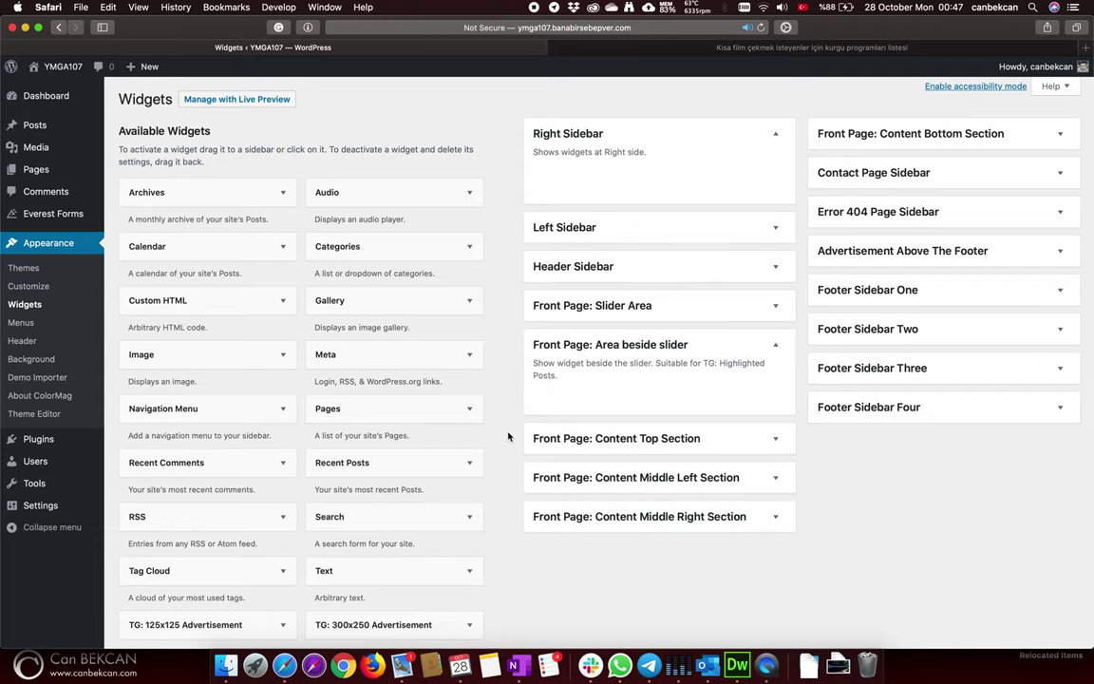
- Add the TG: Highlighted Posts widget to the Front Page: Area beside slider
{"action": "scroll", "coordinate": [508, 436], "scroll_direction": "down", "scroll_amount": 7}
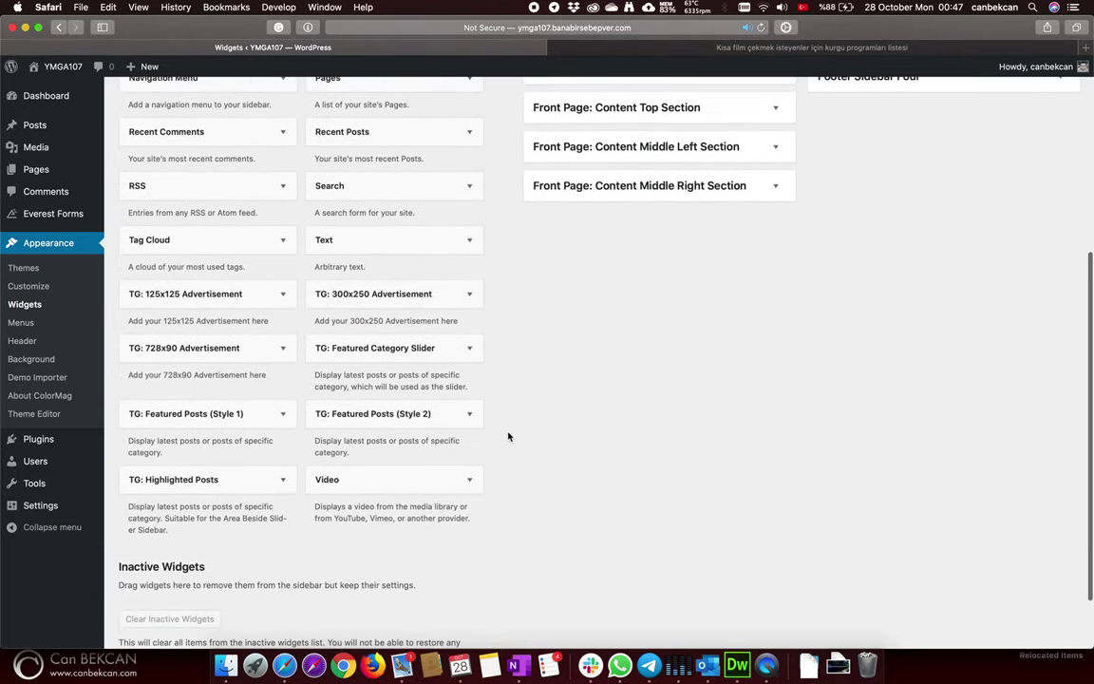
{"action": "scroll", "coordinate": [508, 436], "scroll_direction": "down", "scroll_amount": 1}
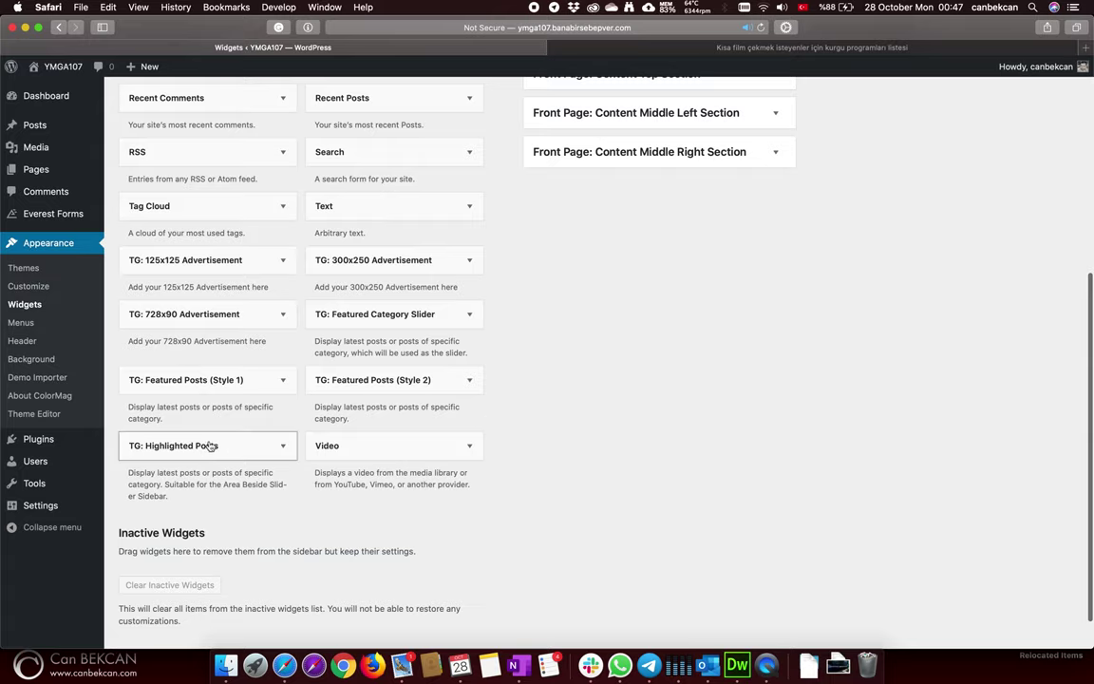
{"action": "left_click", "coordinate": [282, 447]}
{"action": "scroll", "coordinate": [283, 447], "scroll_direction": "down", "scroll_amount": 3}
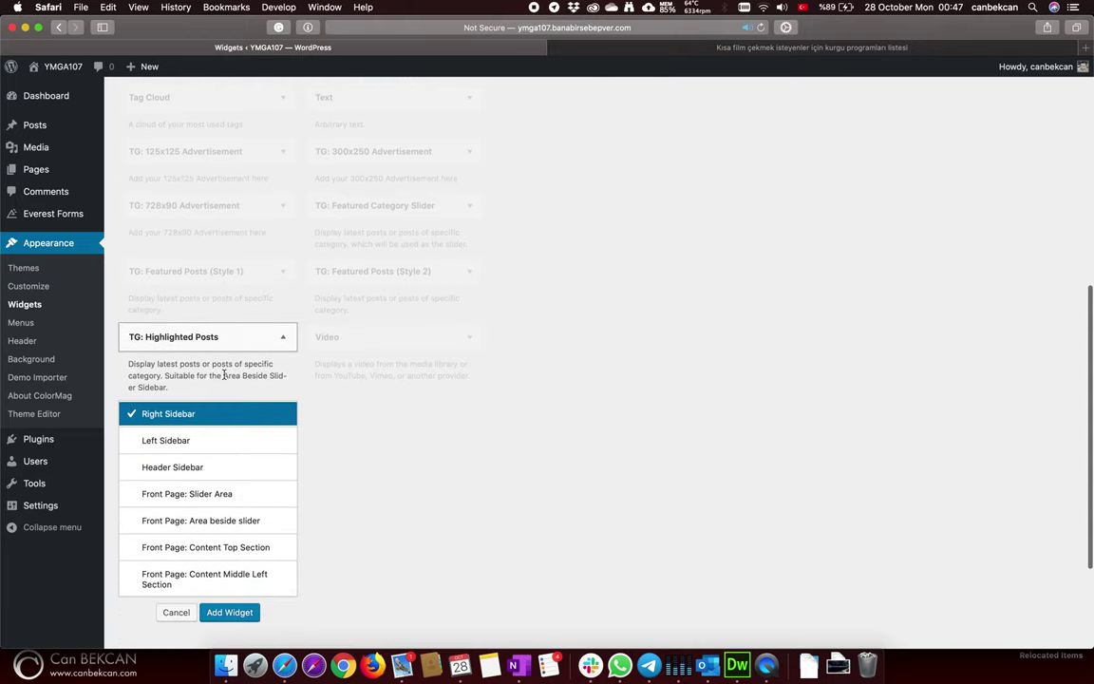
{"action": "left_click_drag", "start_coordinate": [224, 376], "coordinate": [199, 397]}
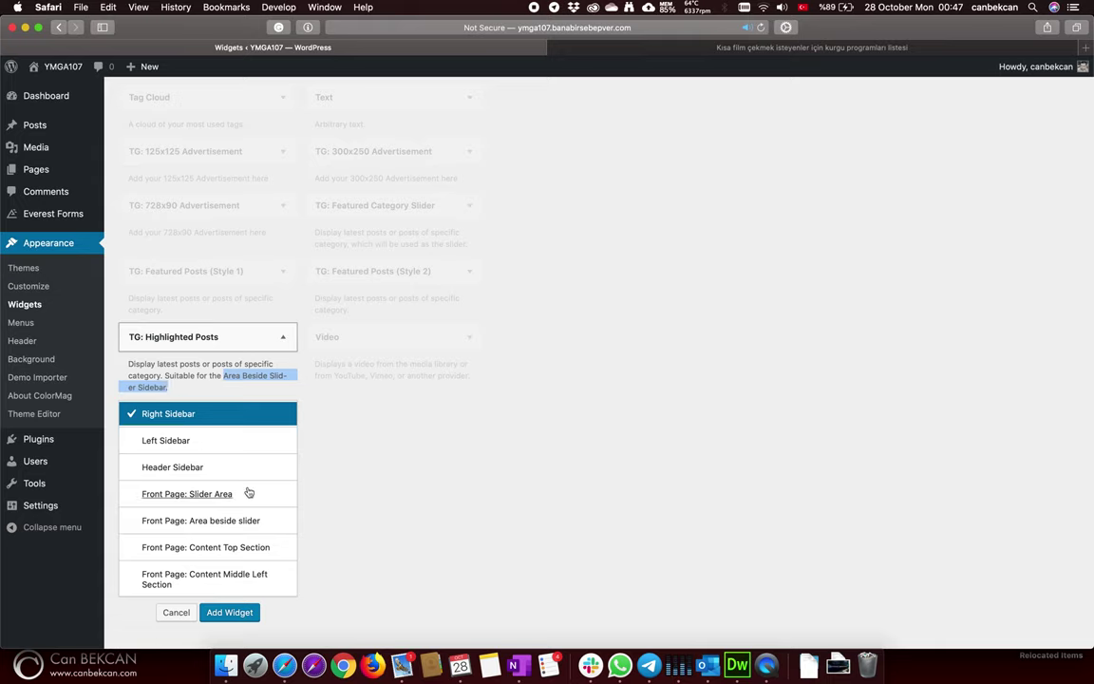
{"action": "left_click", "coordinate": [280, 521]}
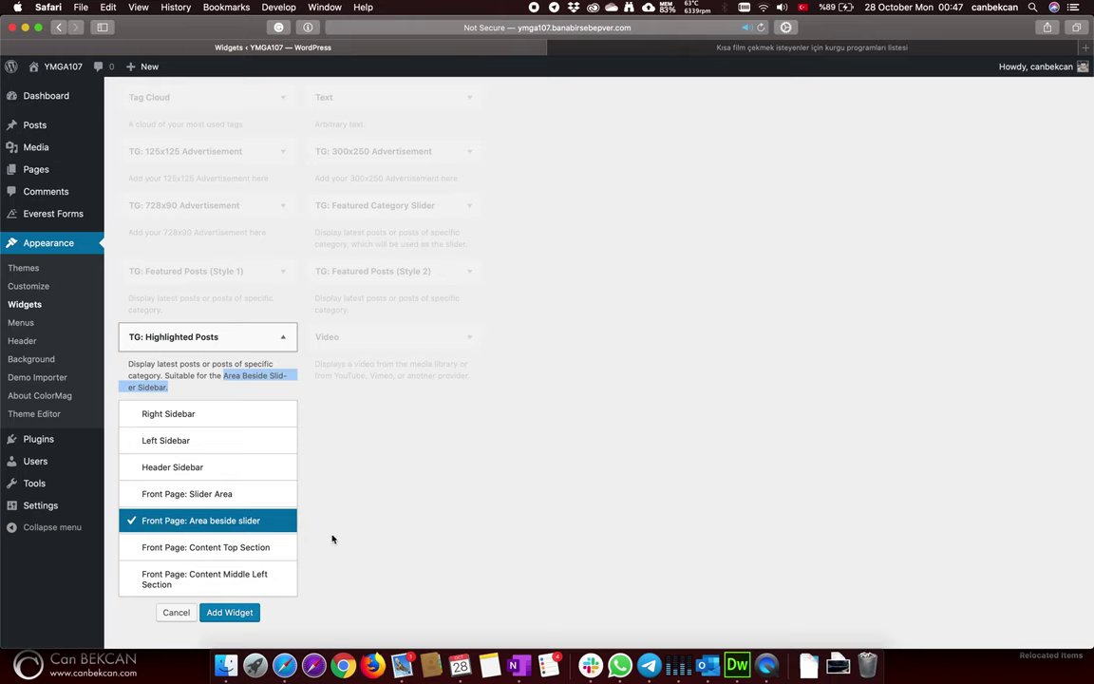
{"action": "left_click", "coordinate": [233, 614]}
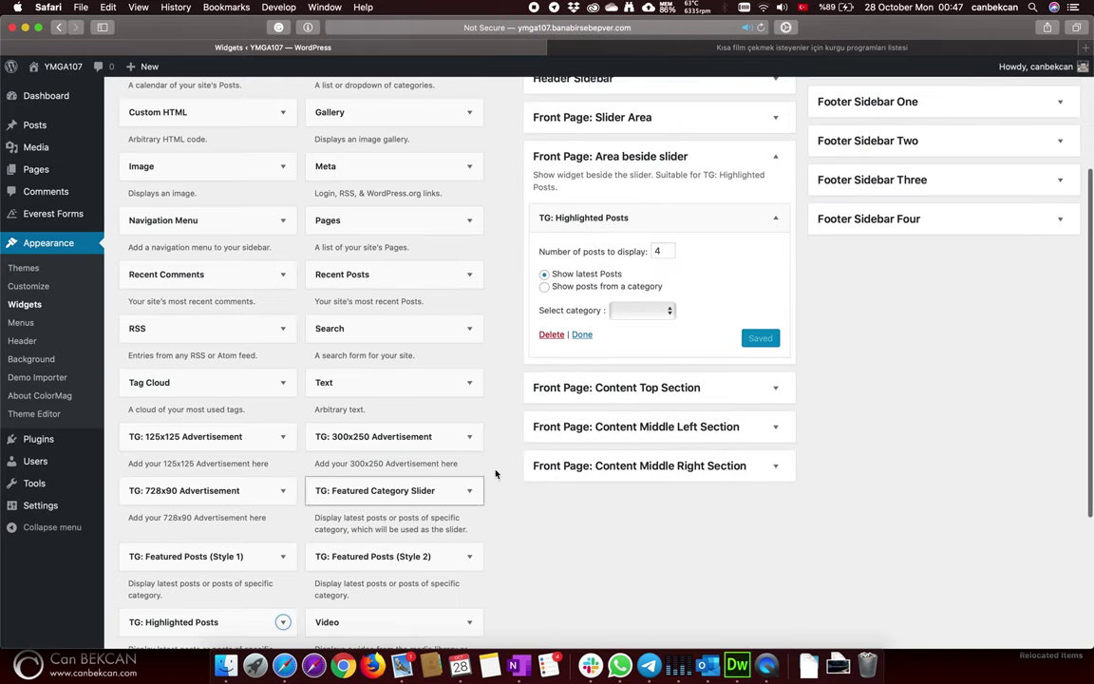
- Check the category choices of the Highlighted Posts widget, leave it showing latest posts, and close its settings
{"action": "left_click", "coordinate": [665, 313]}
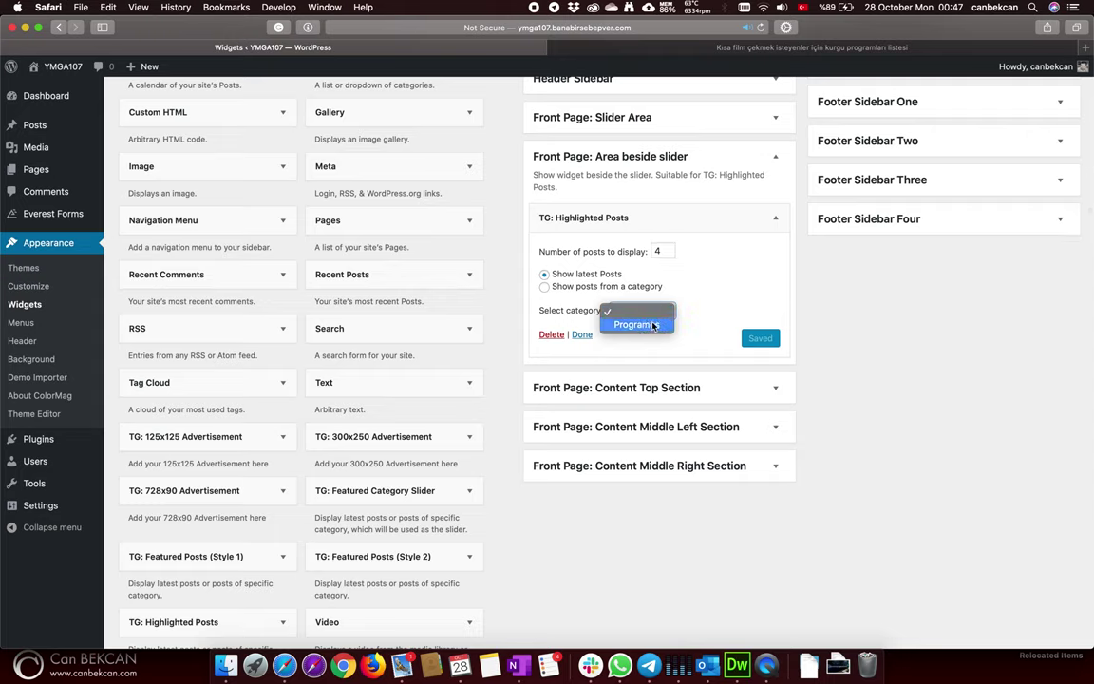
{"action": "left_click", "coordinate": [637, 310]}
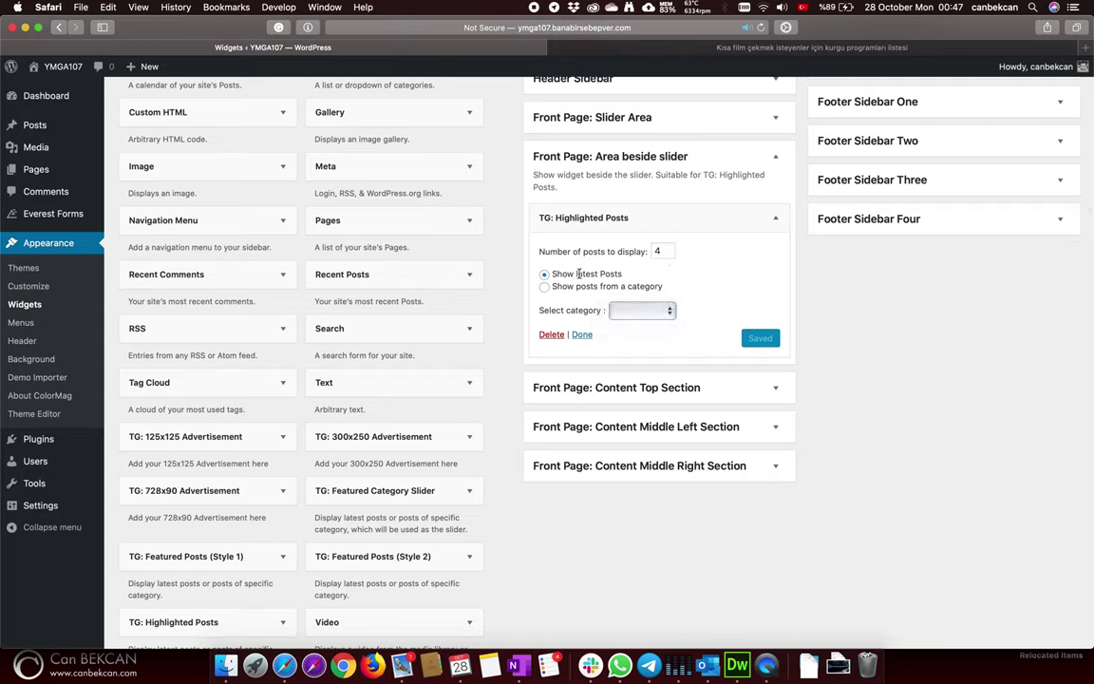
{"action": "left_click", "coordinate": [583, 335]}
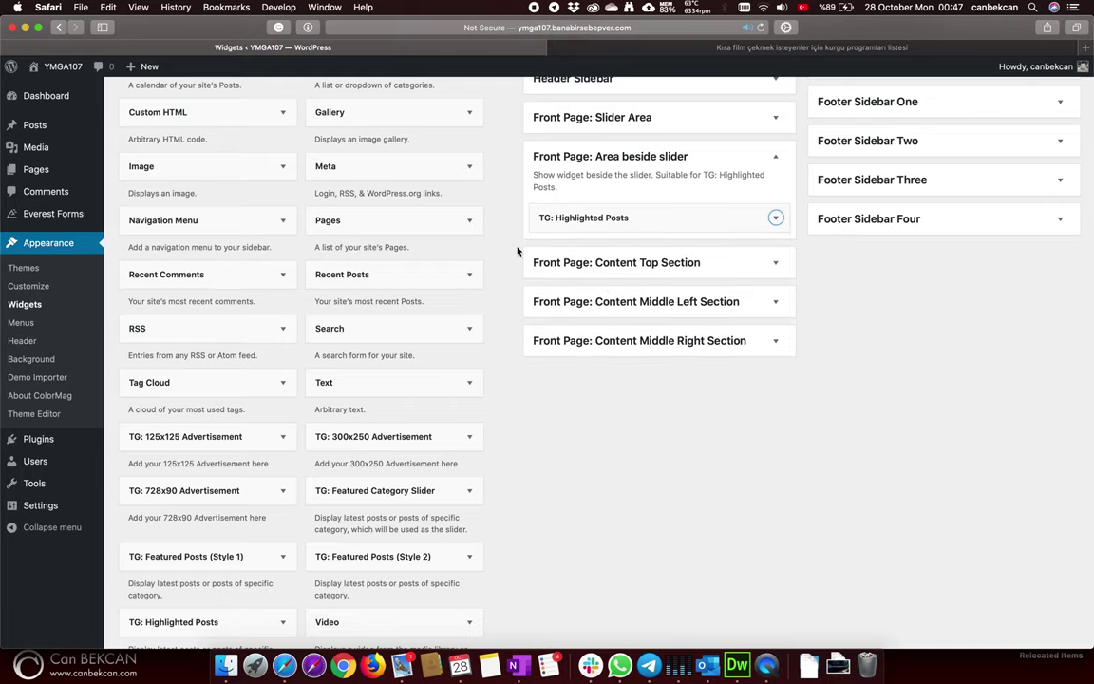
- View the live front page to check the area beside the slider, and return to the Widgets page
{"action": "left_click", "coordinate": [68, 73]}
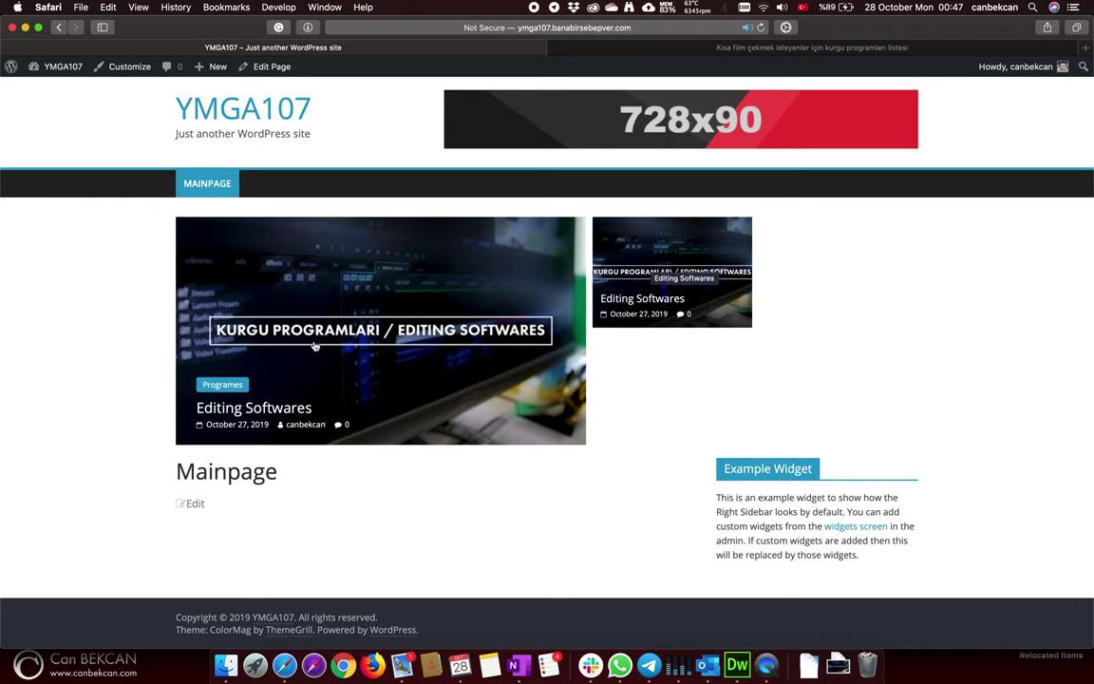
{"action": "mouse_move", "coordinate": [59, 73]}
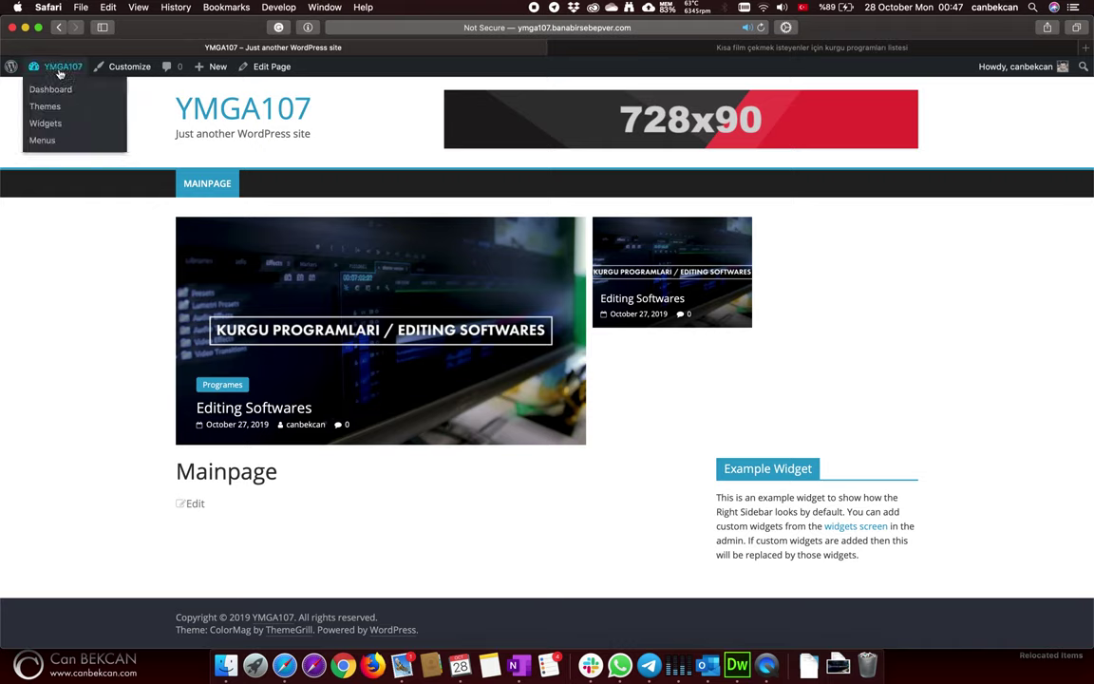
{"action": "left_click", "coordinate": [60, 73]}
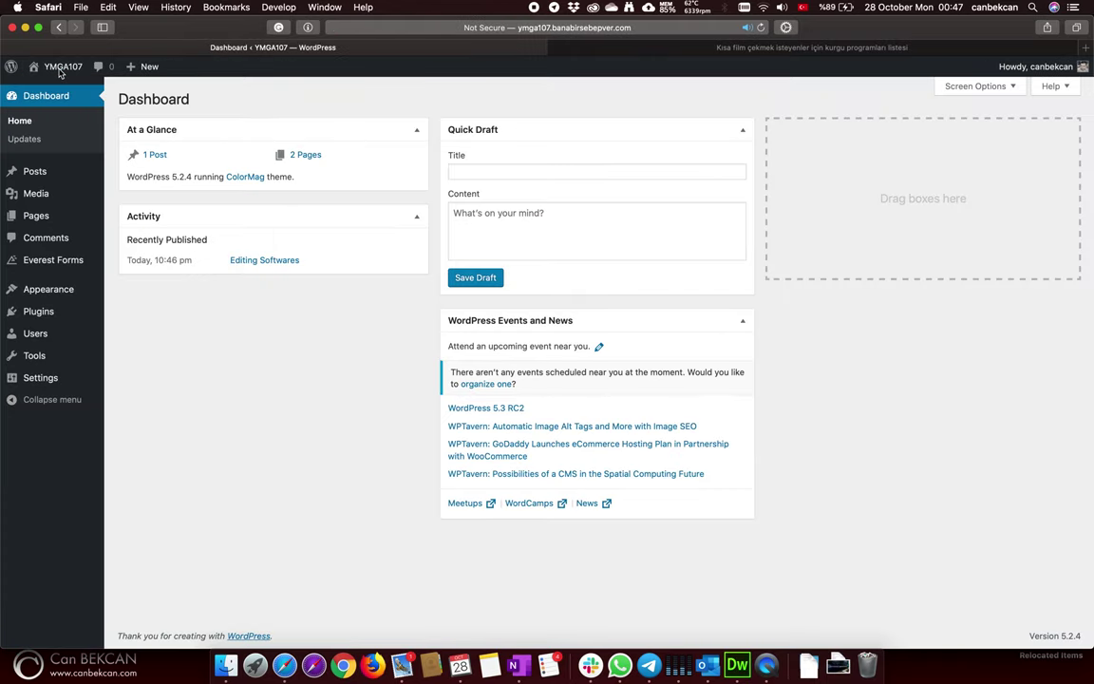
{"action": "mouse_move", "coordinate": [41, 292]}
{"action": "left_click", "coordinate": [133, 328]}
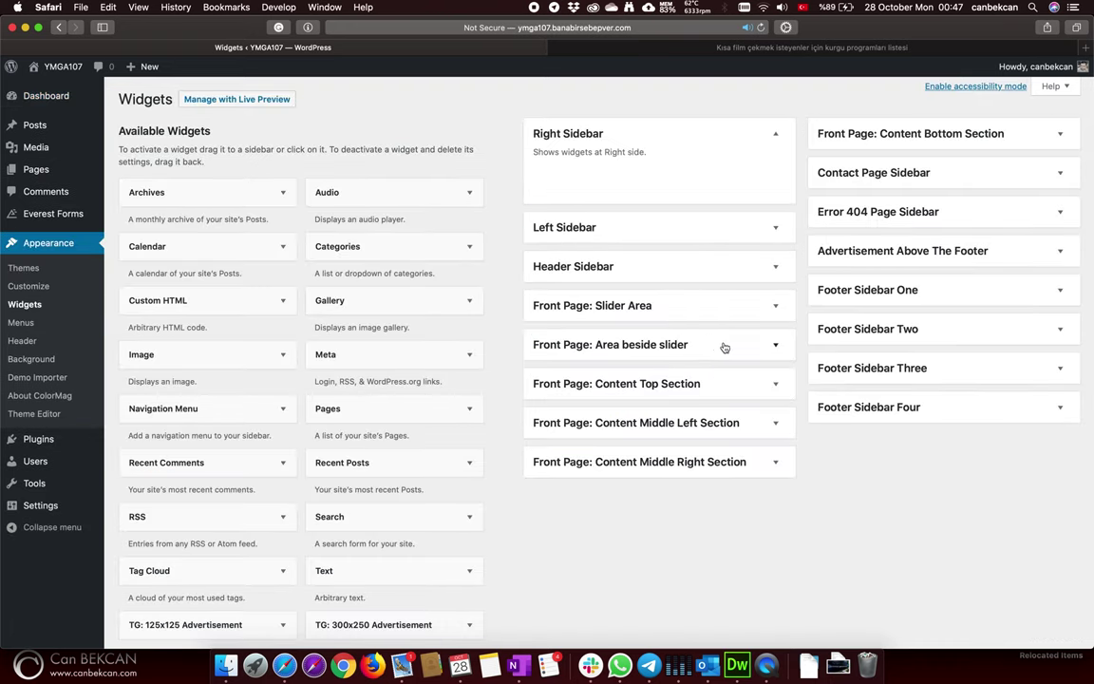
- Review the widgets in the Slider Area and Area beside slider, and expand Front Page: Content Top Section
{"action": "left_click", "coordinate": [724, 306]}
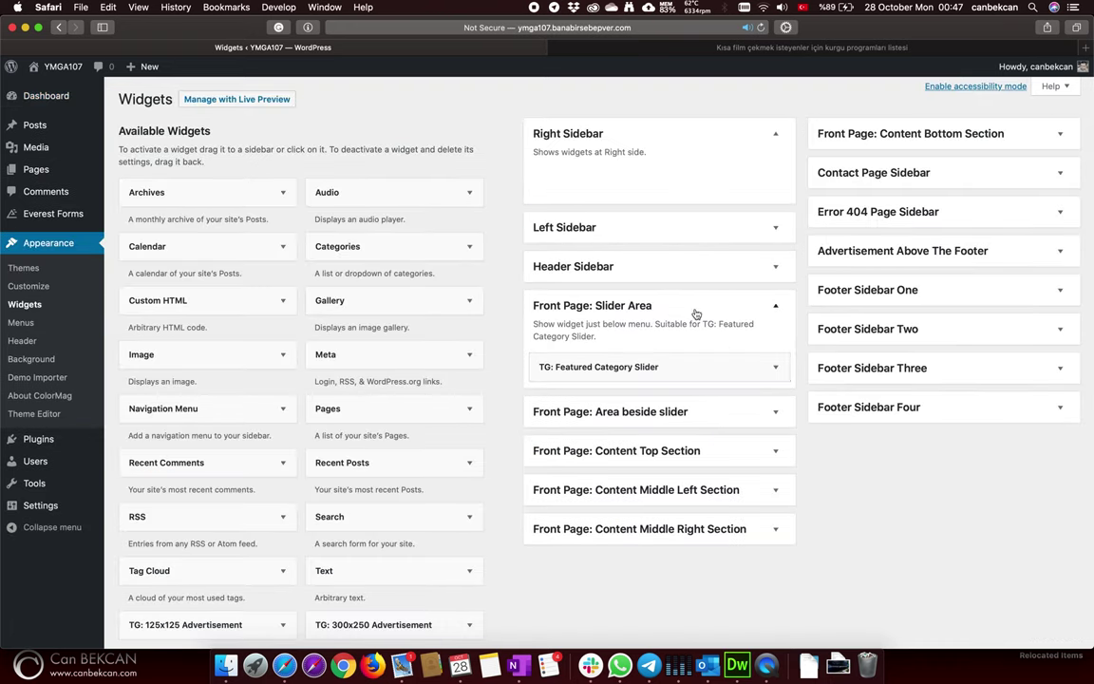
{"action": "left_click", "coordinate": [698, 308]}
{"action": "left_click", "coordinate": [712, 345]}
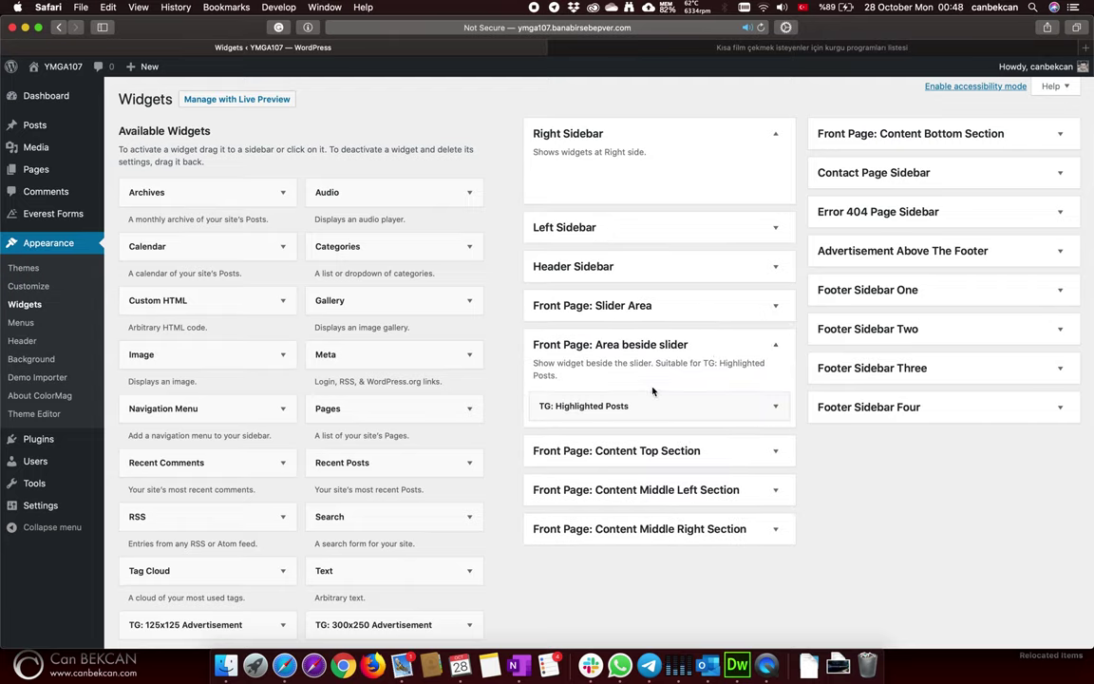
{"action": "left_click", "coordinate": [714, 347]}
{"action": "left_click", "coordinate": [717, 384]}
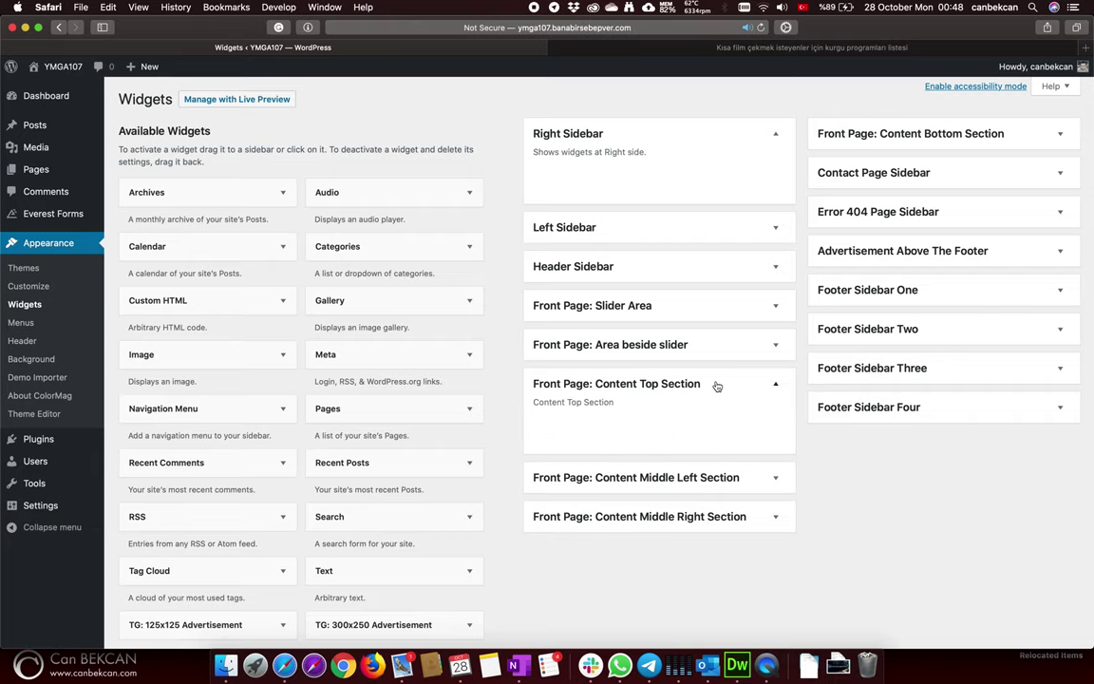
- Add the TG: Featured Posts (Style 1) widget to the Front Page: Content Top Section
{"action": "scroll", "coordinate": [716, 386], "scroll_direction": "down", "scroll_amount": 2}
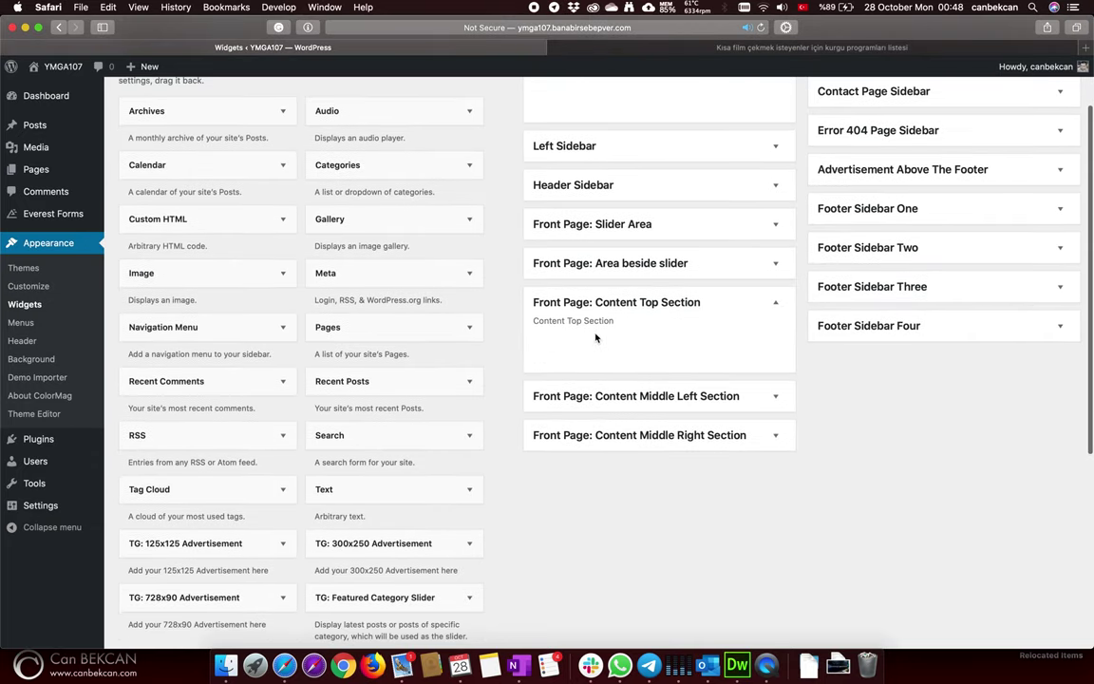
{"action": "scroll", "coordinate": [514, 498], "scroll_direction": "down", "scroll_amount": 6}
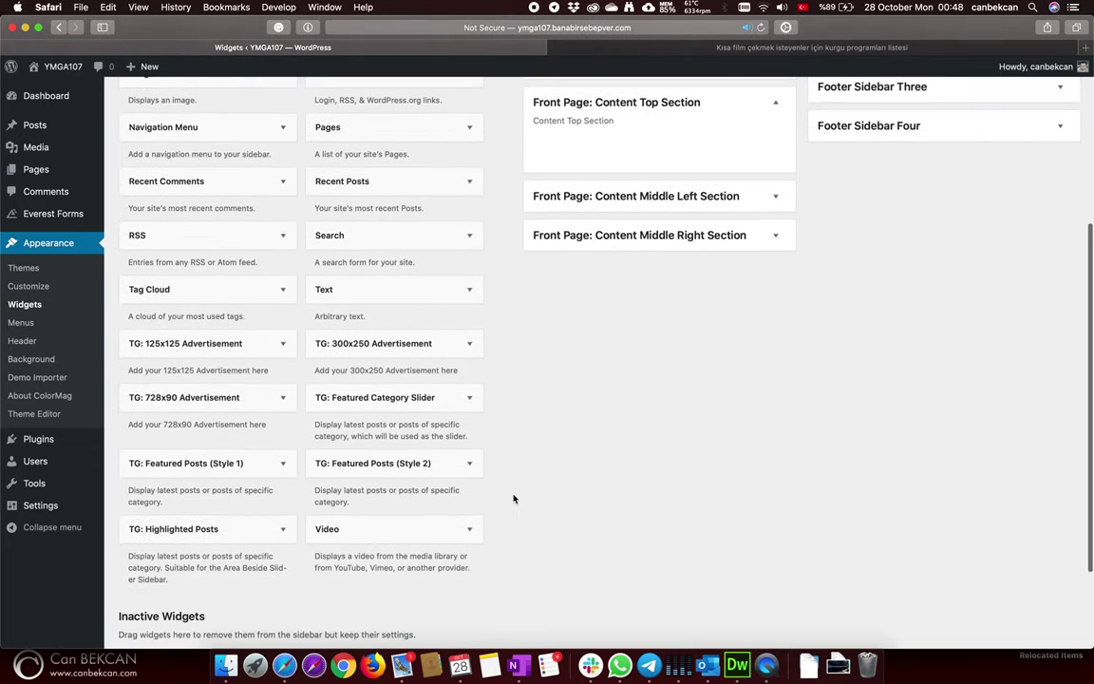
{"action": "scroll", "coordinate": [514, 499], "scroll_direction": "down", "scroll_amount": 1}
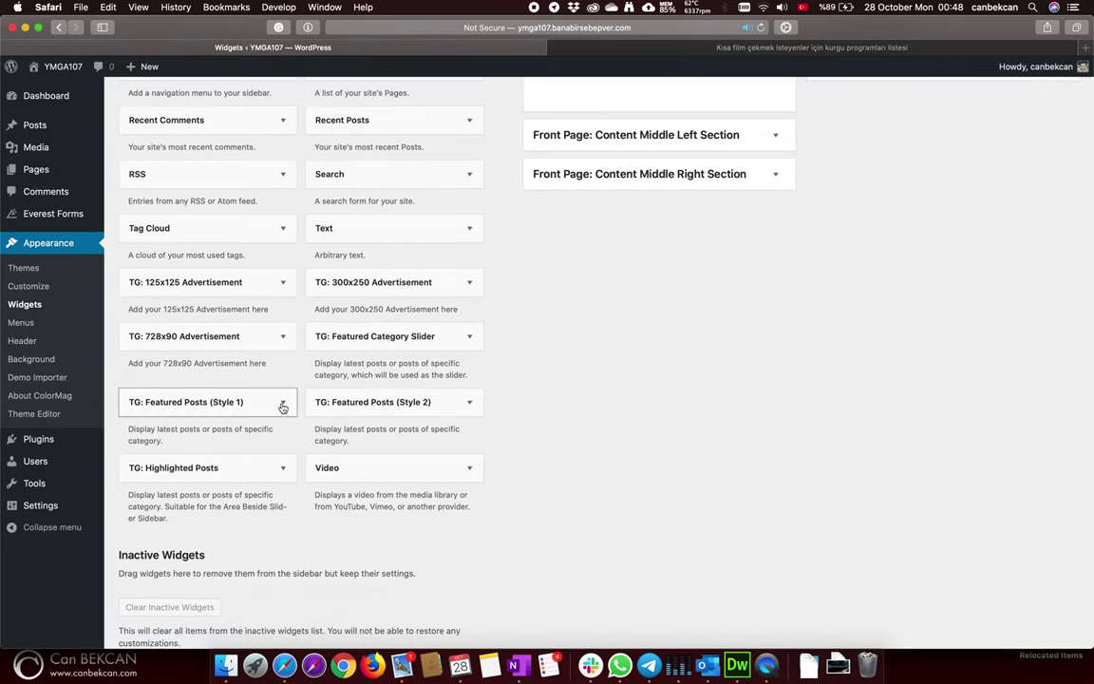
{"action": "scroll", "coordinate": [282, 407], "scroll_direction": "up", "scroll_amount": 3}
{"action": "scroll", "coordinate": [282, 399], "scroll_direction": "down", "scroll_amount": 4}
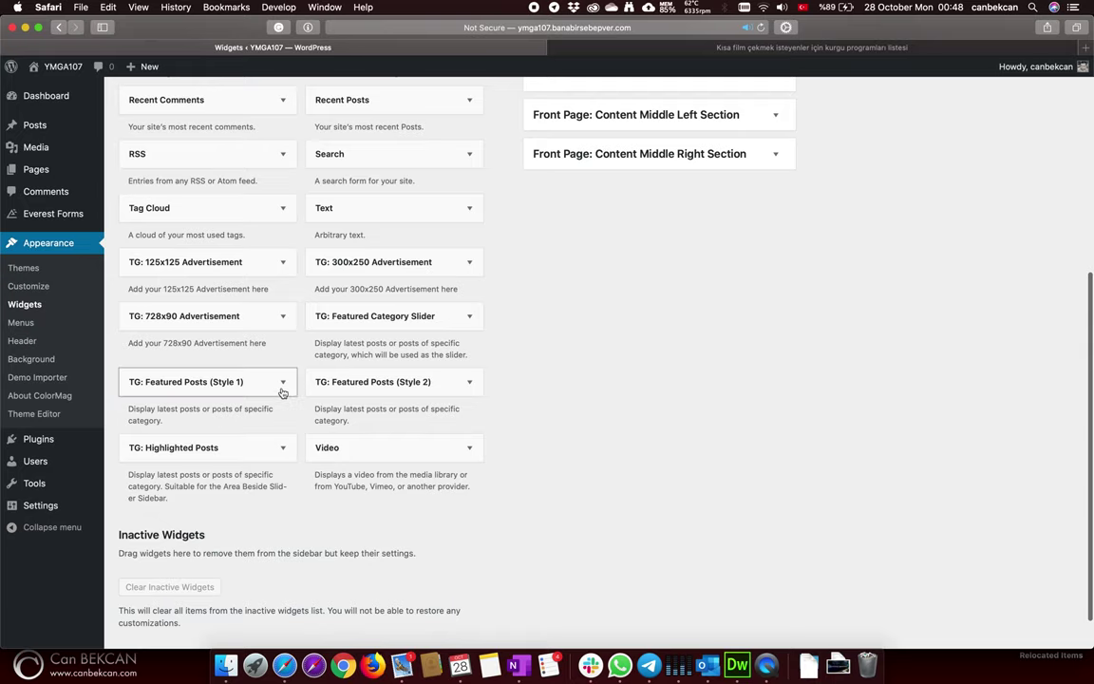
{"action": "left_click", "coordinate": [283, 383]}
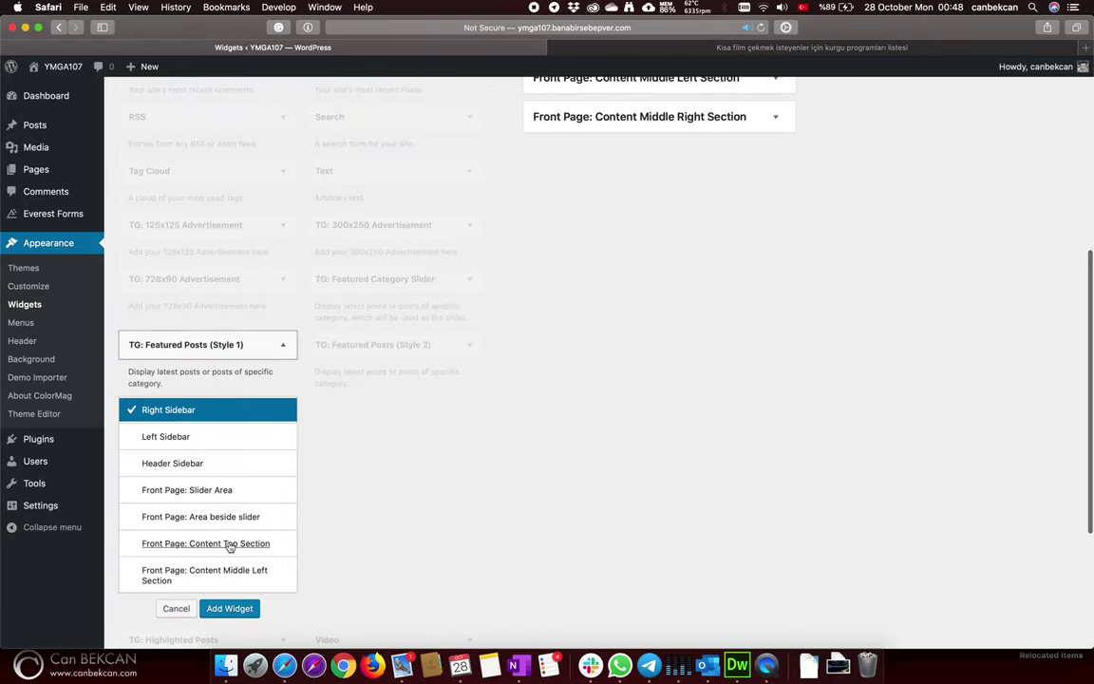
{"action": "left_click", "coordinate": [229, 547]}
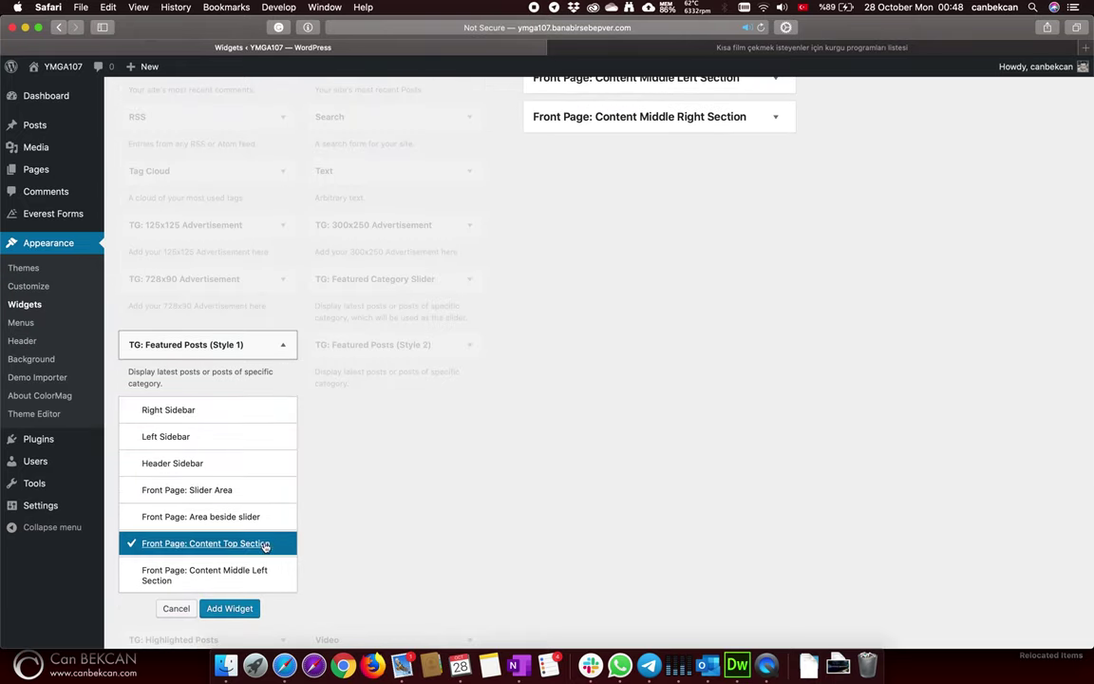
{"action": "left_click", "coordinate": [238, 614]}
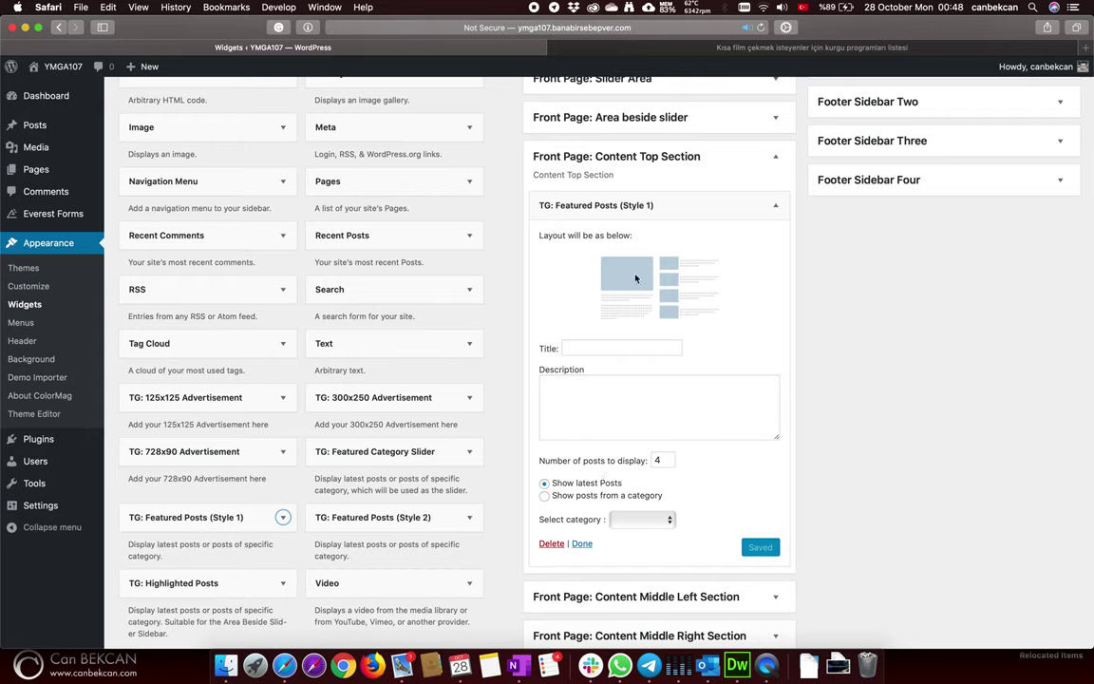
- Title the Featured Posts (Style 1) widget "Category Name 1" and save it
{"action": "left_click", "coordinate": [587, 349]}
{"action": "type", "text": "Category Name 1"}
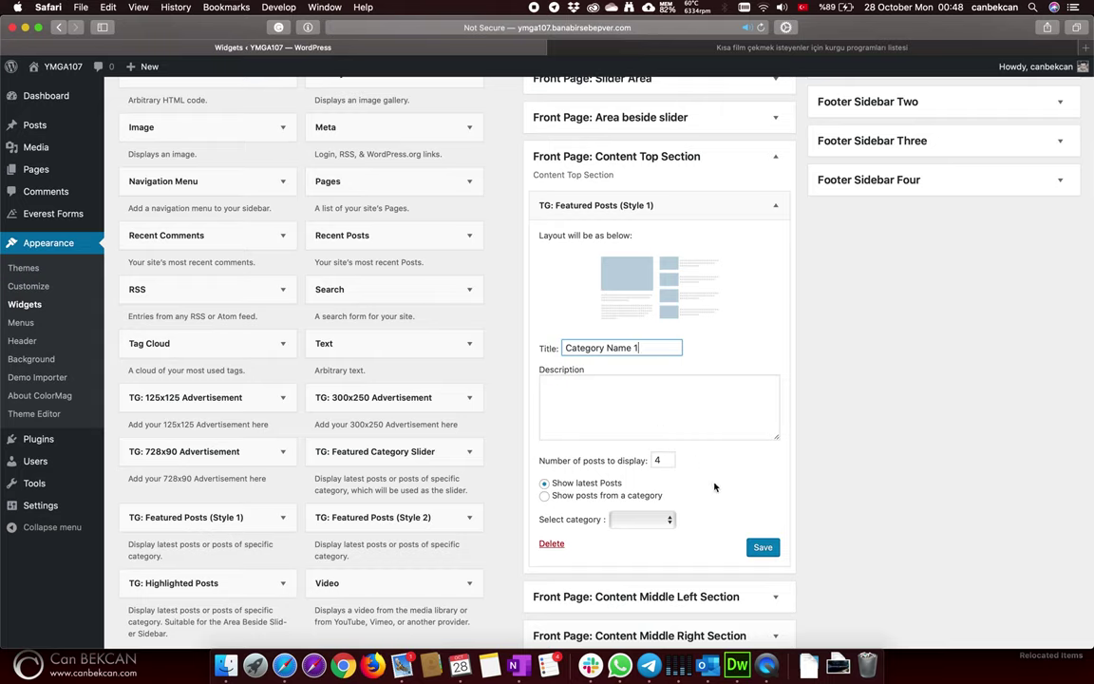
{"action": "left_click", "coordinate": [762, 548]}
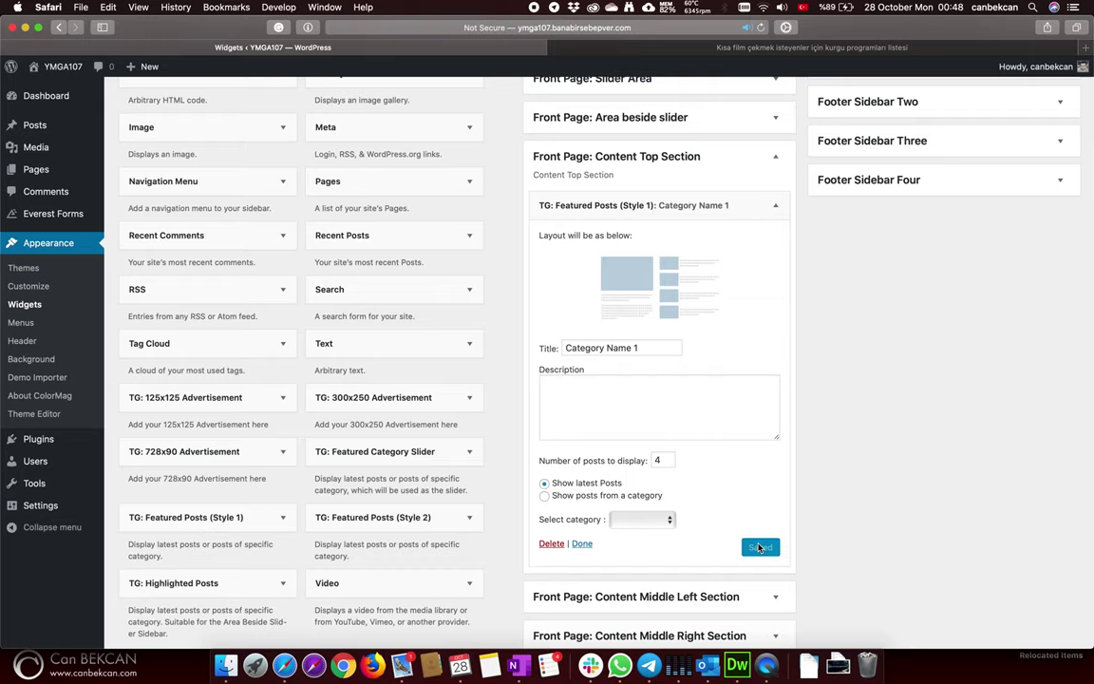
- Check the category choices of the Category Name 1 widget without changing them, and collapse the widget
{"action": "left_click", "coordinate": [662, 520]}
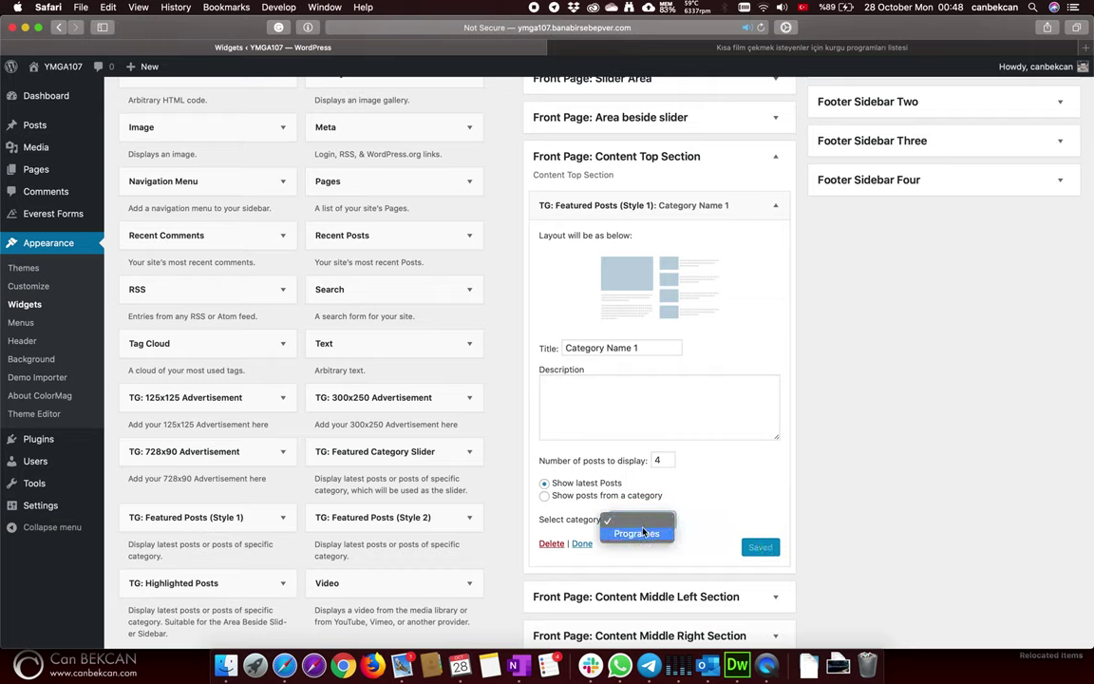
{"action": "left_click", "coordinate": [748, 518]}
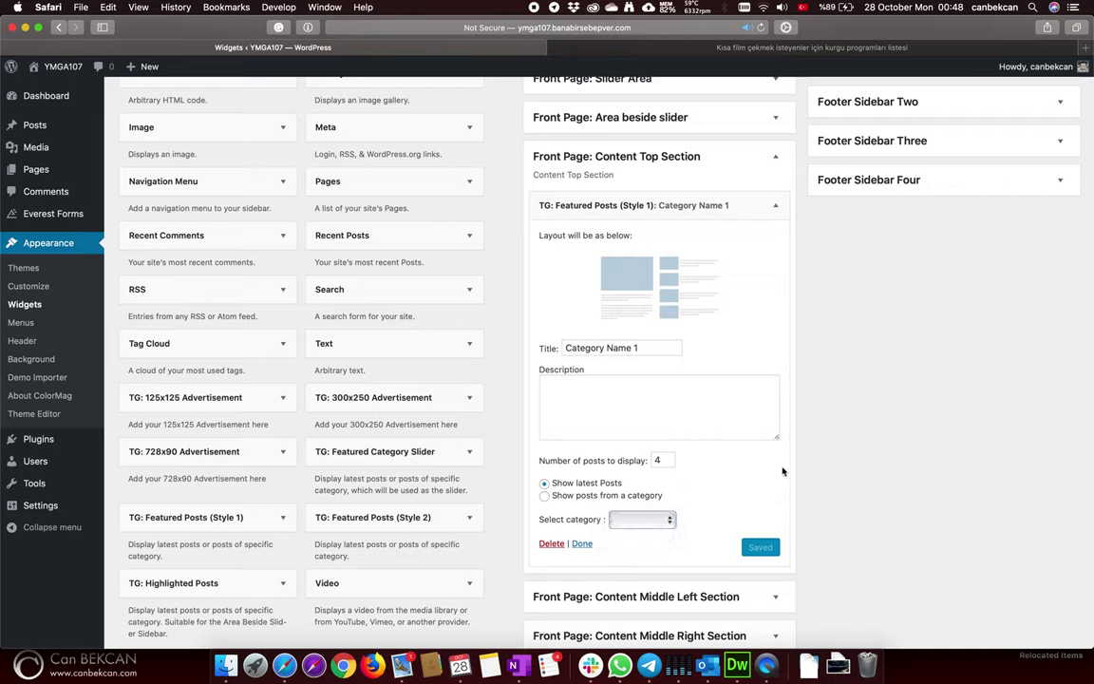
{"action": "left_click", "coordinate": [750, 206]}
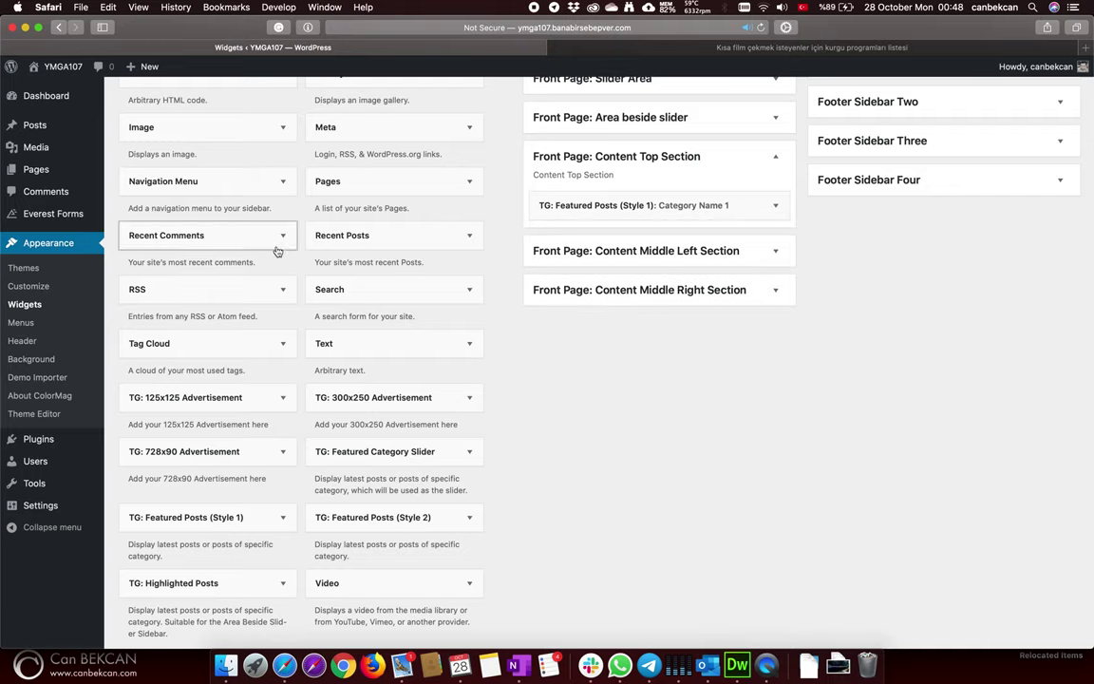
- View the live front page to examine the Category Name 1 featured posts section below the slider
{"action": "left_click", "coordinate": [66, 81]}
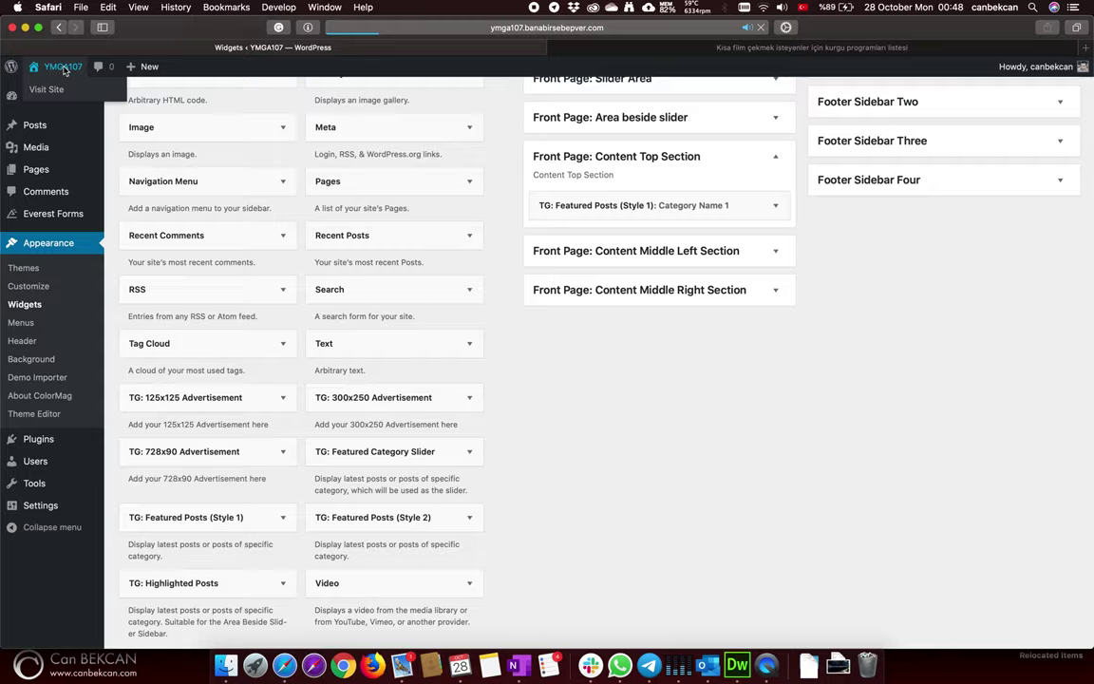
{"action": "scroll", "coordinate": [34, 369], "scroll_direction": "down", "scroll_amount": 3}
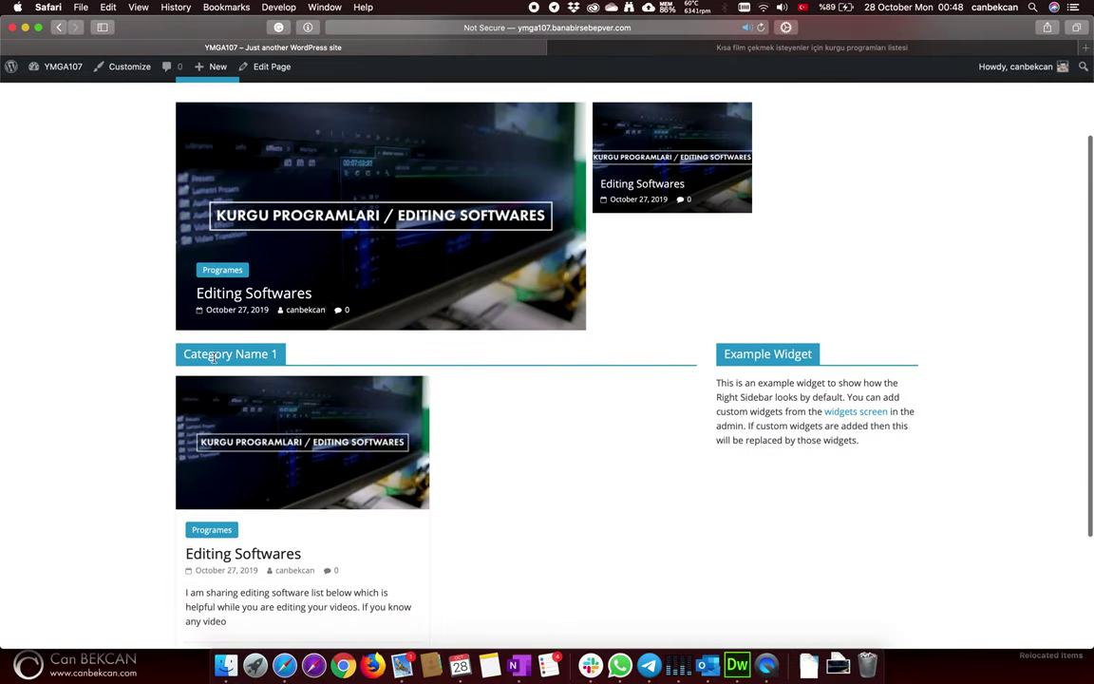
{"action": "scroll", "coordinate": [214, 357], "scroll_direction": "down", "scroll_amount": 2}
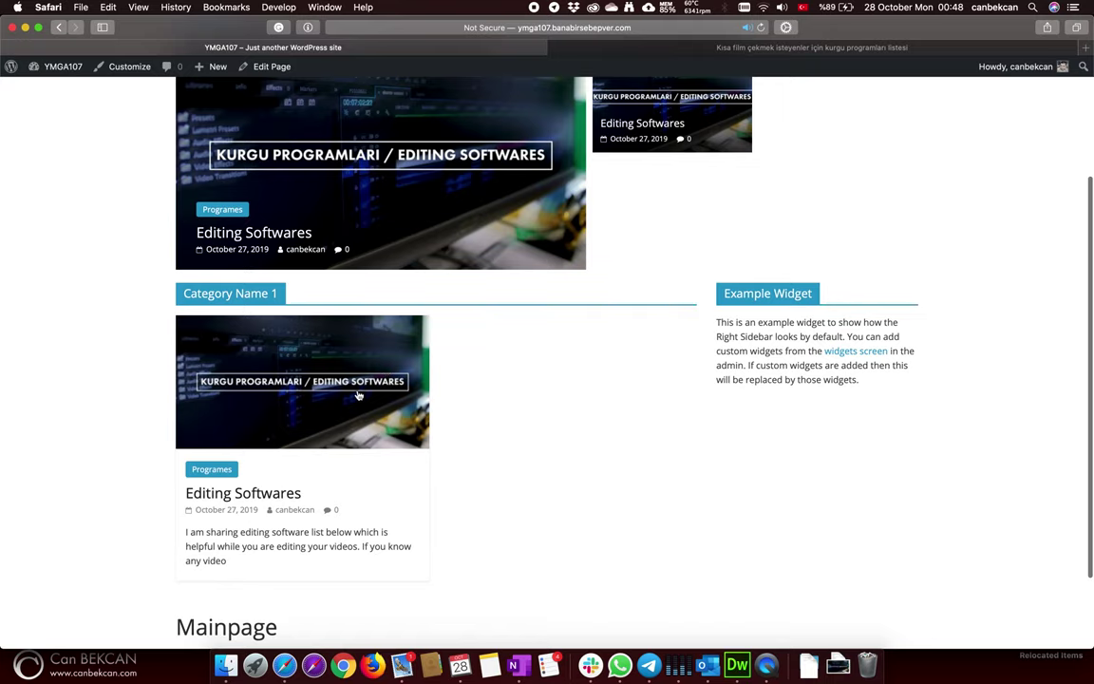
- Return to the Widgets page from the live site and expand the Front Page: Content Top Section
{"action": "left_click", "coordinate": [62, 68]}
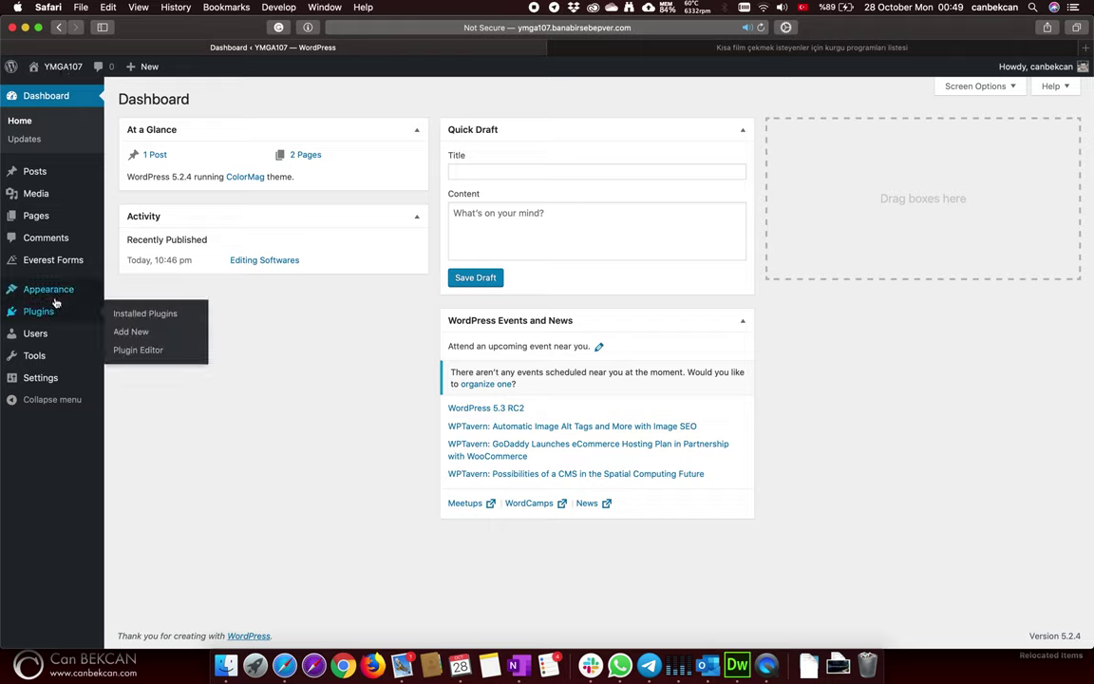
{"action": "mouse_move", "coordinate": [55, 300]}
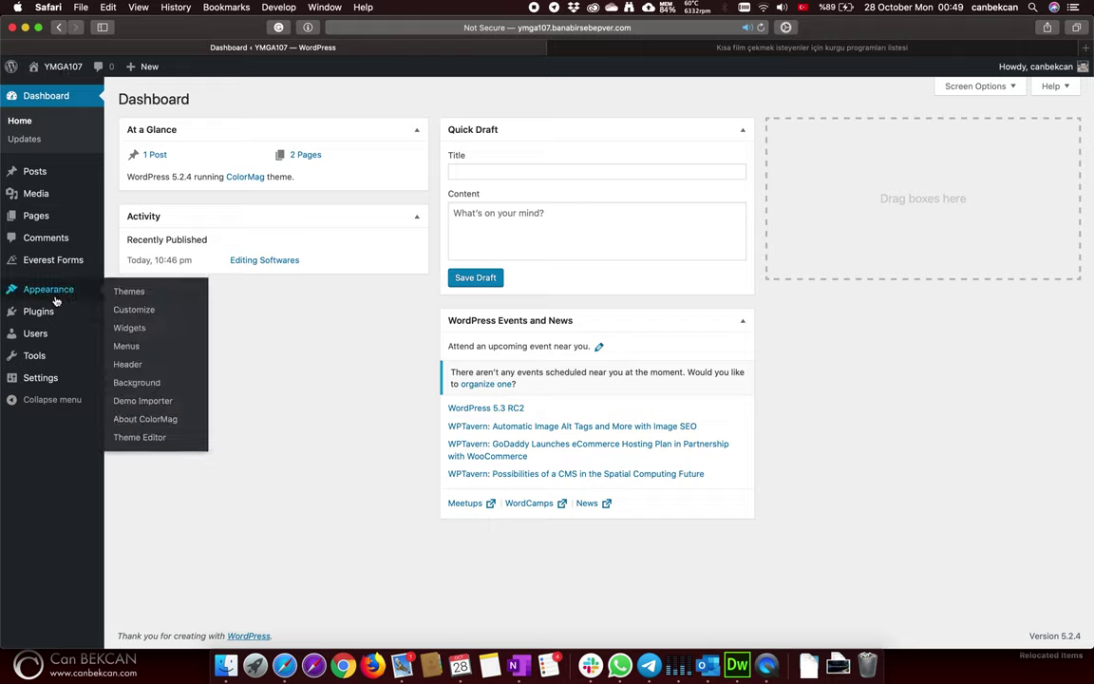
{"action": "left_click", "coordinate": [133, 327]}
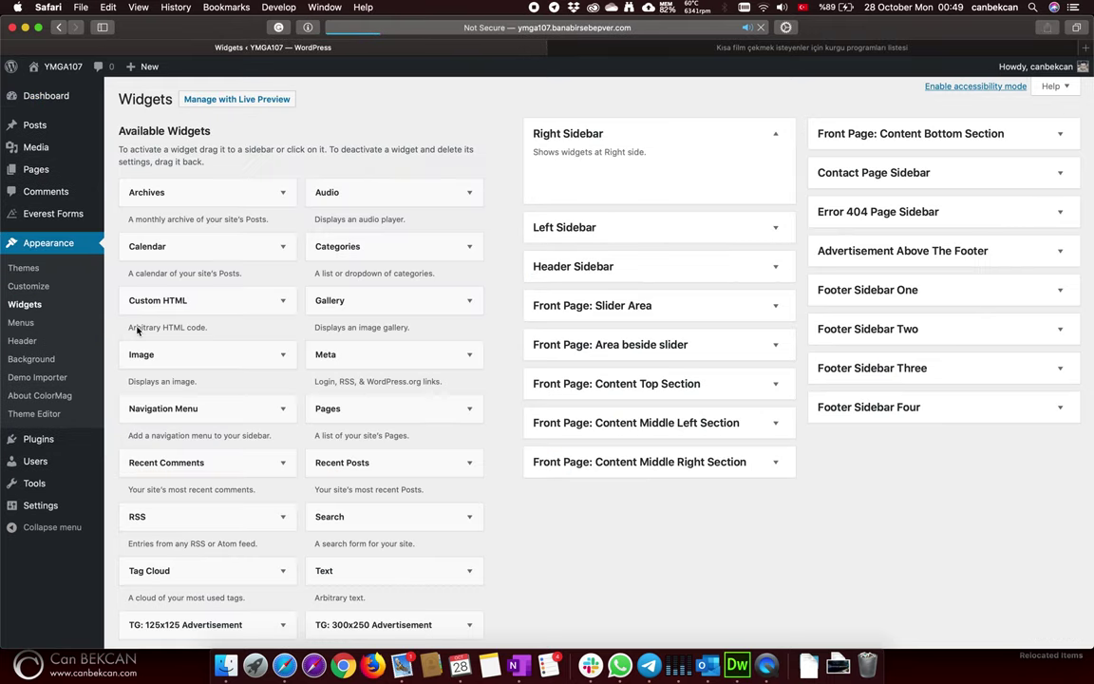
{"action": "left_click", "coordinate": [664, 385]}
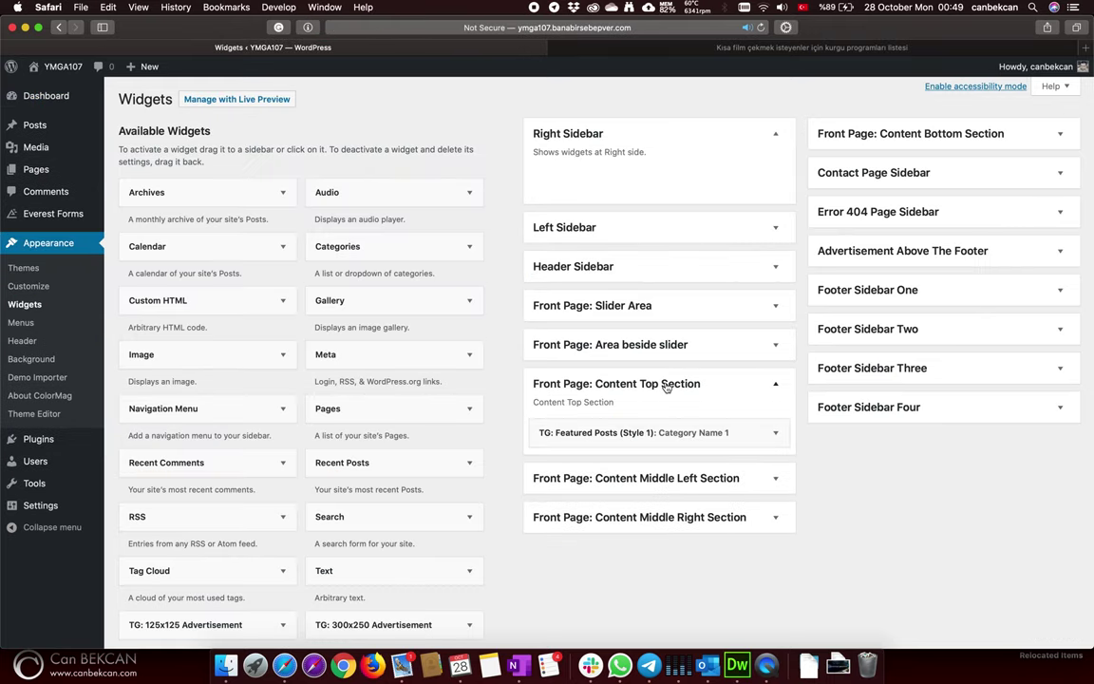
- Add a TG: 728x90 Advertisement widget to the Front Page: Content Top Section and collapse it
{"action": "scroll", "coordinate": [664, 425], "scroll_direction": "down", "scroll_amount": 3}
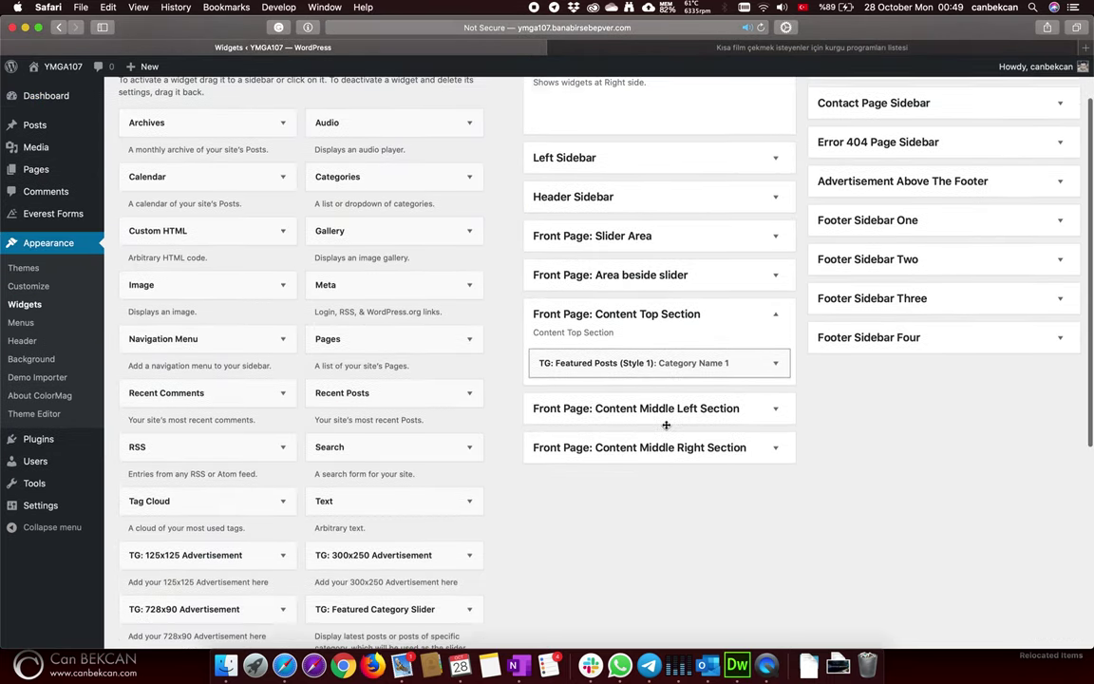
{"action": "scroll", "coordinate": [323, 484], "scroll_direction": "down", "scroll_amount": 3}
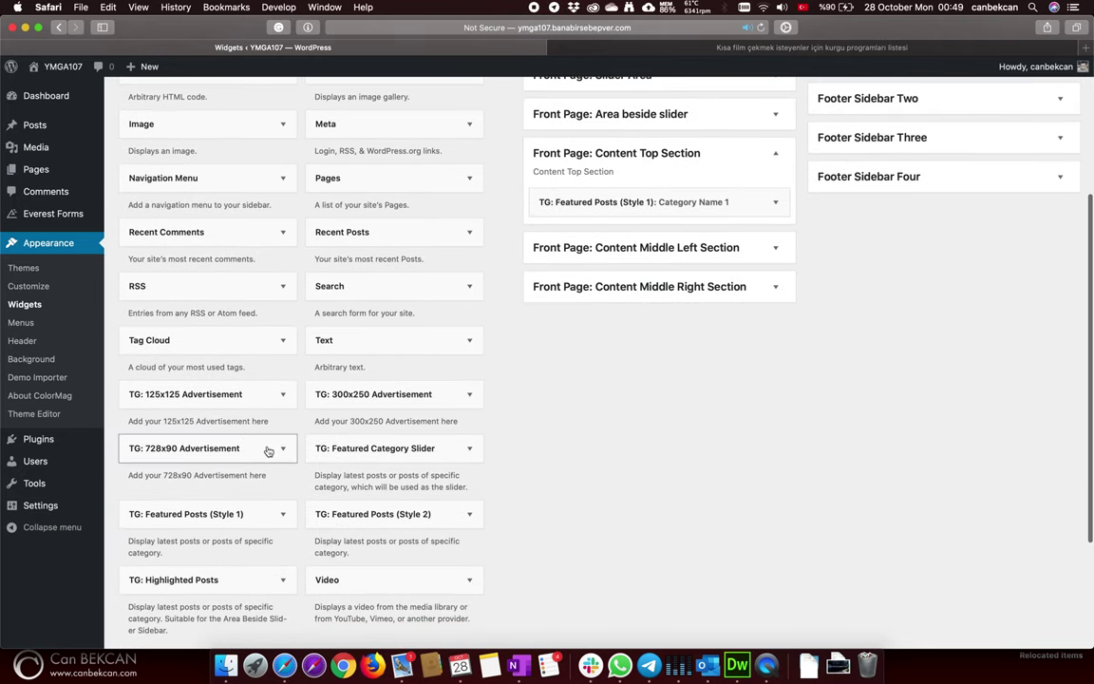
{"action": "left_click", "coordinate": [284, 453]}
{"action": "scroll", "coordinate": [285, 454], "scroll_direction": "down", "scroll_amount": 3}
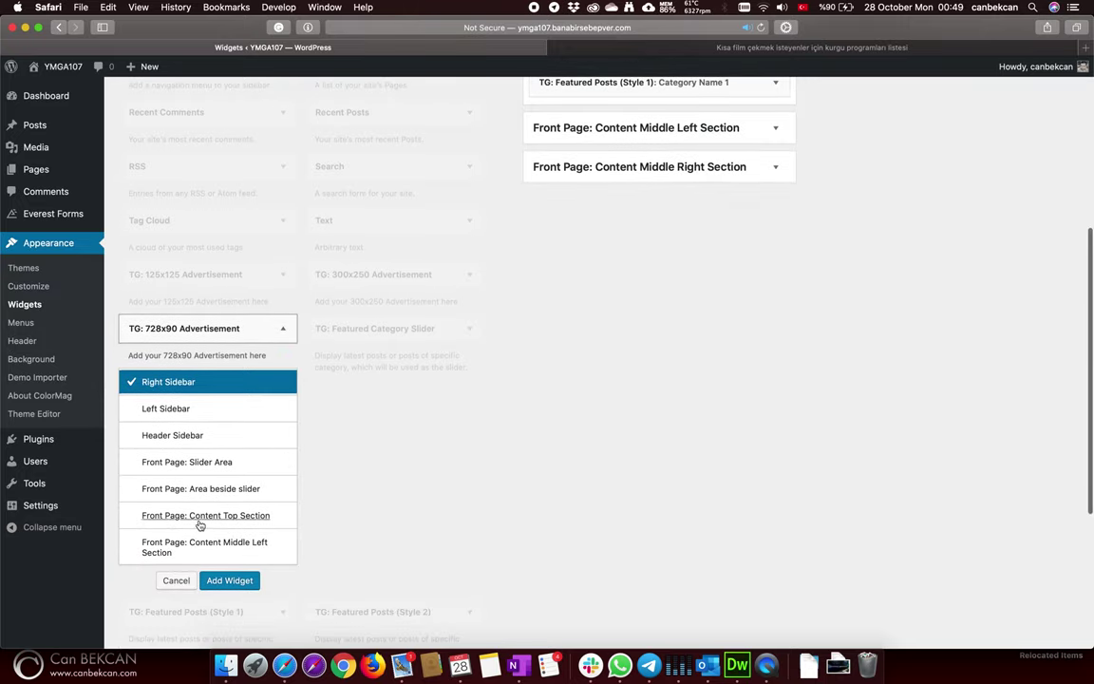
{"action": "left_click", "coordinate": [233, 517]}
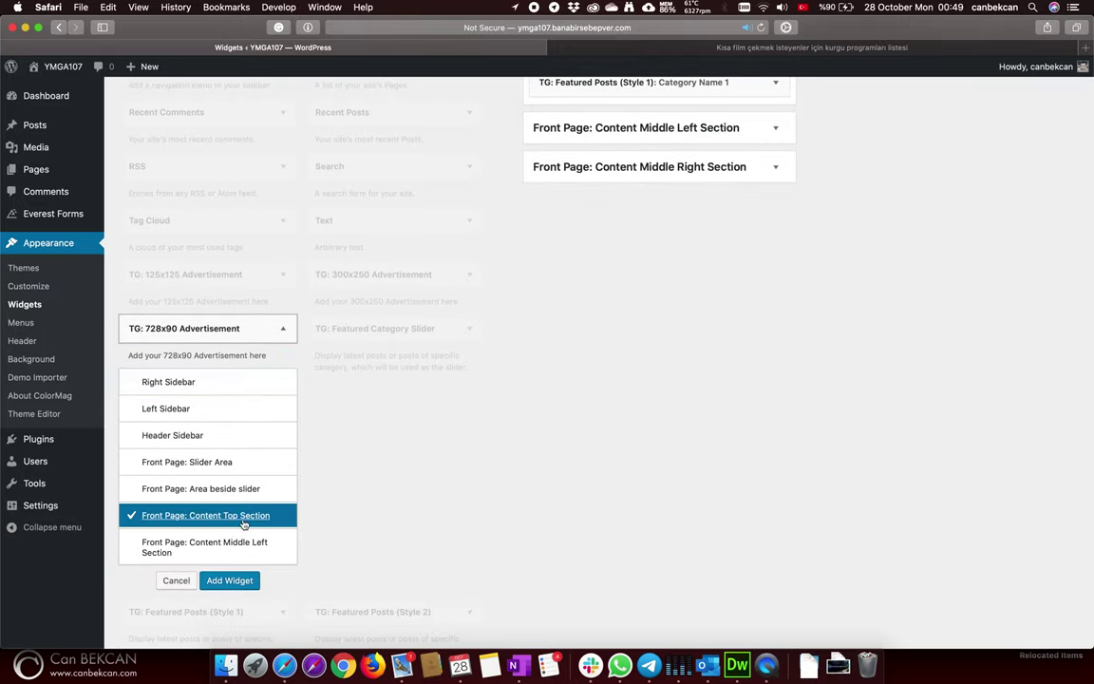
{"action": "left_click", "coordinate": [229, 580]}
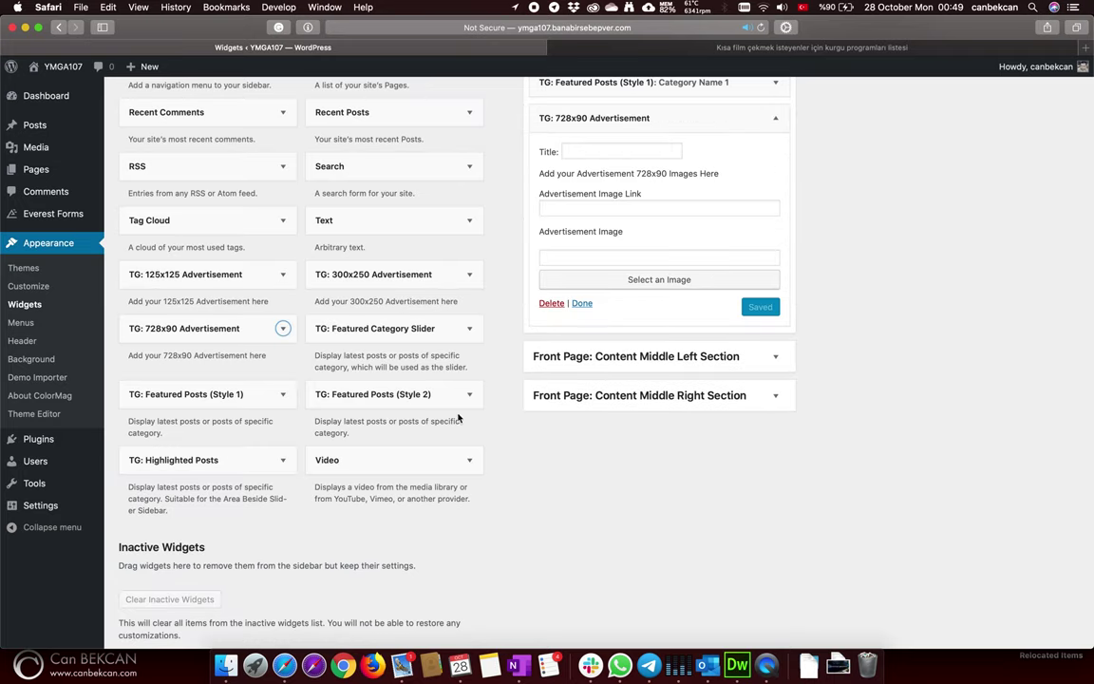
{"action": "scroll", "coordinate": [480, 390], "scroll_direction": "up", "scroll_amount": 3}
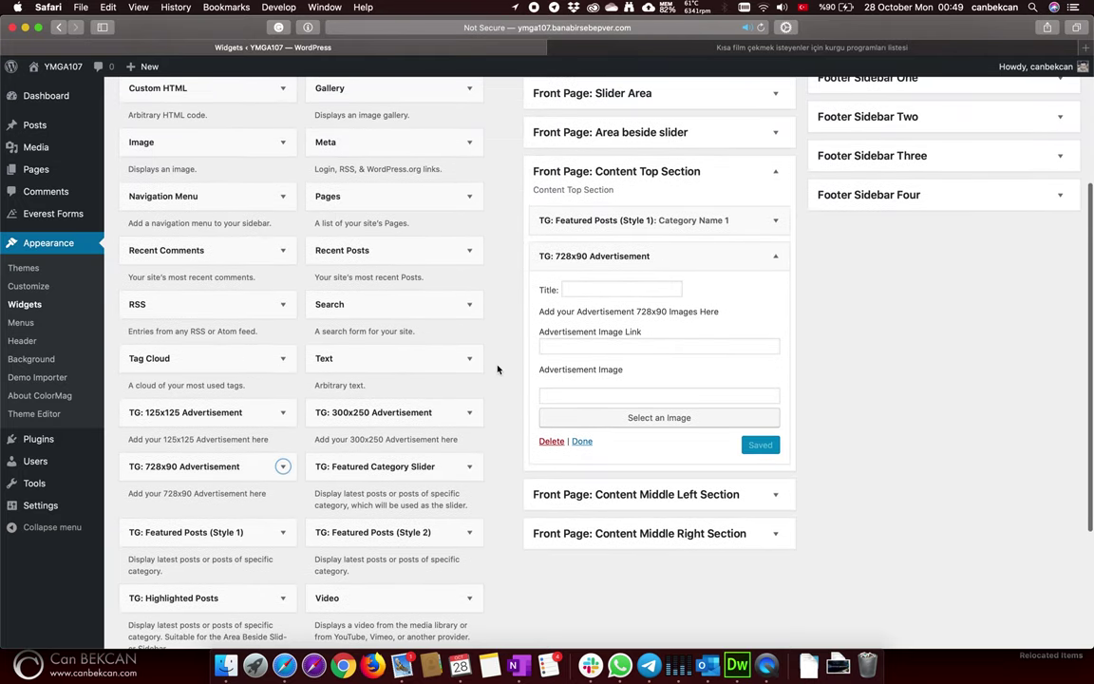
{"action": "left_click", "coordinate": [775, 256]}
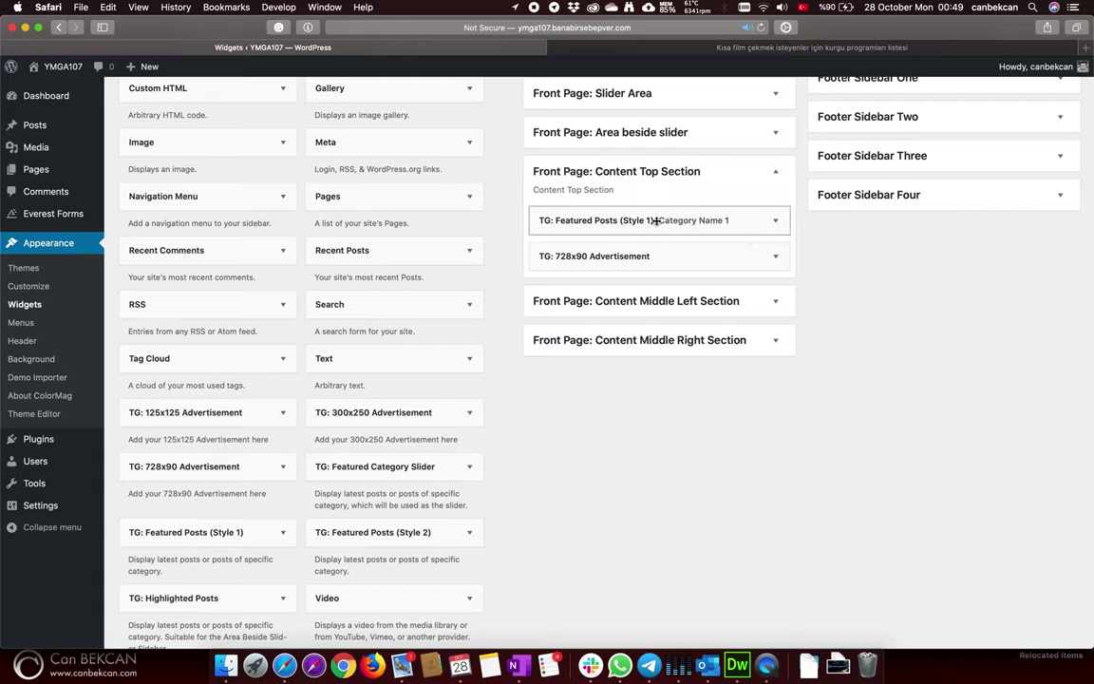
- Set Banner728x90.png from the media library as the image of the 728x90 Advertisement widget and save it
{"action": "left_click", "coordinate": [774, 256]}
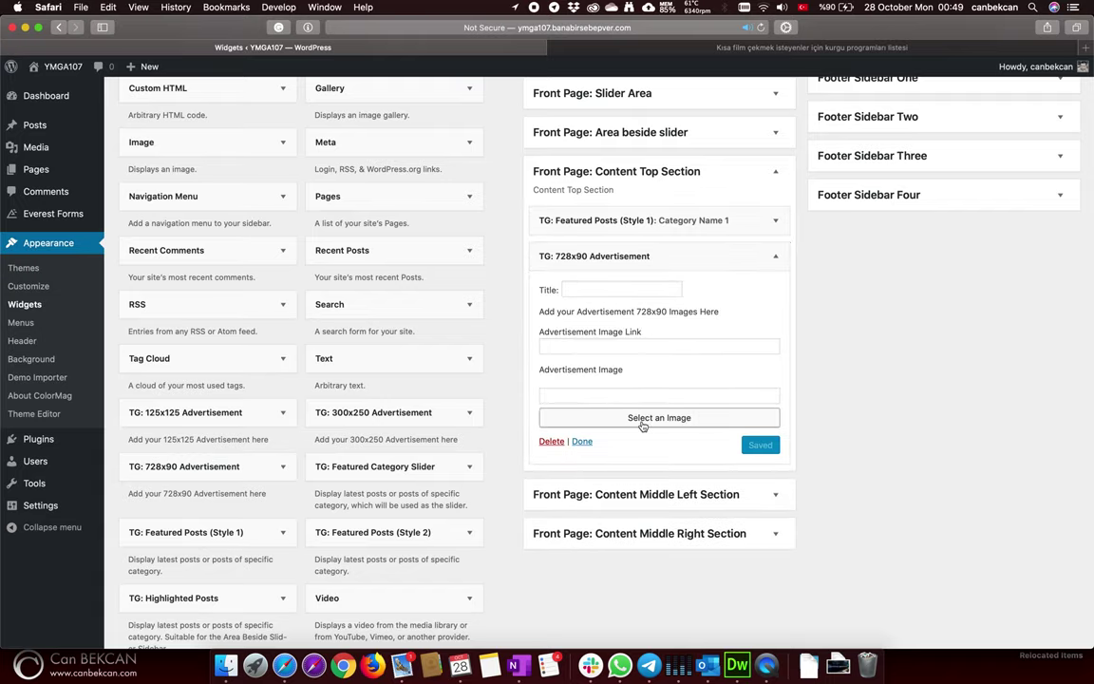
{"action": "left_click", "coordinate": [642, 418]}
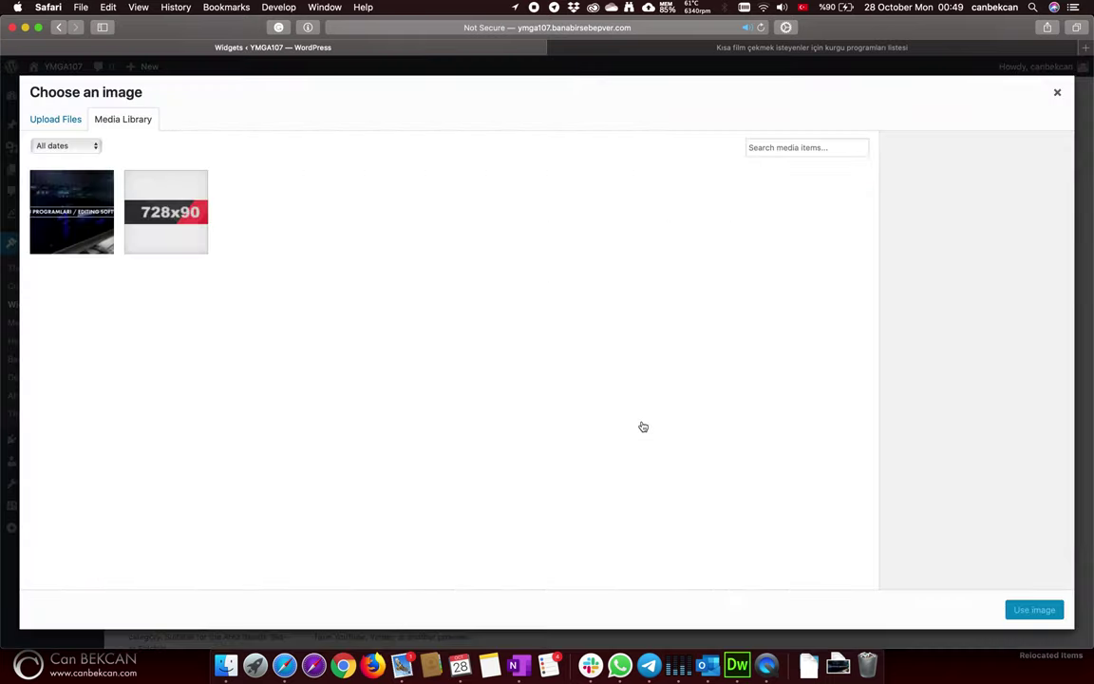
{"action": "left_click", "coordinate": [183, 224]}
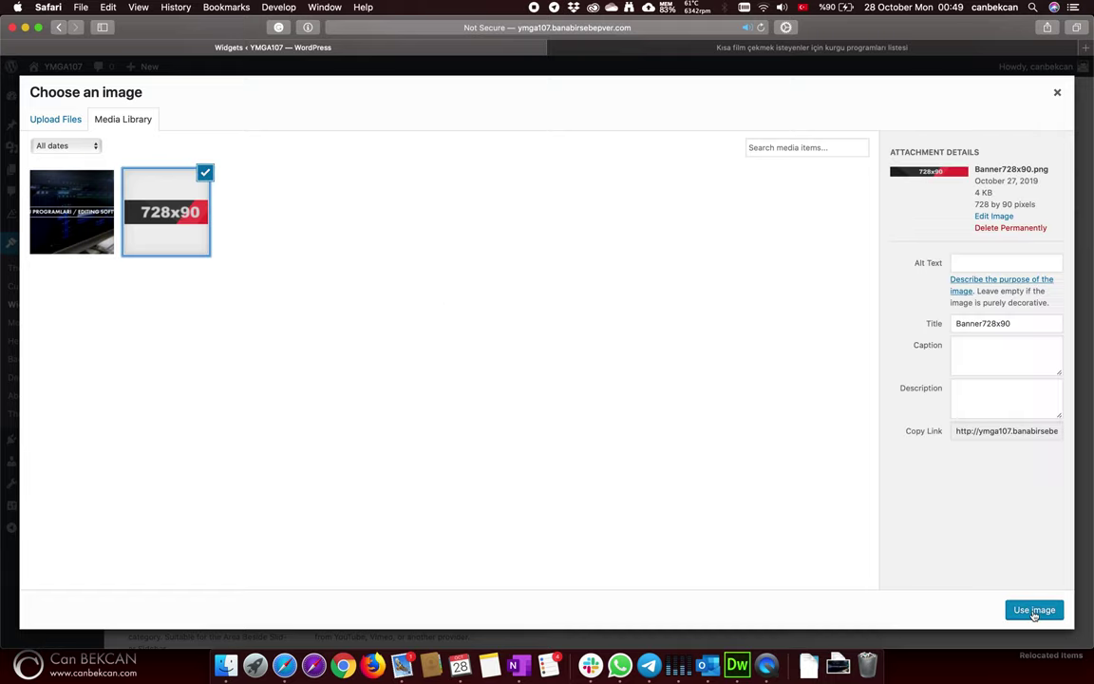
{"action": "left_click", "coordinate": [1034, 611]}
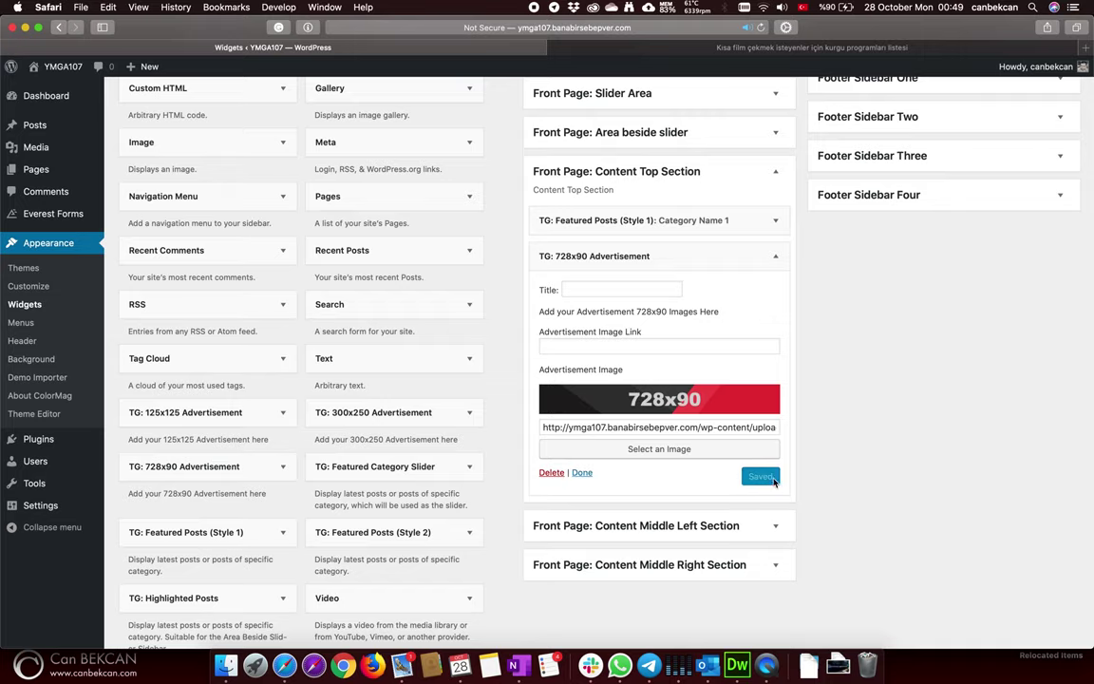
- View the live front page to examine the advertisement banner below the Category Name 1 section
{"action": "left_click", "coordinate": [73, 71]}
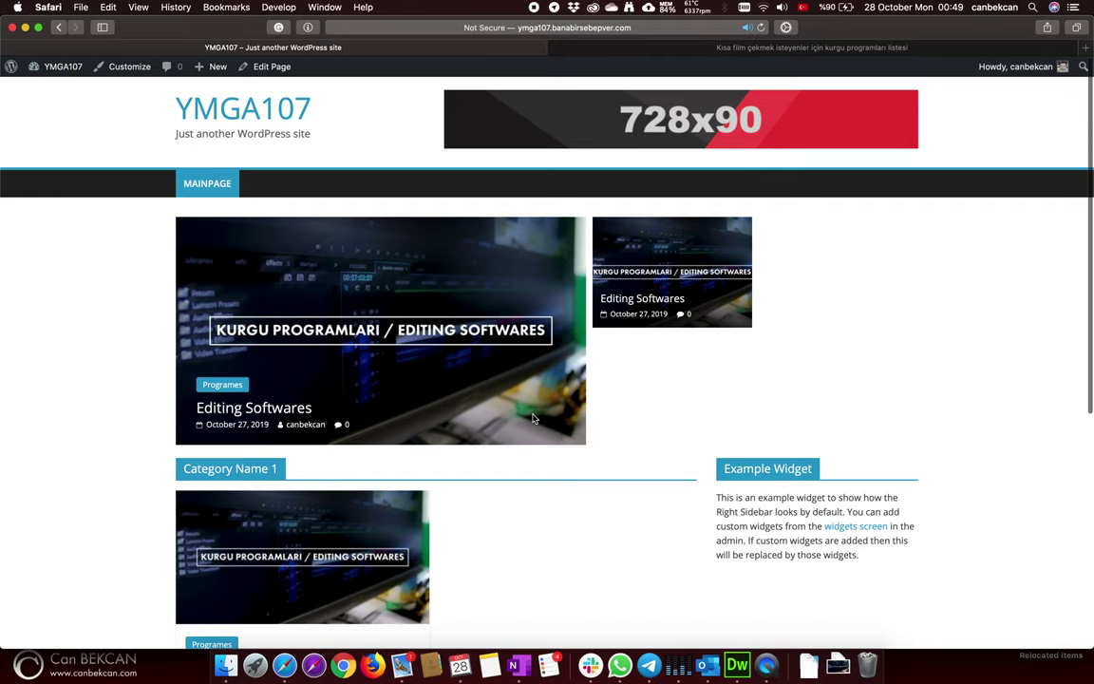
{"action": "scroll", "coordinate": [533, 419], "scroll_direction": "down", "scroll_amount": 3}
{"action": "scroll", "coordinate": [532, 418], "scroll_direction": "down", "scroll_amount": 5}
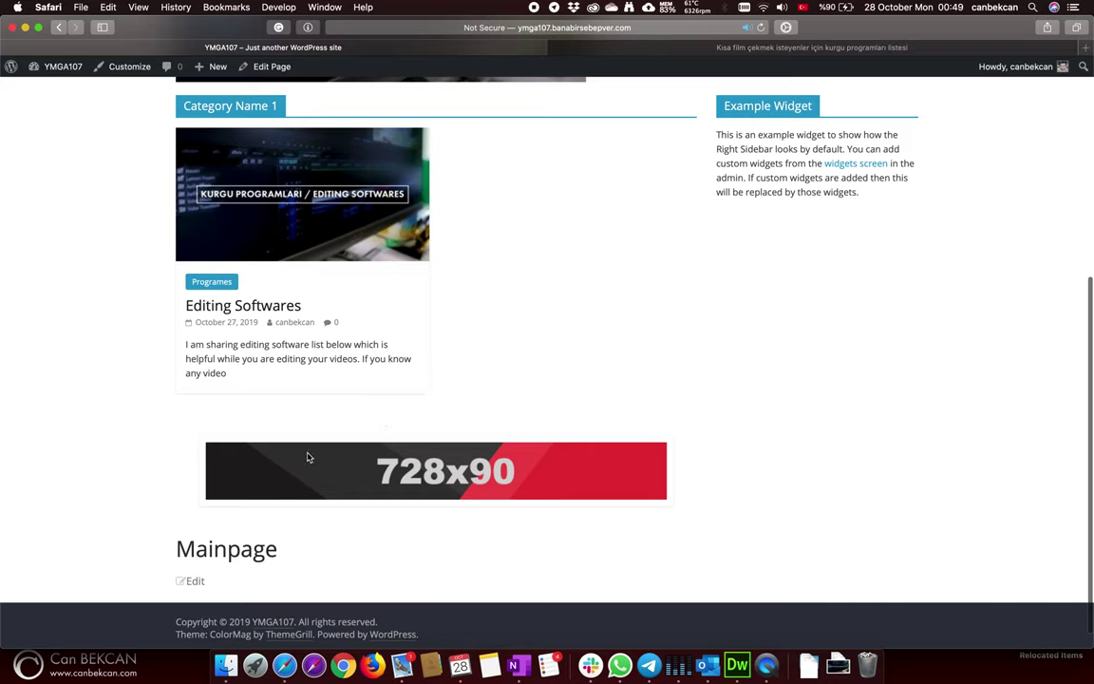
{"action": "scroll", "coordinate": [414, 465], "scroll_direction": "down", "scroll_amount": 1}
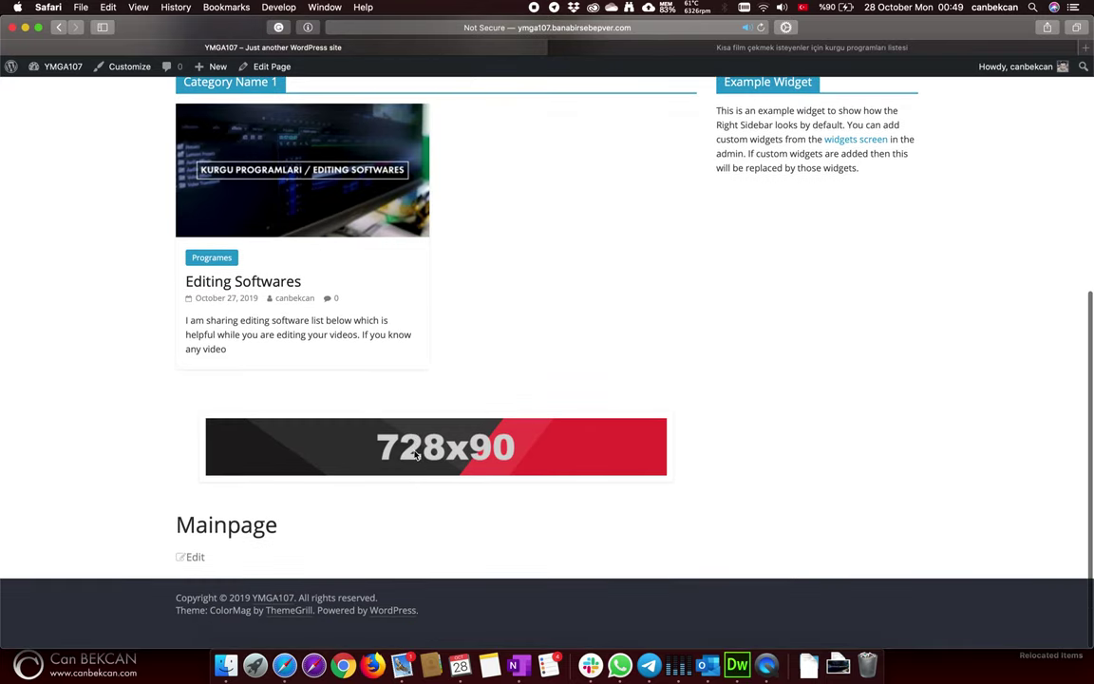
- Return from the live site to the dashboard and open the Widgets page
{"action": "left_click", "coordinate": [62, 66]}
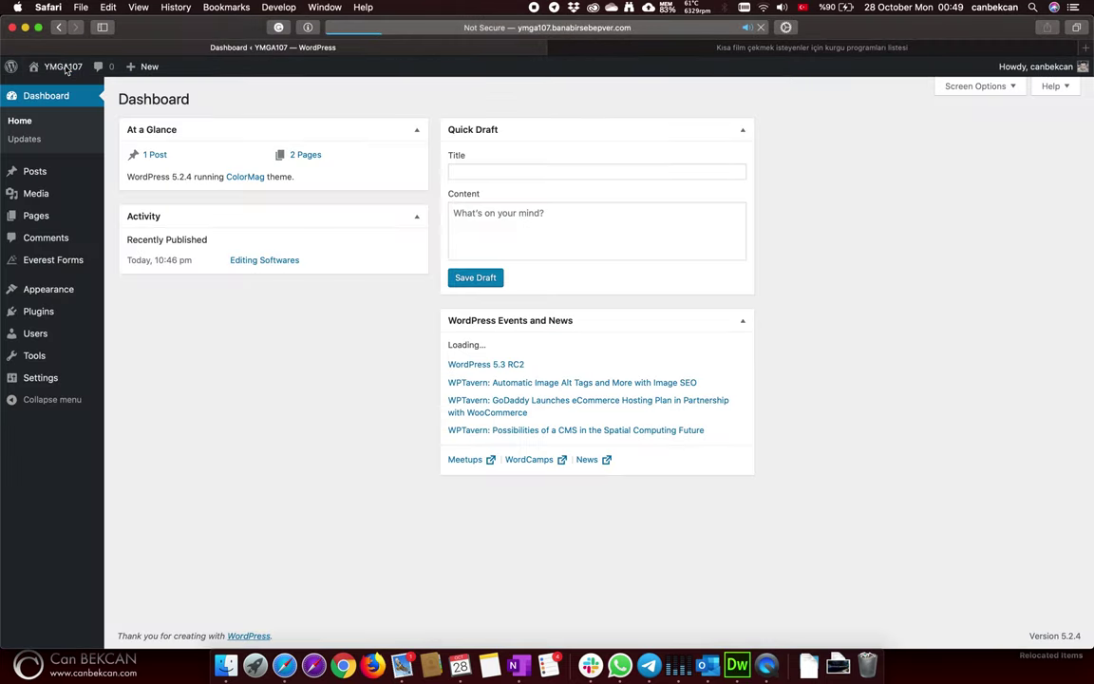
{"action": "mouse_move", "coordinate": [57, 287]}
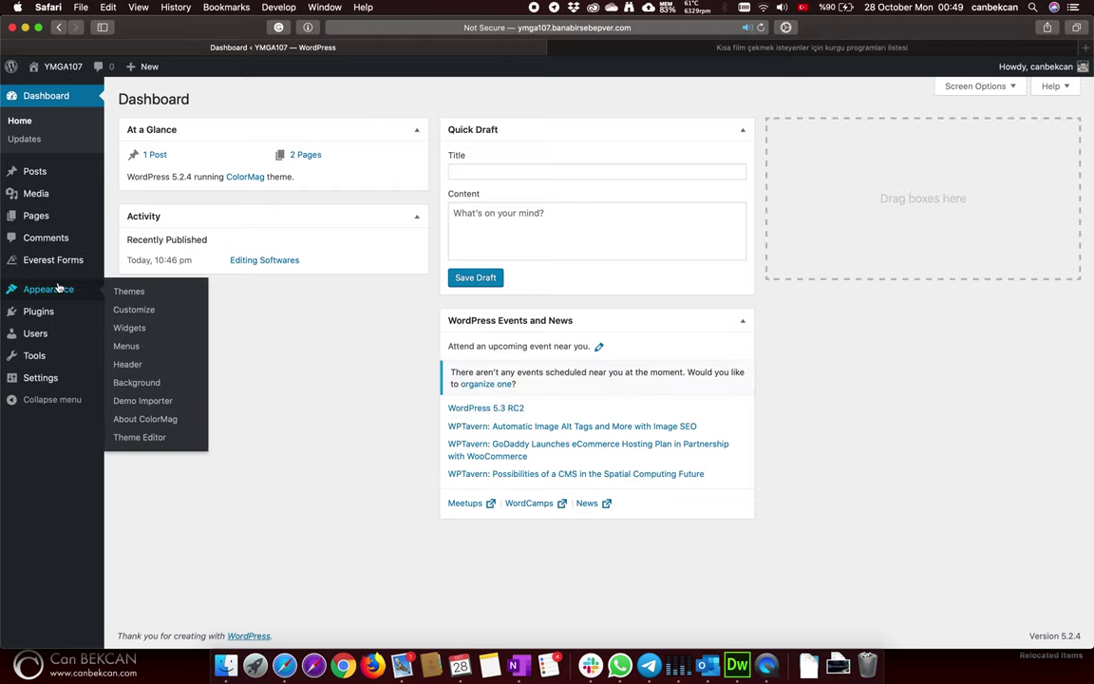
{"action": "left_click", "coordinate": [133, 327]}
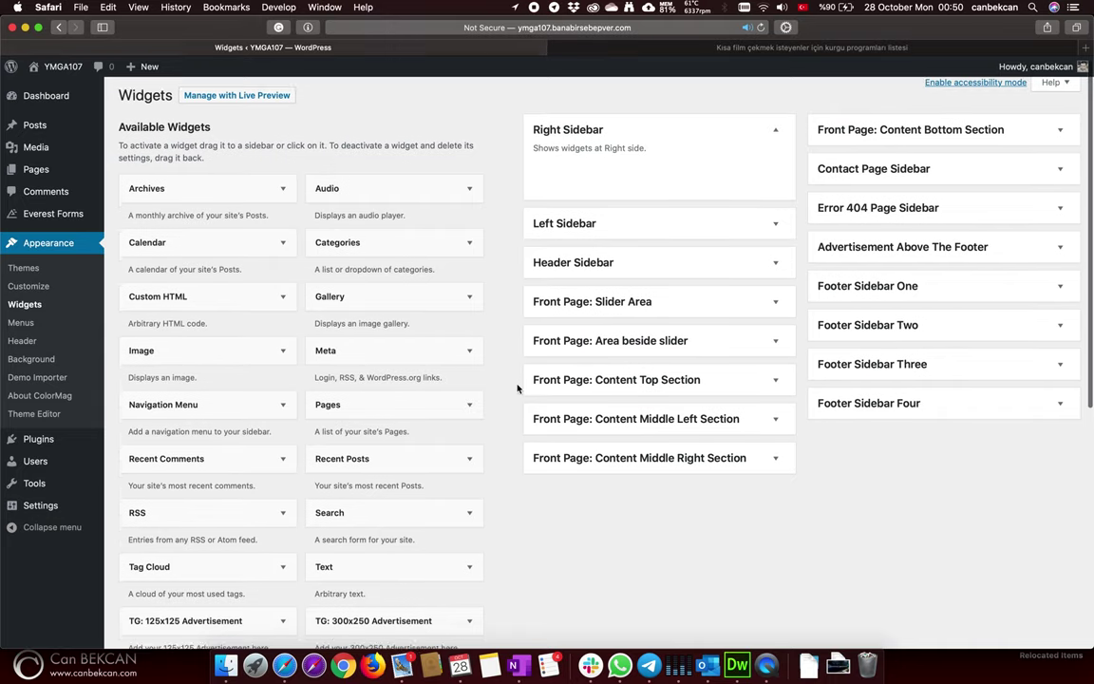
- Add a Video widget to the Right Sidebar
{"action": "scroll", "coordinate": [518, 388], "scroll_direction": "down", "scroll_amount": 4}
{"action": "scroll", "coordinate": [518, 387], "scroll_direction": "down", "scroll_amount": 4}
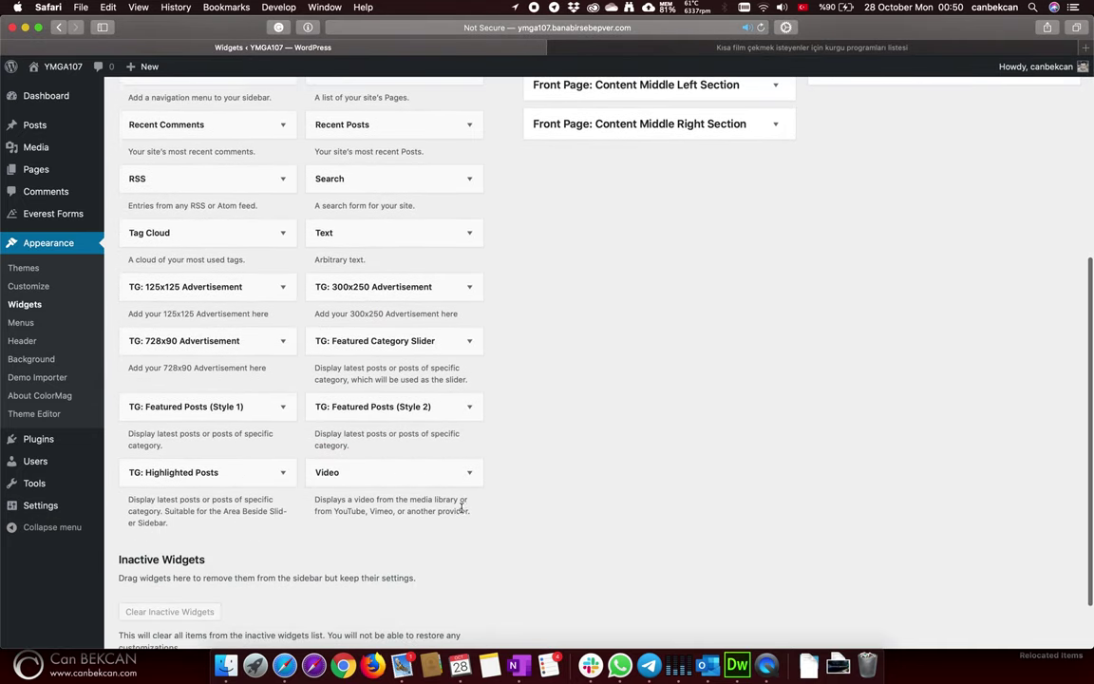
{"action": "left_click", "coordinate": [470, 475]}
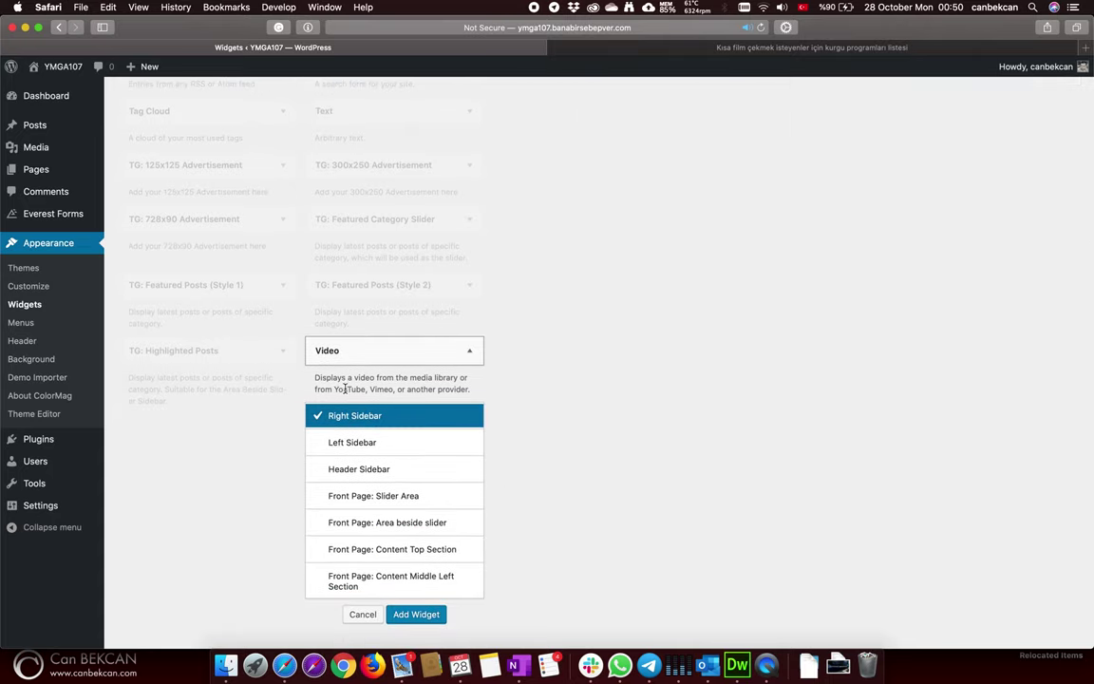
{"action": "double_click", "coordinate": [347, 390]}
{"action": "double_click", "coordinate": [380, 390]}
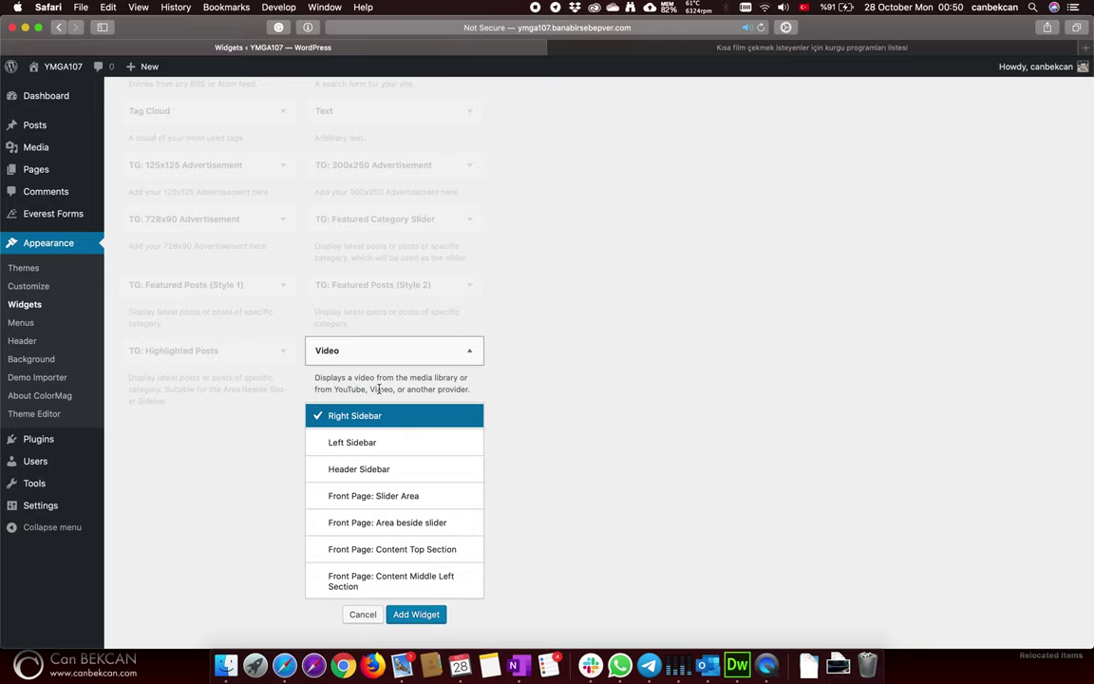
{"action": "double_click", "coordinate": [352, 389]}
{"action": "left_click", "coordinate": [414, 616]}
{"action": "scroll", "coordinate": [521, 276], "scroll_direction": "up", "scroll_amount": 5}
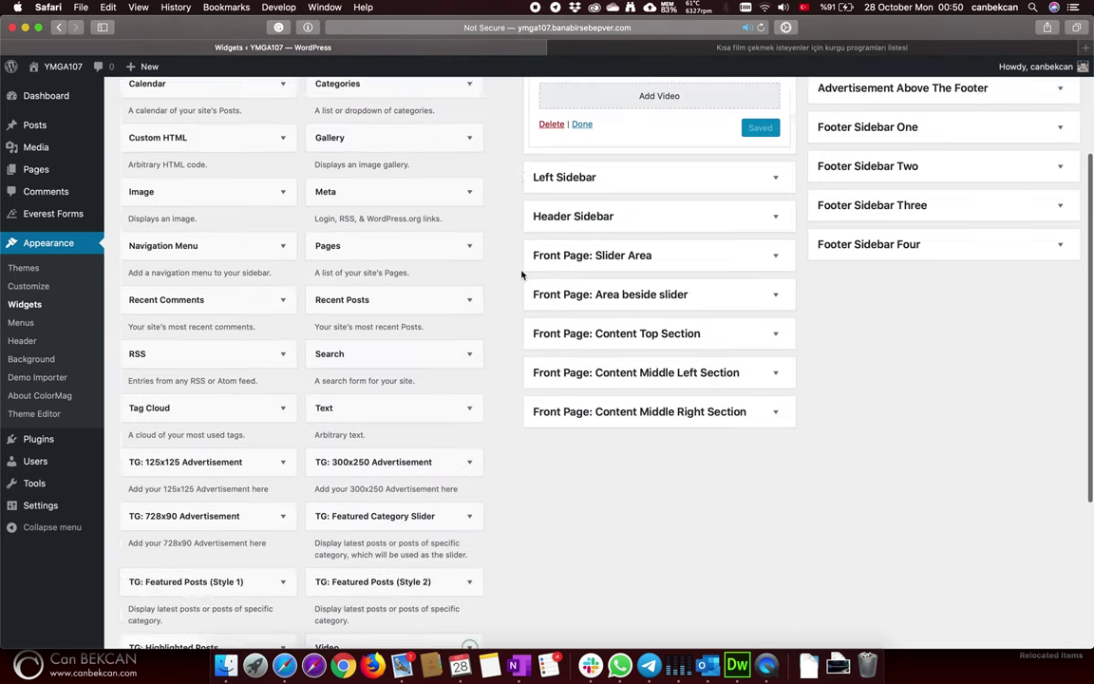
{"action": "scroll", "coordinate": [520, 276], "scroll_direction": "up", "scroll_amount": 3}
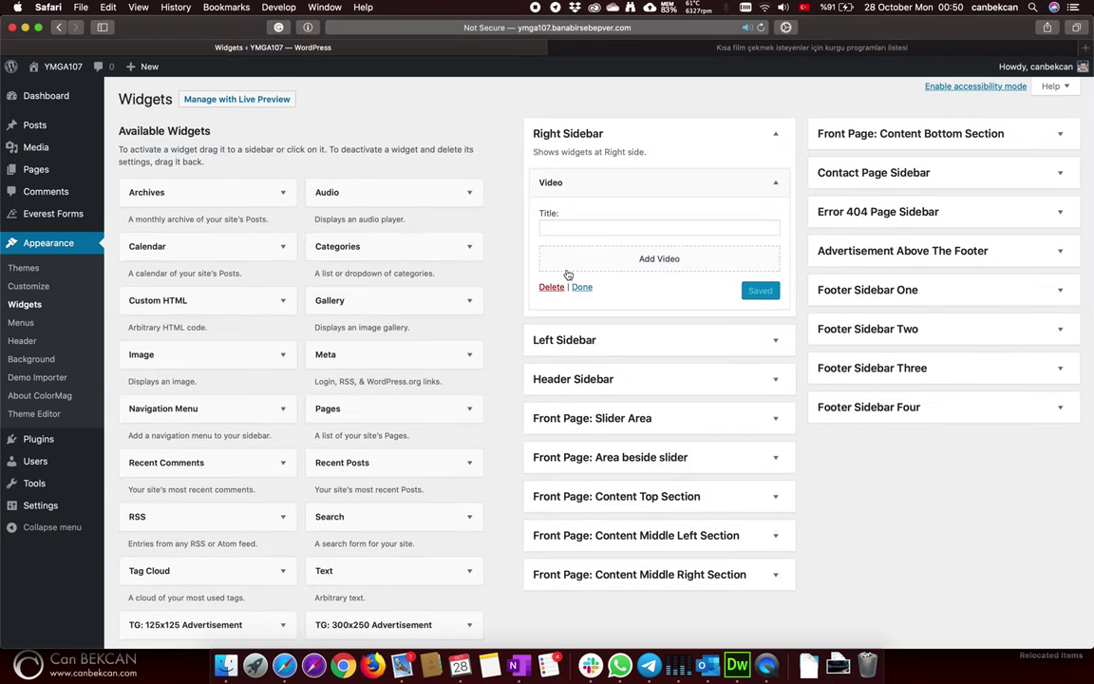
- Open youtube.com in a new browser tab and start the "Bésame Mucho - André Rieu" mix
{"action": "key", "text": "super+t"}
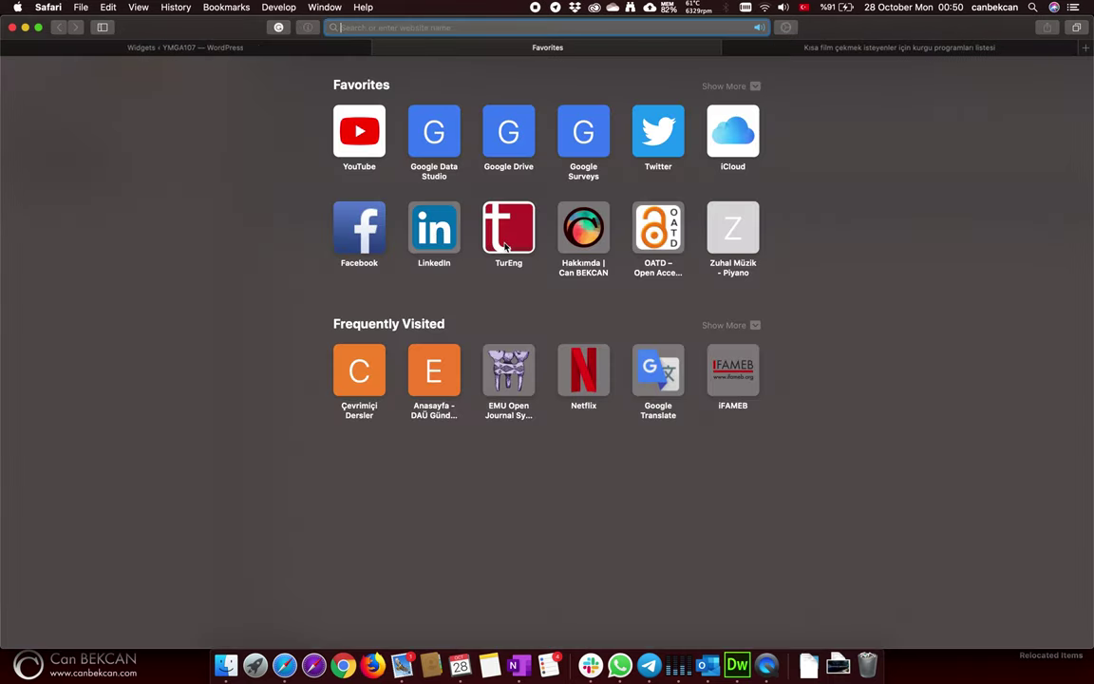
{"action": "type", "text": "youtube.com"}
{"action": "key", "text": "Return"}
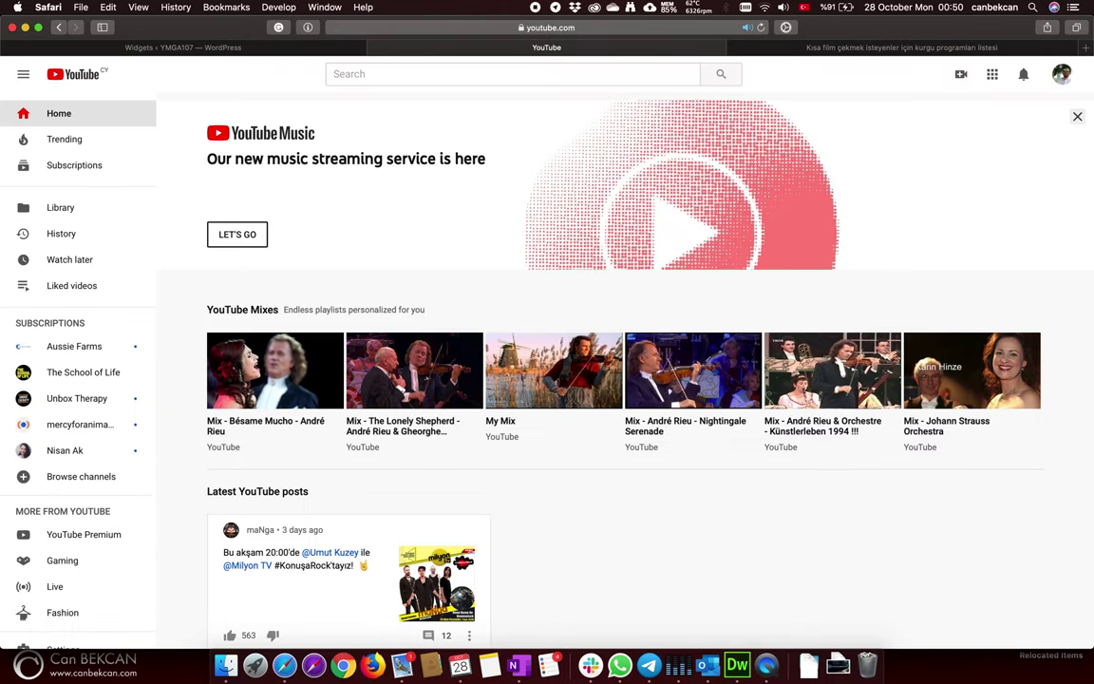
{"action": "left_click", "coordinate": [226, 375]}
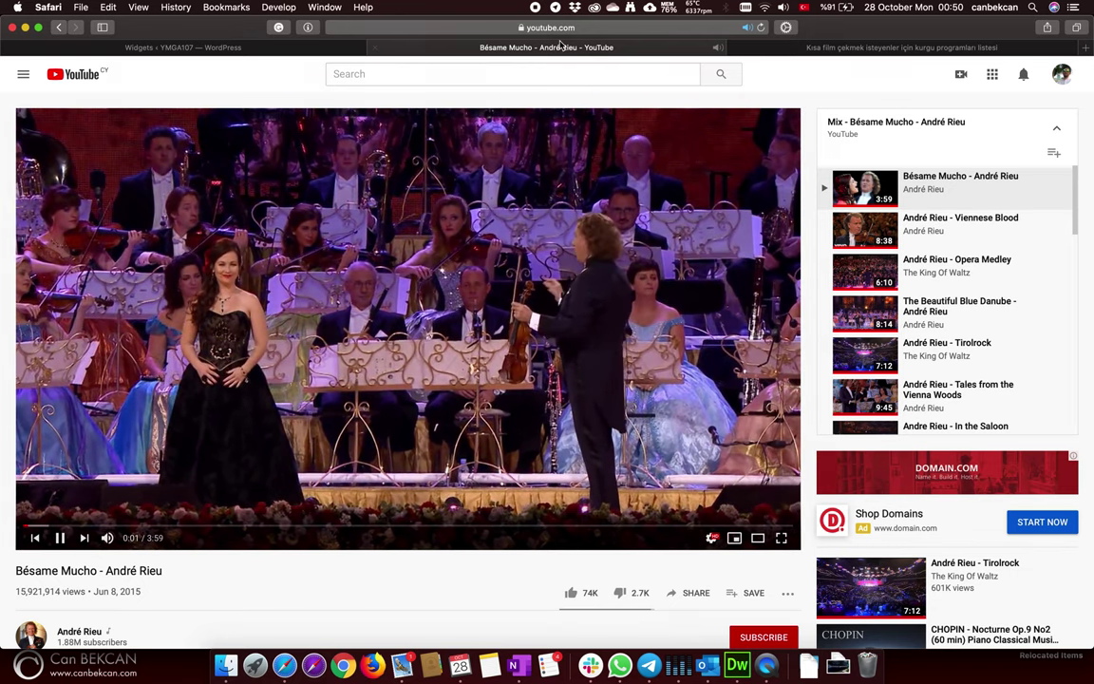
- Copy the web address of the playing YouTube video and pause the playback
{"action": "left_click", "coordinate": [596, 29]}
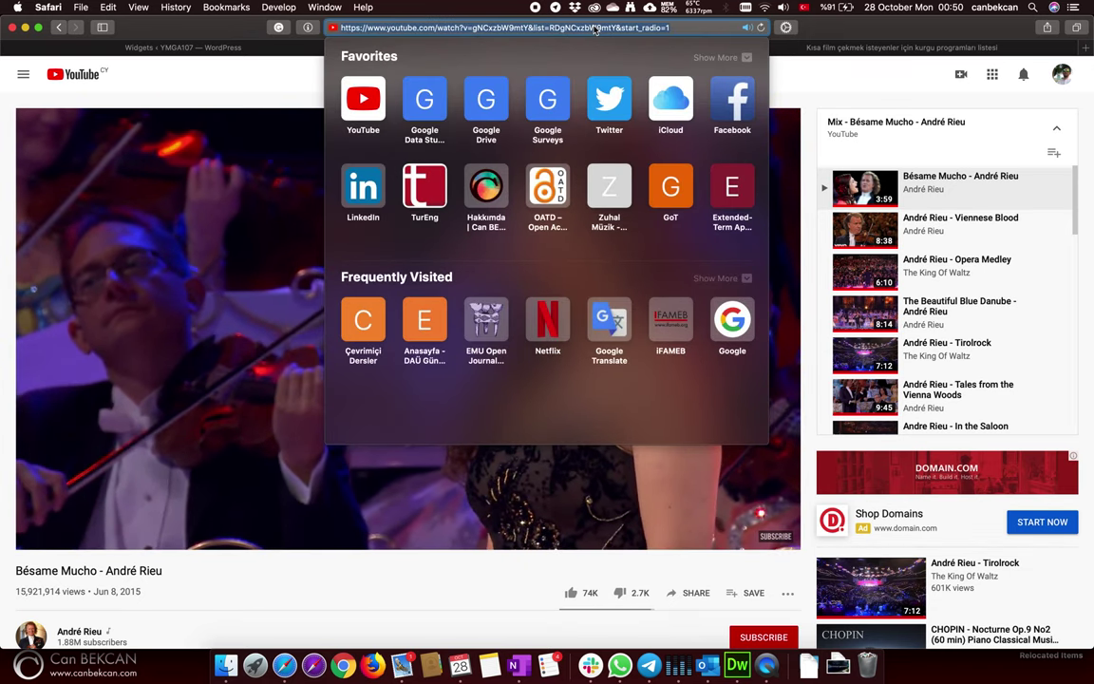
{"action": "right_click", "coordinate": [602, 28]}
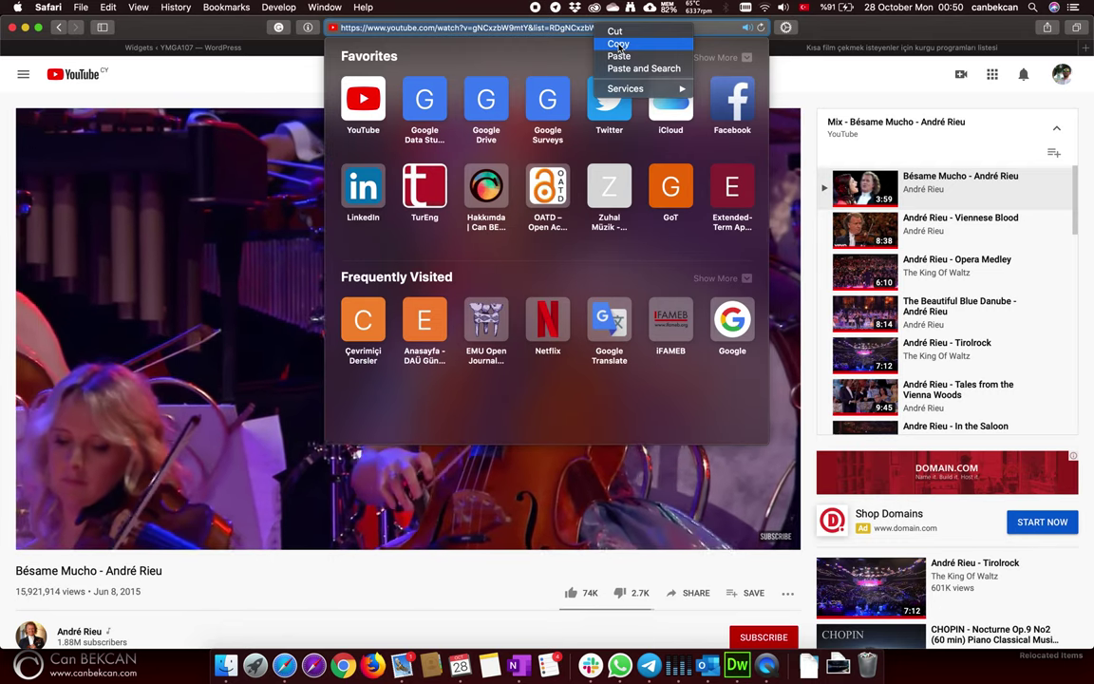
{"action": "left_click", "coordinate": [618, 44]}
{"action": "left_click", "coordinate": [209, 92]}
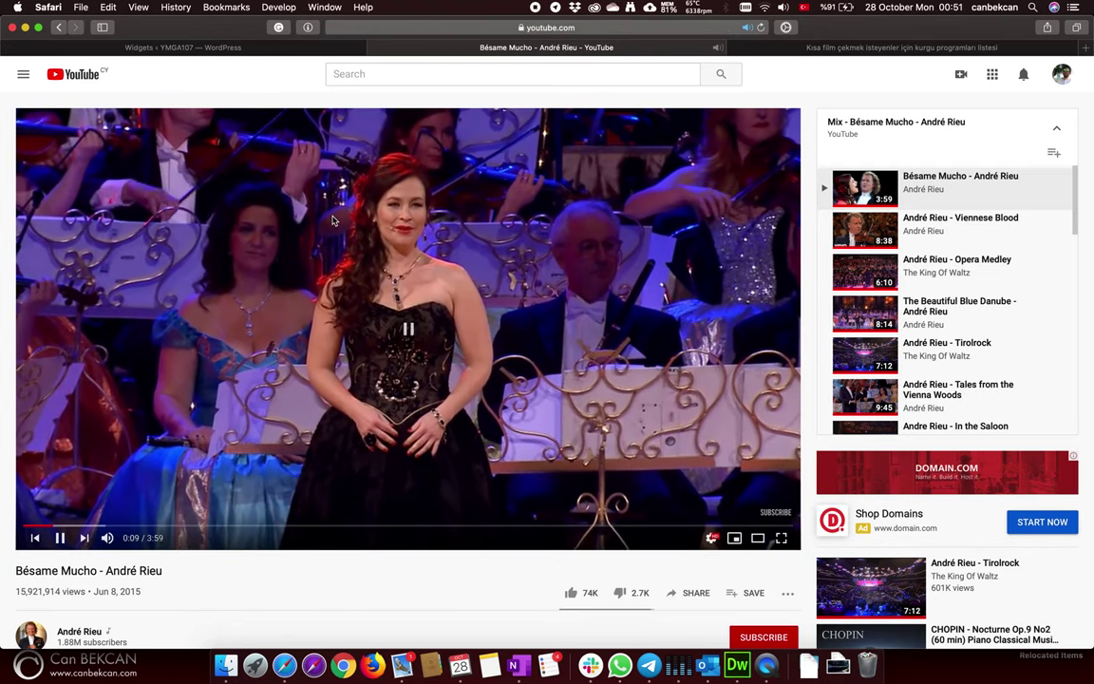
{"action": "left_click", "coordinate": [332, 220]}
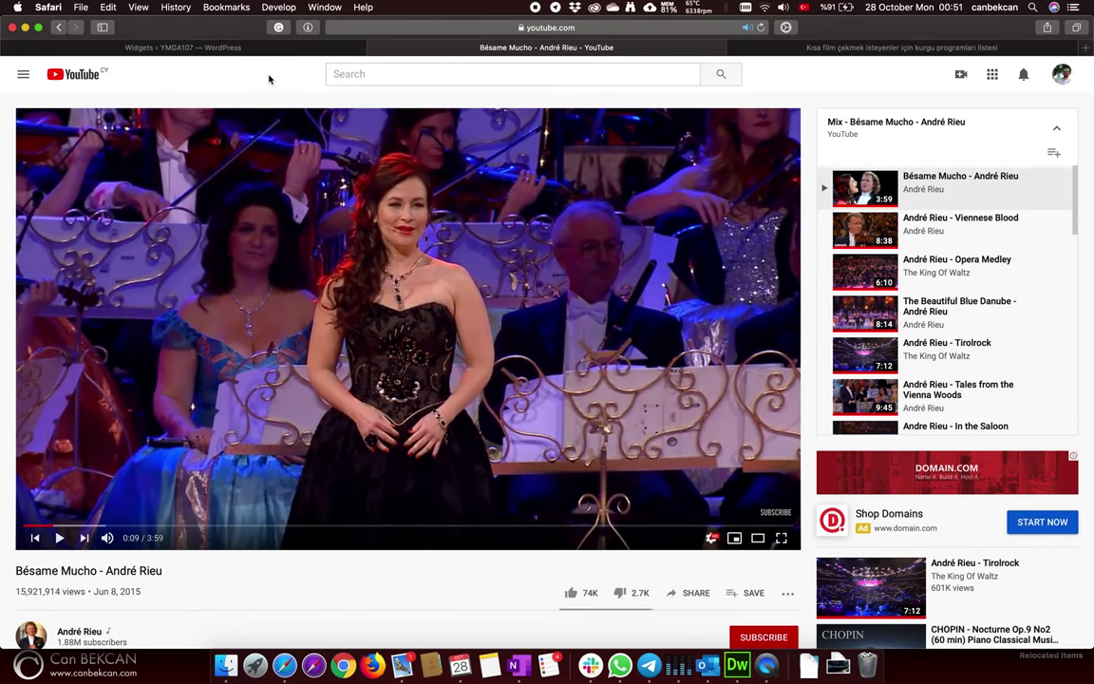
- Back on the Widgets page, insert the copied YouTube address into the Right Sidebar's Video widget from URL and save the widget
{"action": "left_click", "coordinate": [256, 50]}
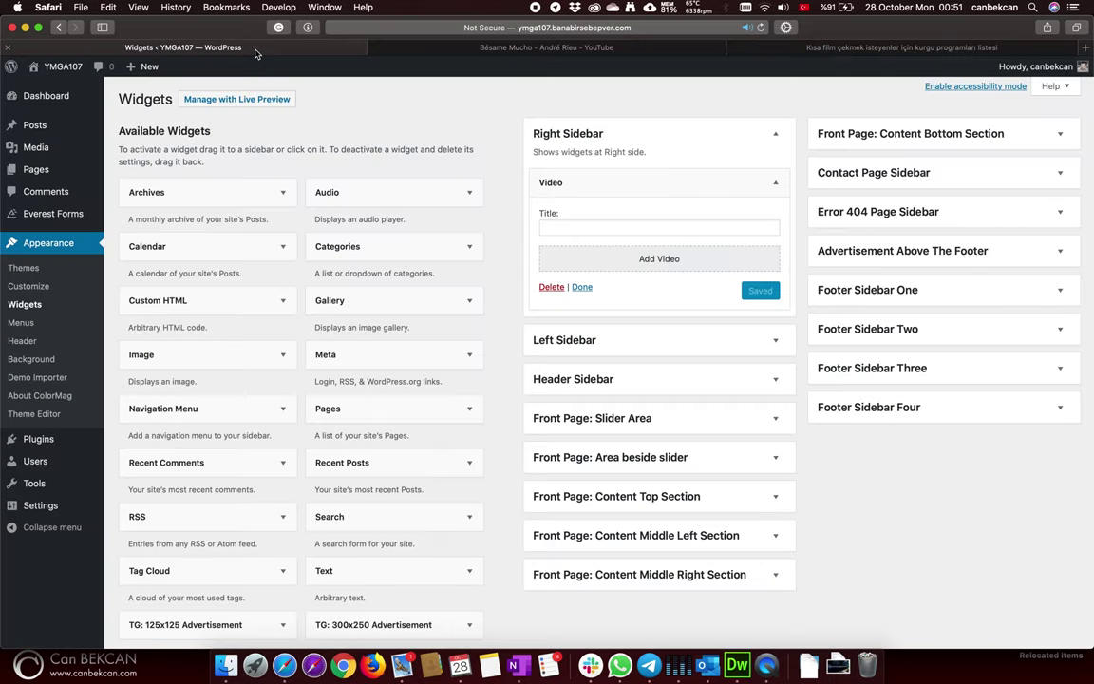
{"action": "left_click", "coordinate": [640, 267]}
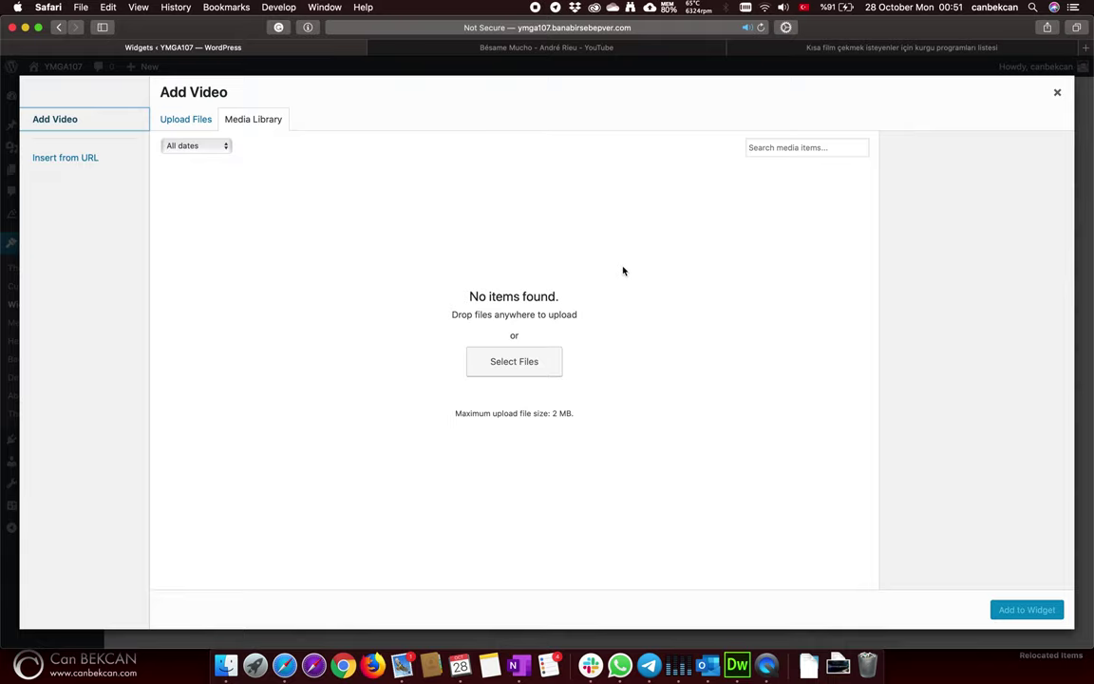
{"action": "left_click", "coordinate": [56, 163]}
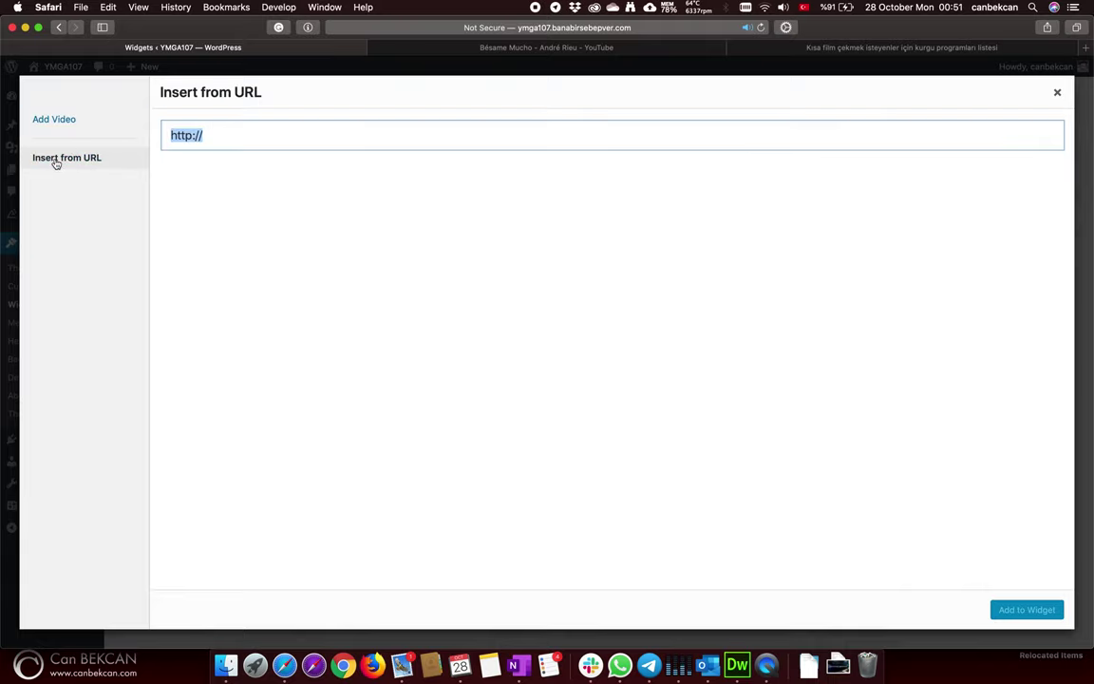
{"action": "right_click", "coordinate": [187, 140]}
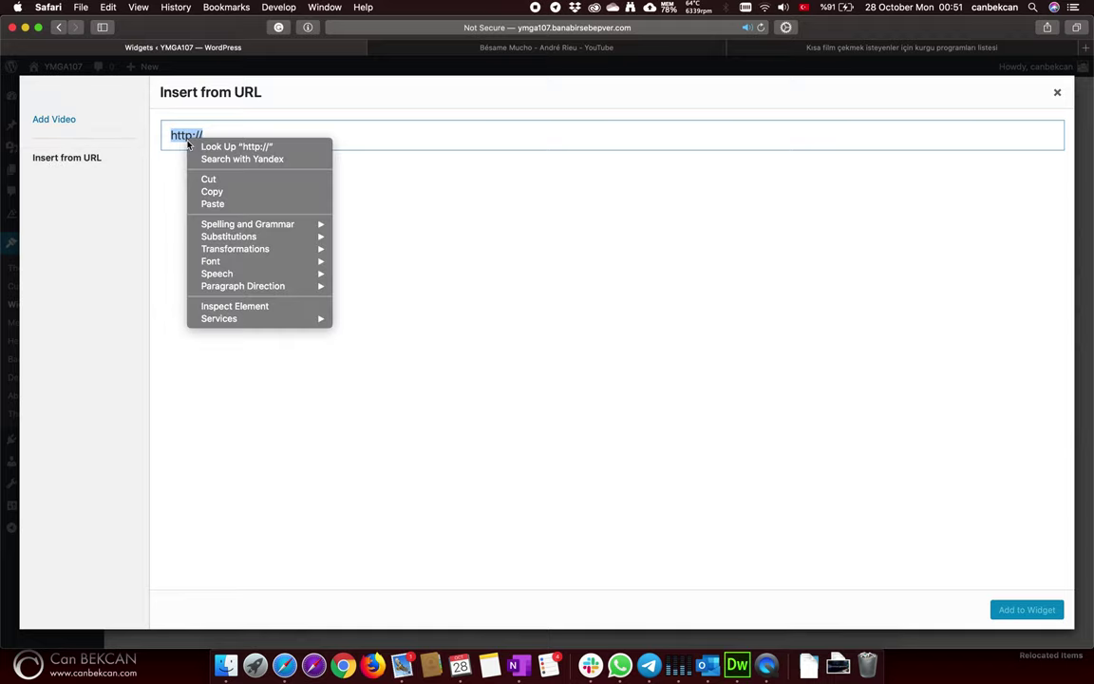
{"action": "left_click", "coordinate": [208, 196]}
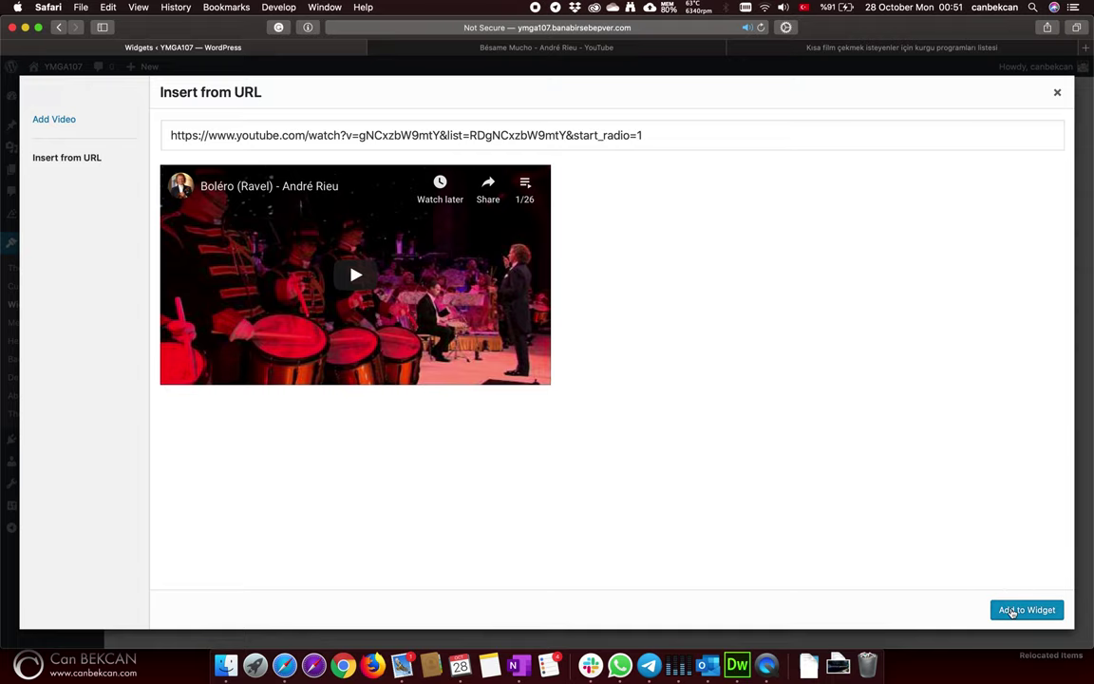
{"action": "left_click", "coordinate": [1013, 611]}
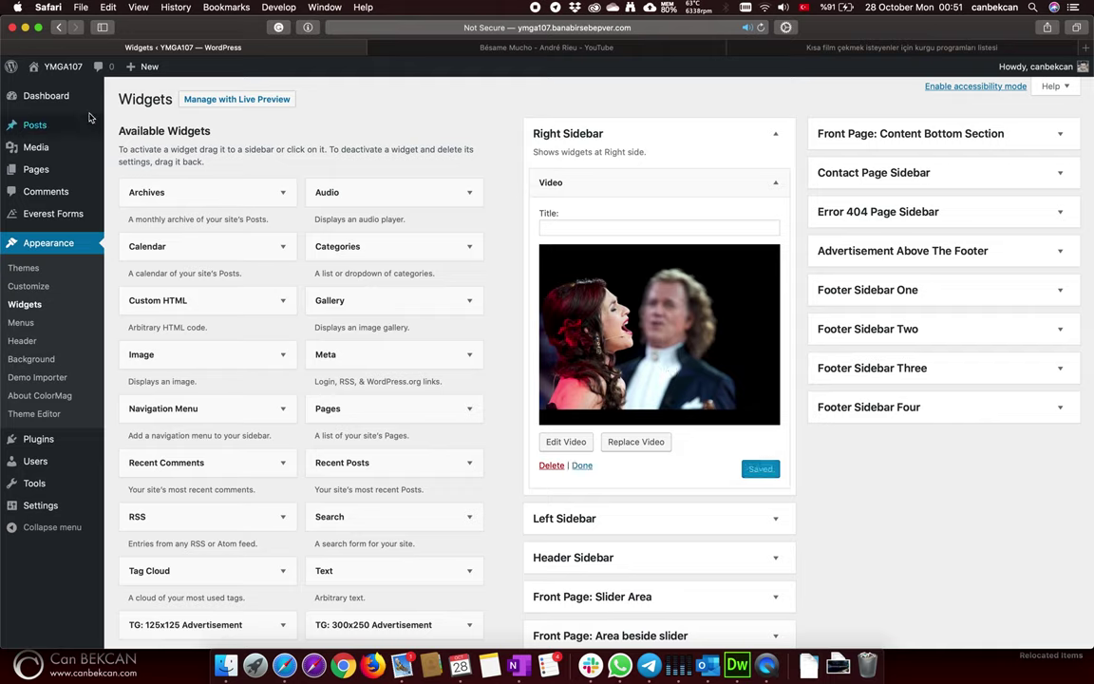
- Visit the YMGA107 site and check the video in the front page's right sidebar
{"action": "mouse_move", "coordinate": [60, 74]}
{"action": "left_click", "coordinate": [61, 70]}
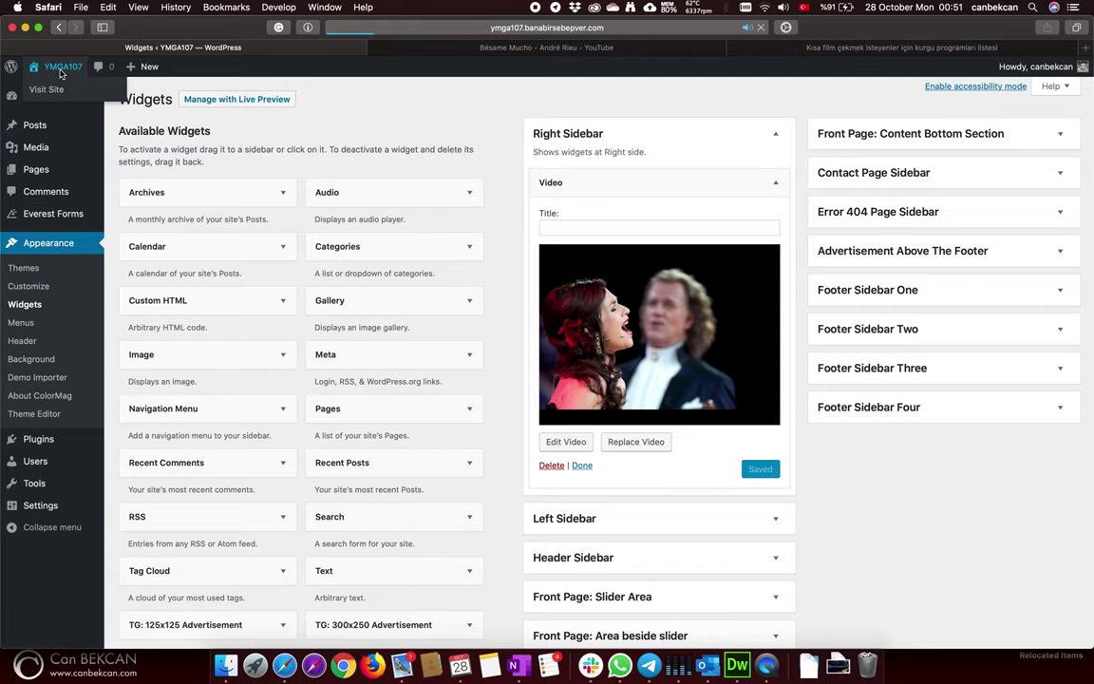
{"action": "scroll", "coordinate": [672, 386], "scroll_direction": "down", "scroll_amount": 4}
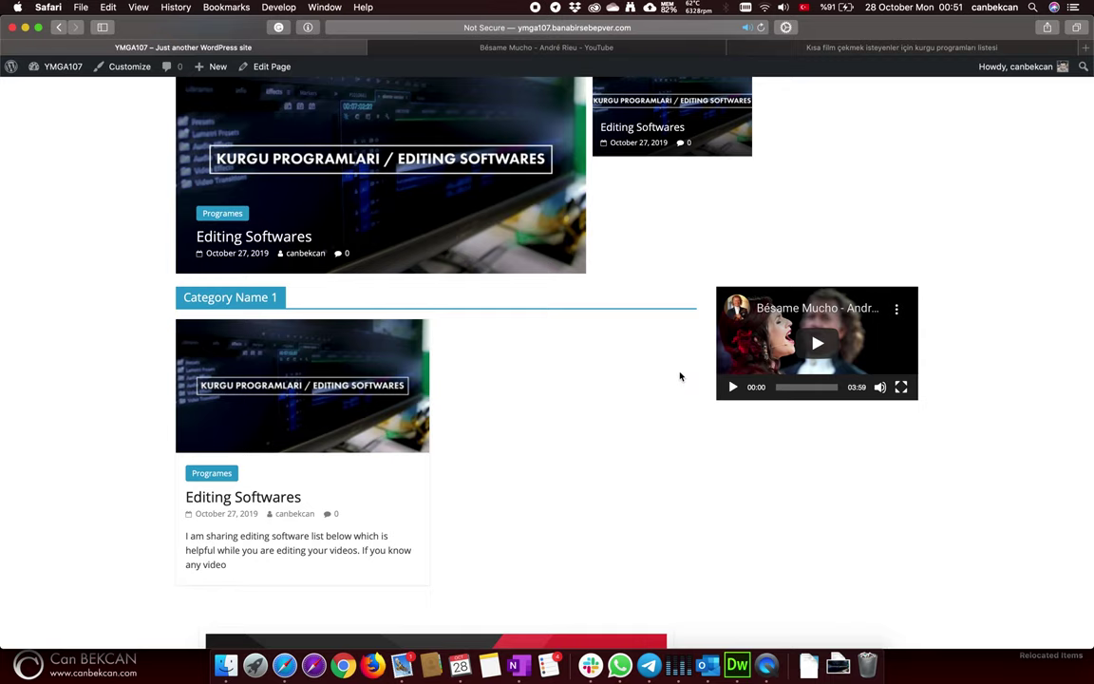
{"action": "scroll", "coordinate": [680, 377], "scroll_direction": "up", "scroll_amount": 3}
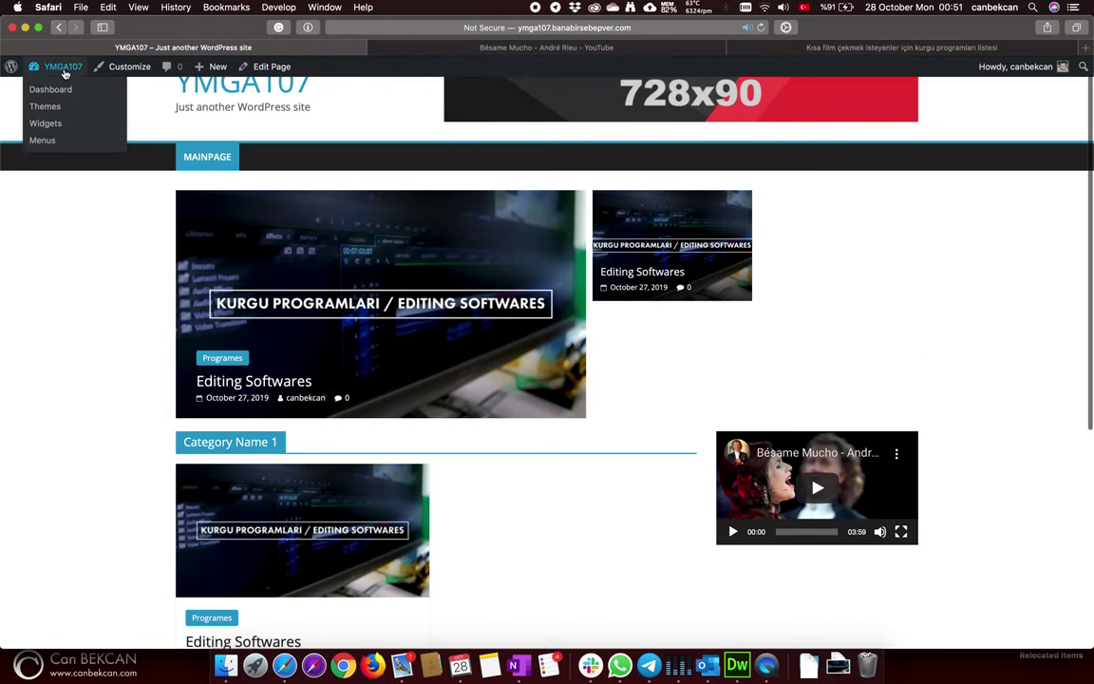
- Return to the Widgets page and add a TG: 300x250 Advertisement widget to the Right Sidebar
{"action": "left_click", "coordinate": [65, 74]}
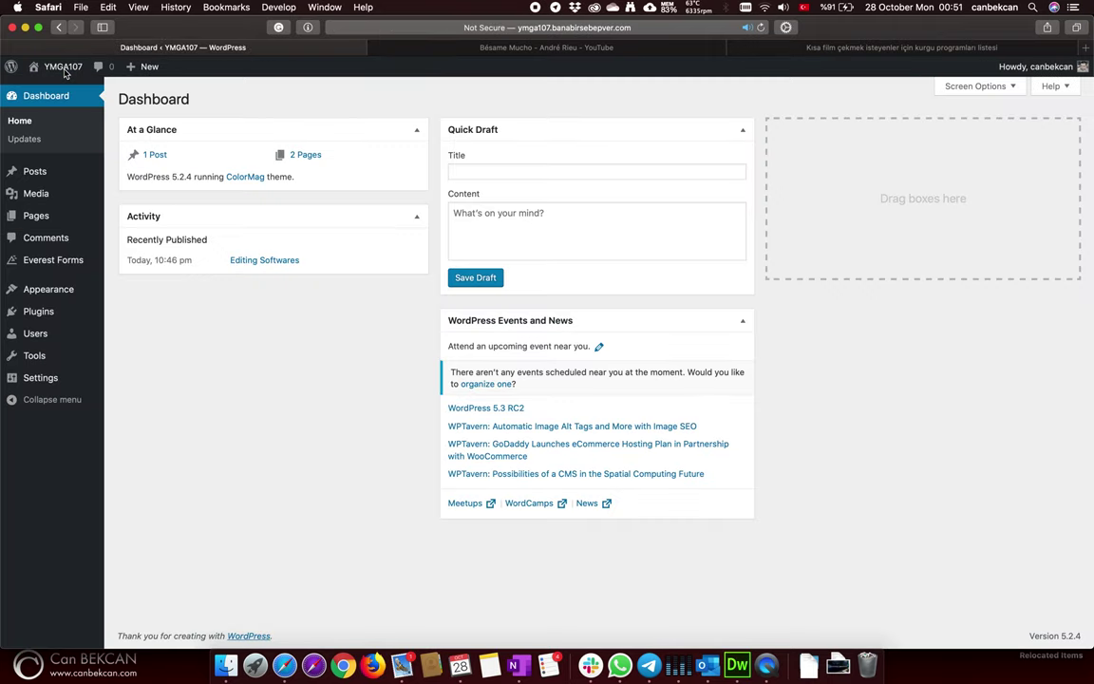
{"action": "mouse_move", "coordinate": [44, 289]}
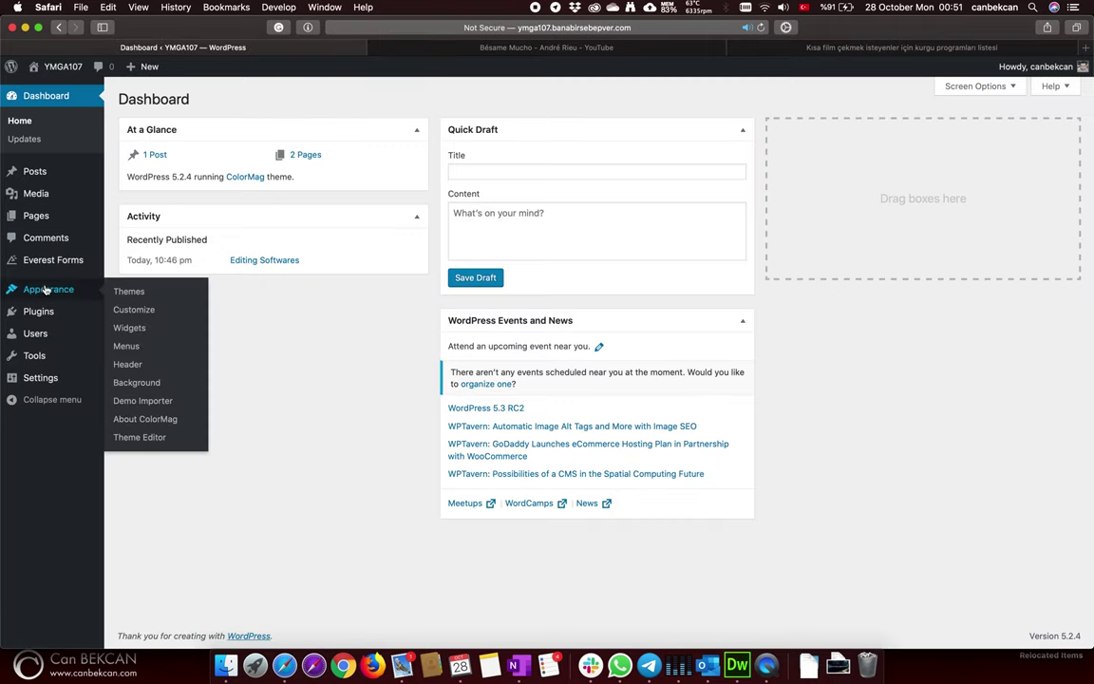
{"action": "left_click", "coordinate": [131, 329]}
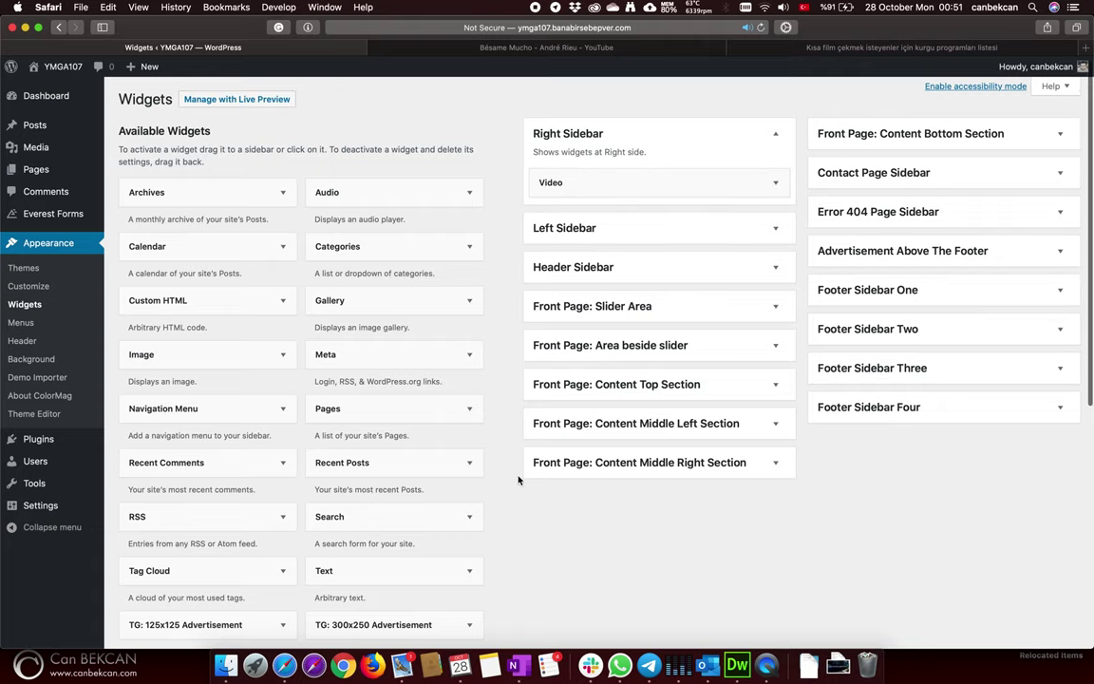
{"action": "scroll", "coordinate": [519, 480], "scroll_direction": "down", "scroll_amount": 3}
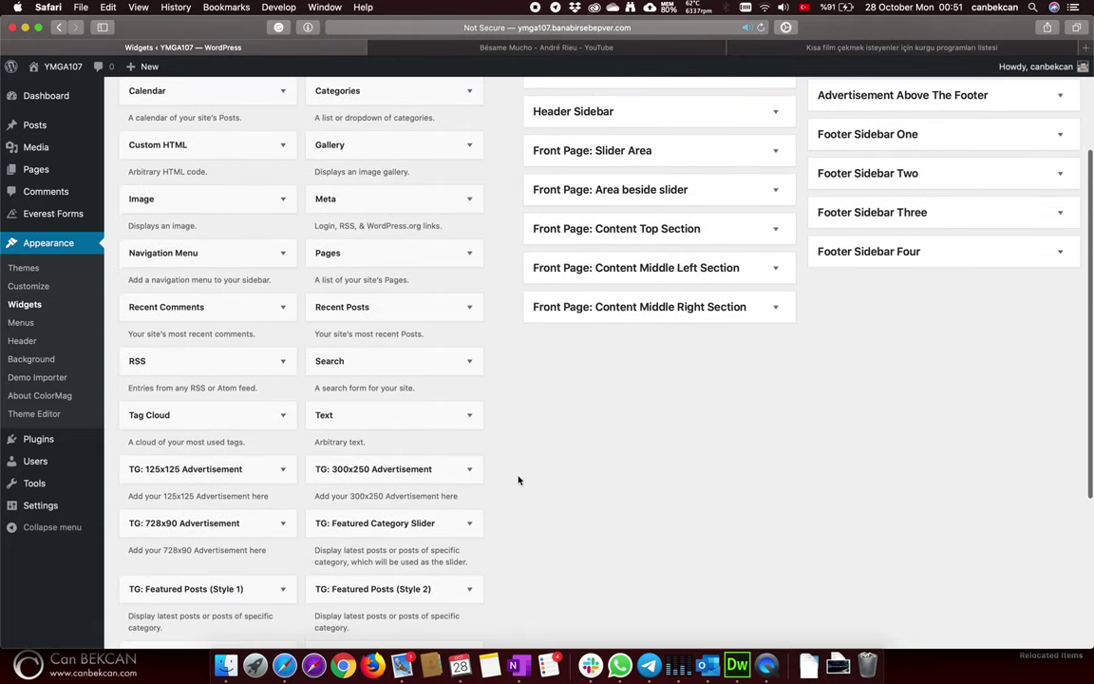
{"action": "left_click", "coordinate": [469, 473]}
{"action": "scroll", "coordinate": [469, 473], "scroll_direction": "down", "scroll_amount": 3}
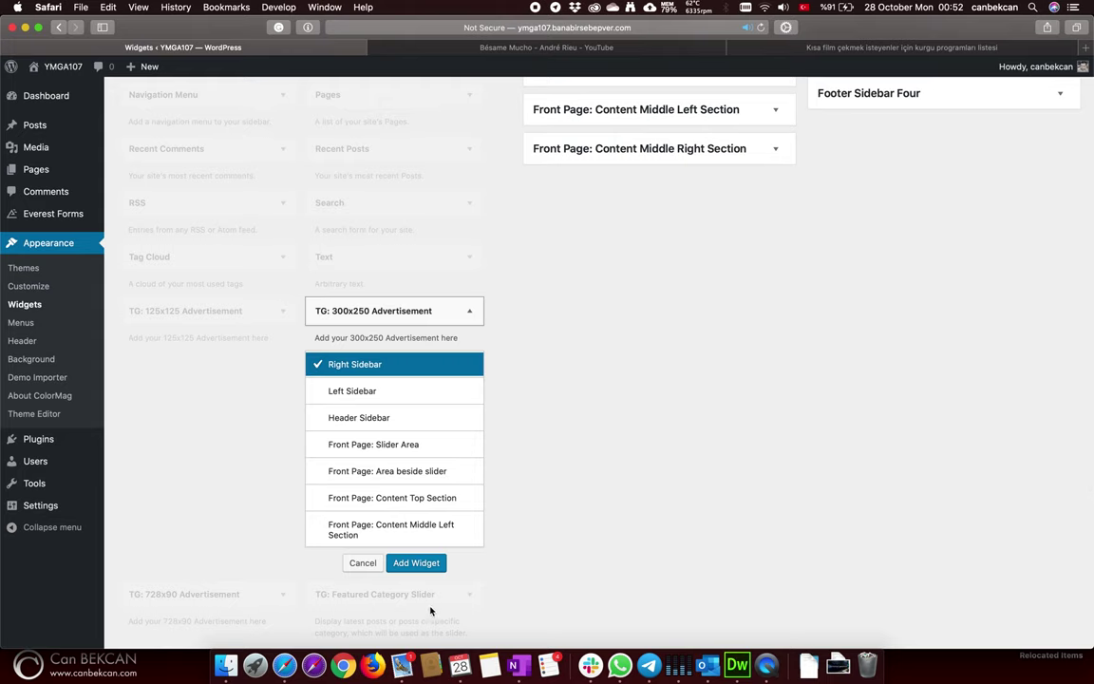
{"action": "left_click", "coordinate": [417, 563]}
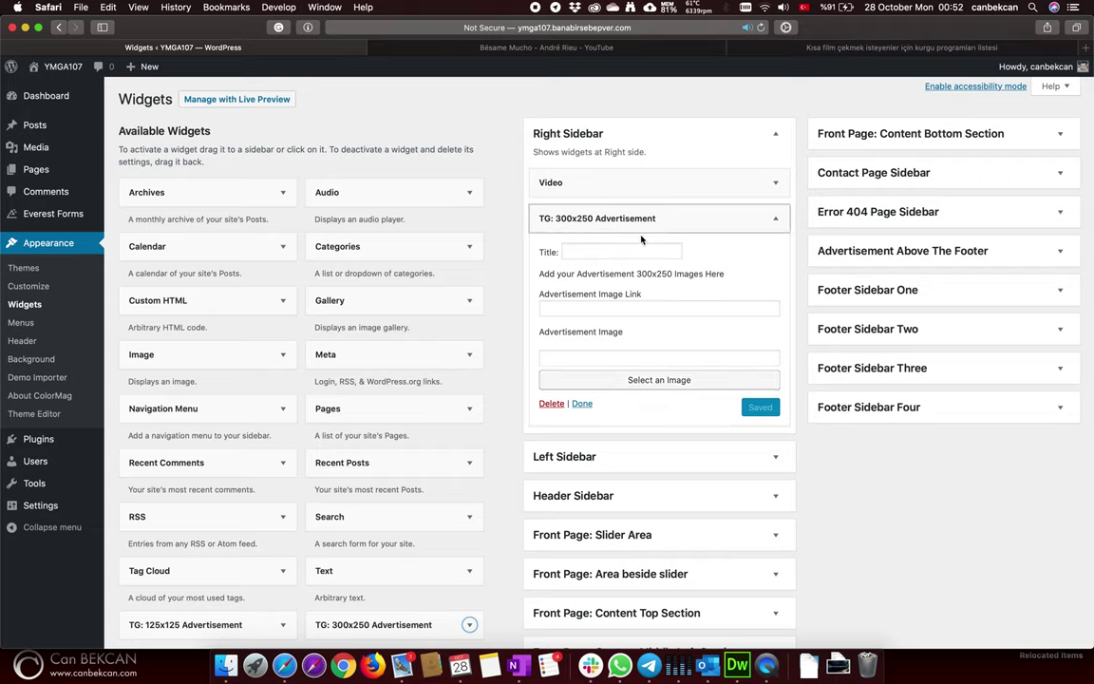
- In the YouTube browser tab, search the web for "300x250 image" and show the image results
{"action": "left_click", "coordinate": [629, 48]}
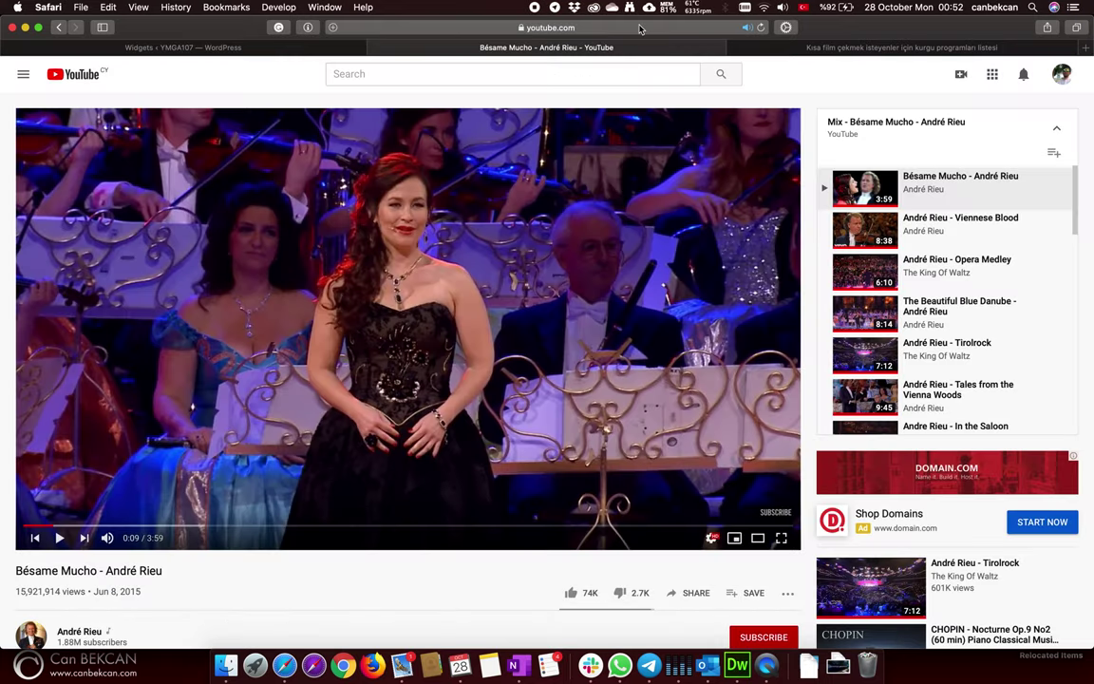
{"action": "left_click", "coordinate": [641, 29]}
{"action": "type", "text": "300"}
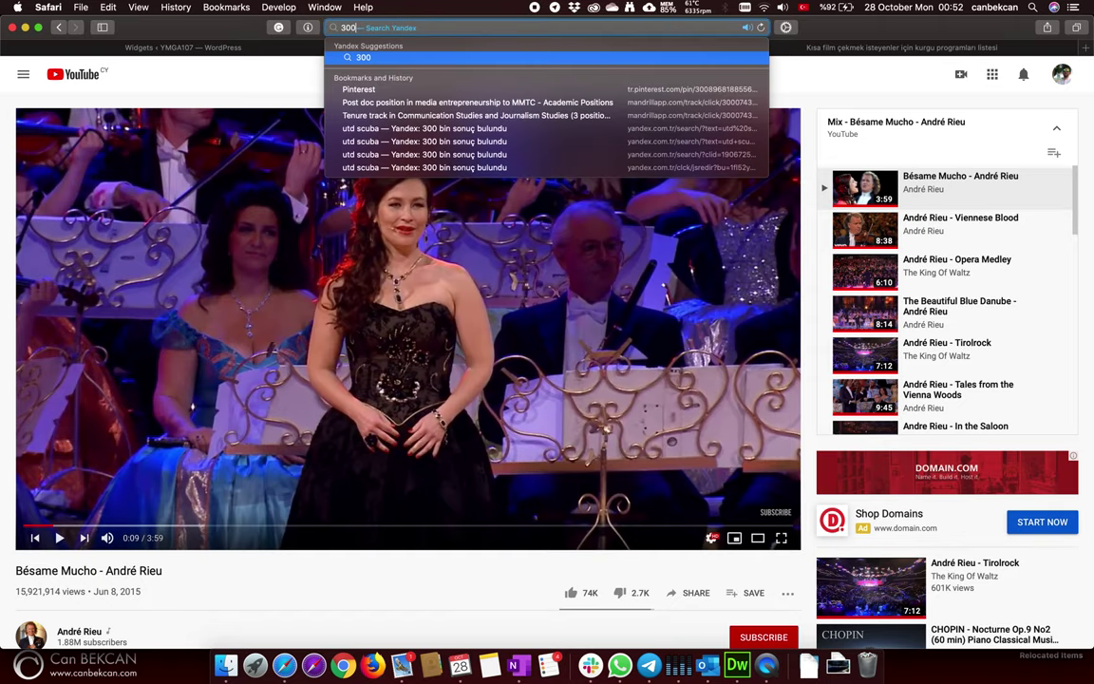
{"action": "type", "text": "x250 image"}
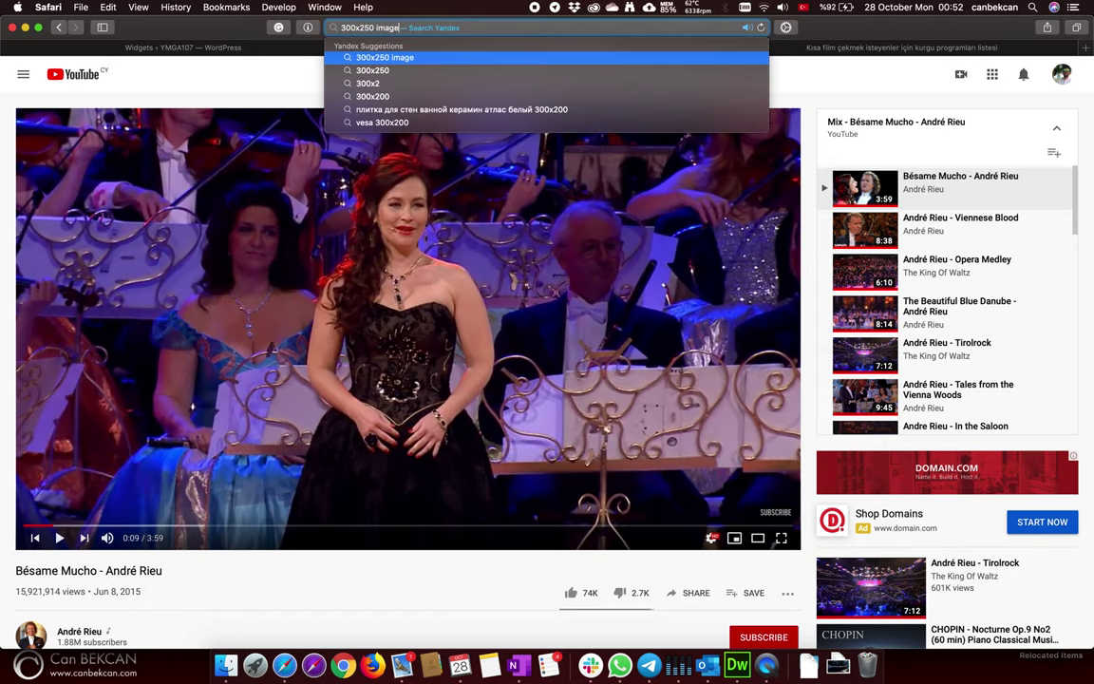
{"action": "key", "text": "Return"}
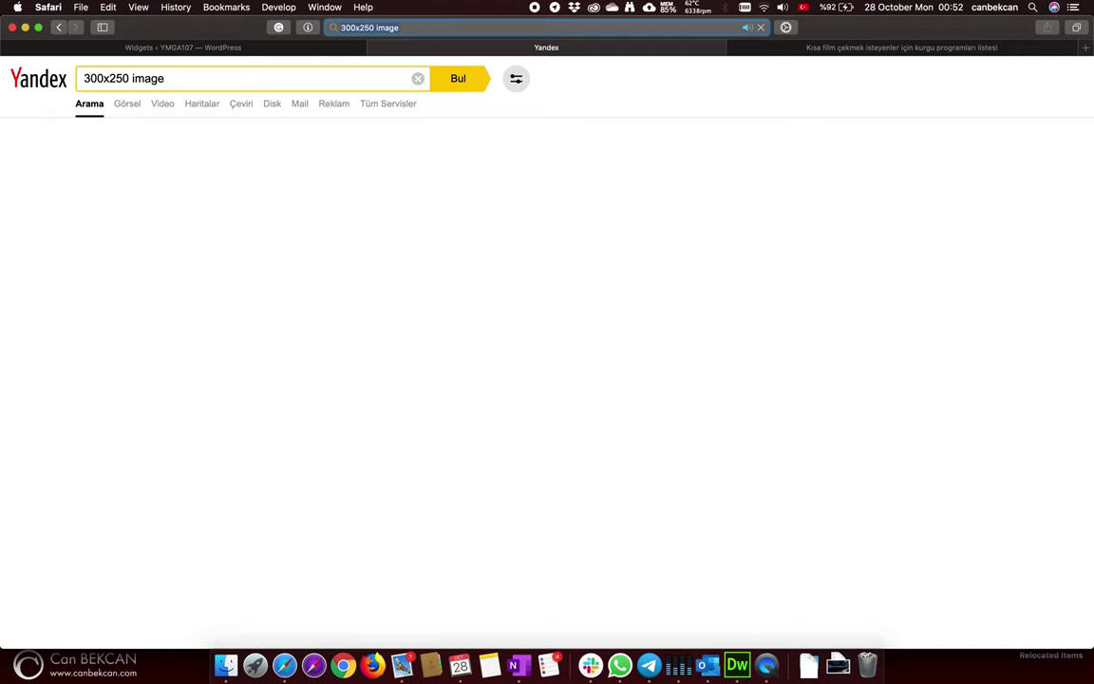
{"action": "left_click", "coordinate": [119, 104]}
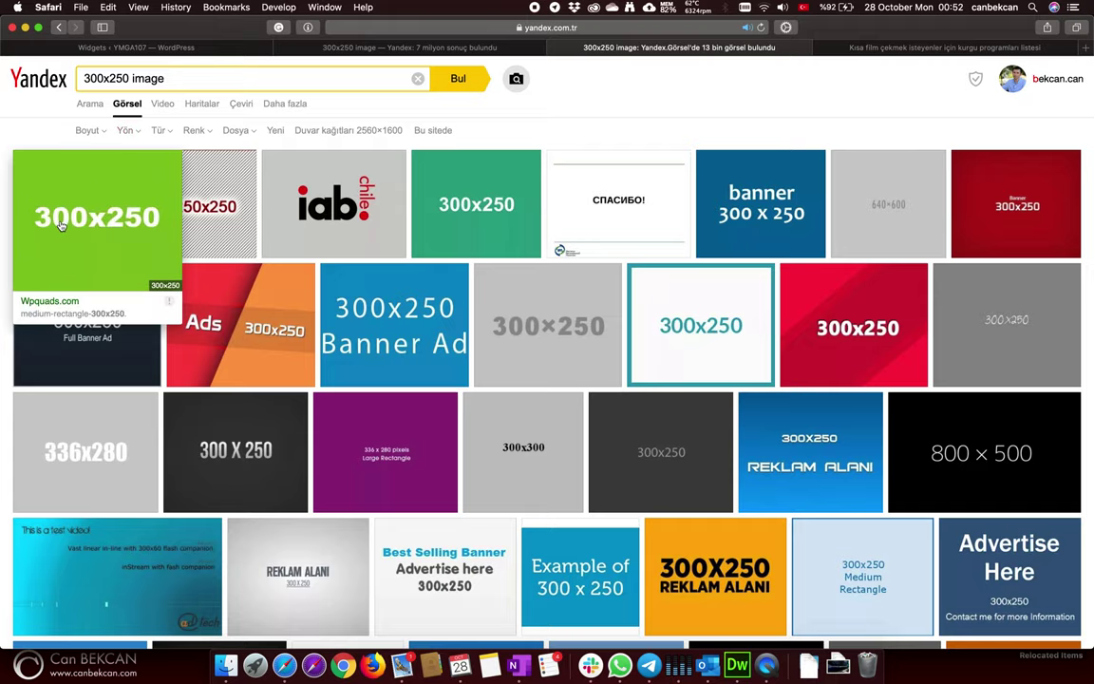
- Open the green 300x250 image from wpquads.com at full size, save it to Downloads and return to the Widgets page
{"action": "left_click", "coordinate": [60, 225]}
{"action": "left_click", "coordinate": [897, 161]}
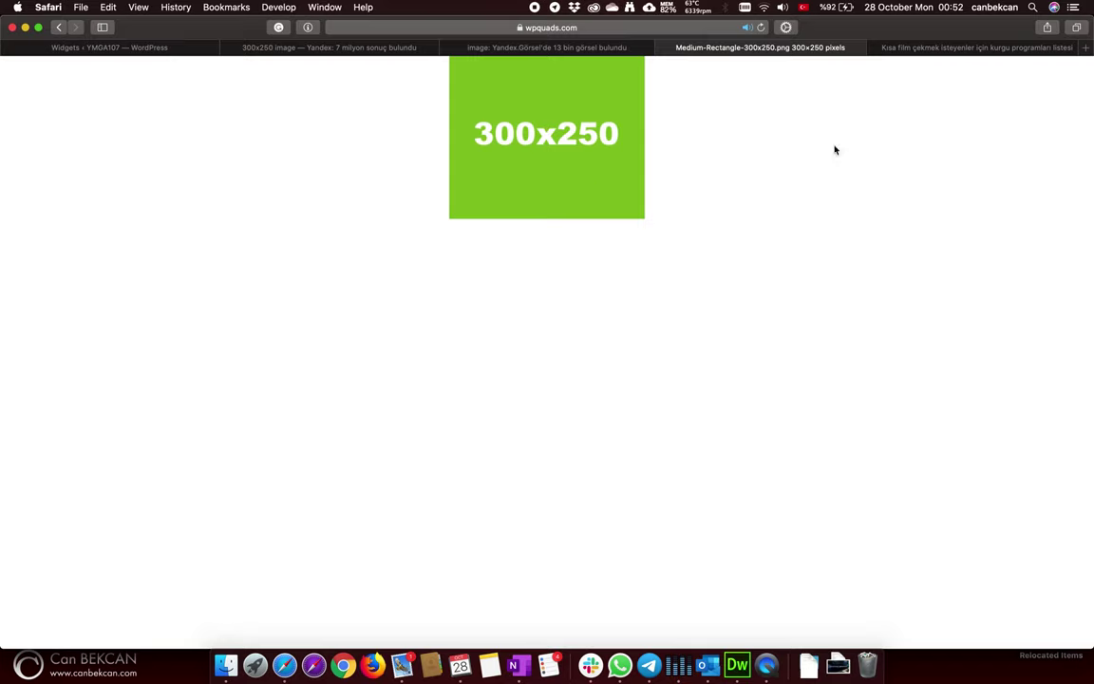
{"action": "right_click", "coordinate": [535, 136]}
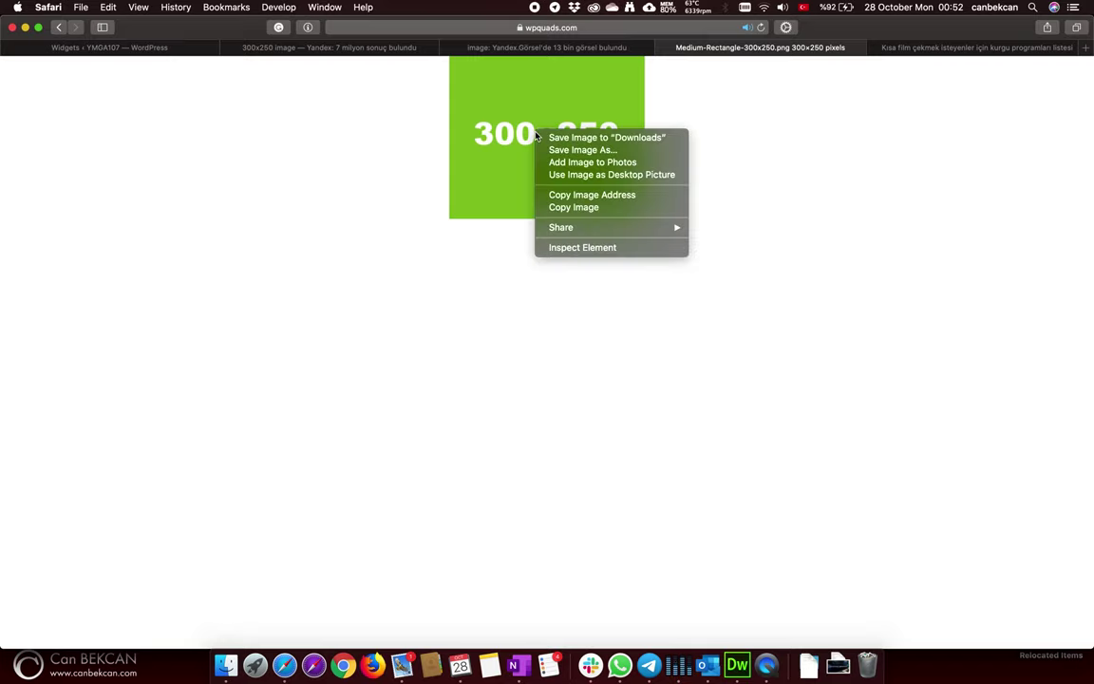
{"action": "left_click", "coordinate": [543, 138]}
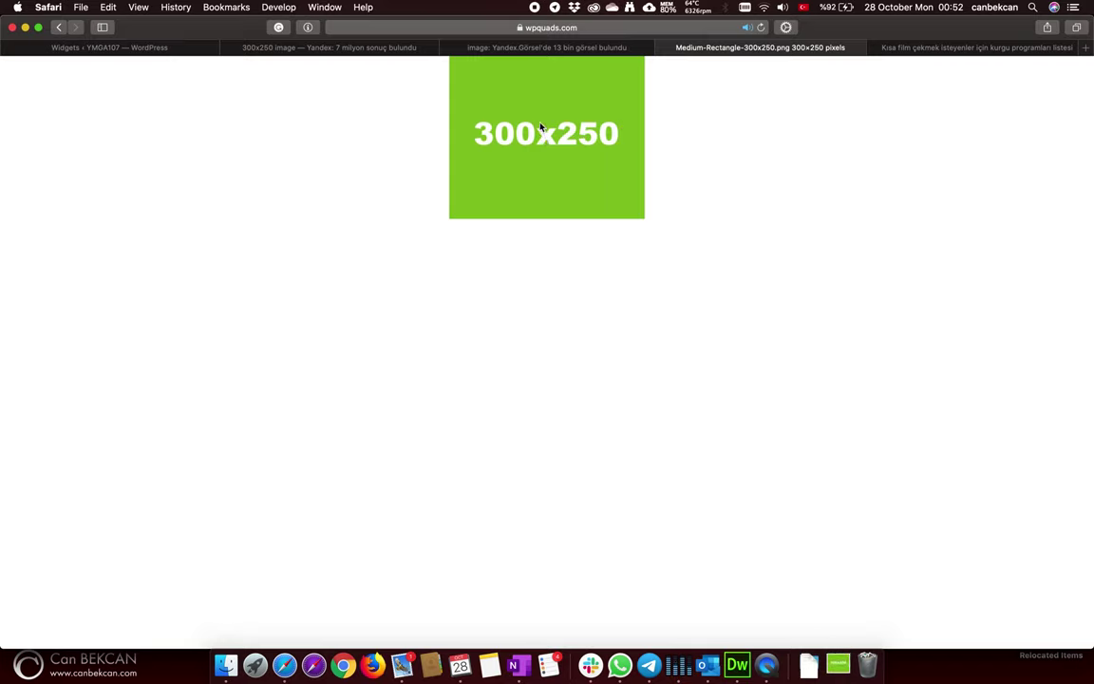
{"action": "left_click", "coordinate": [134, 49]}
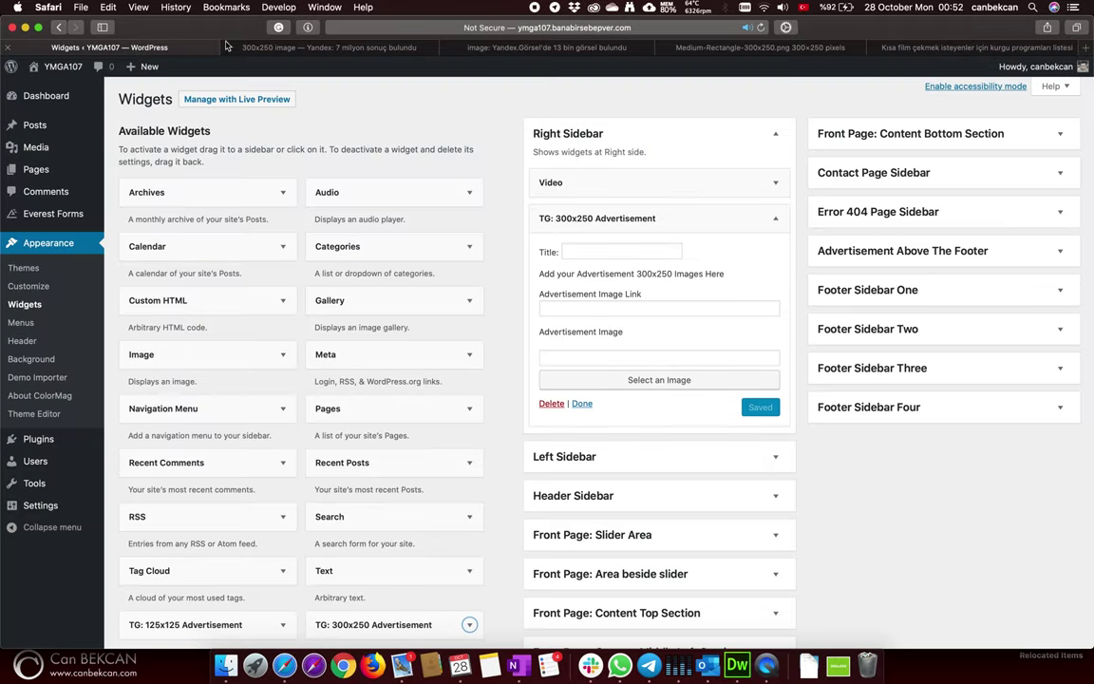
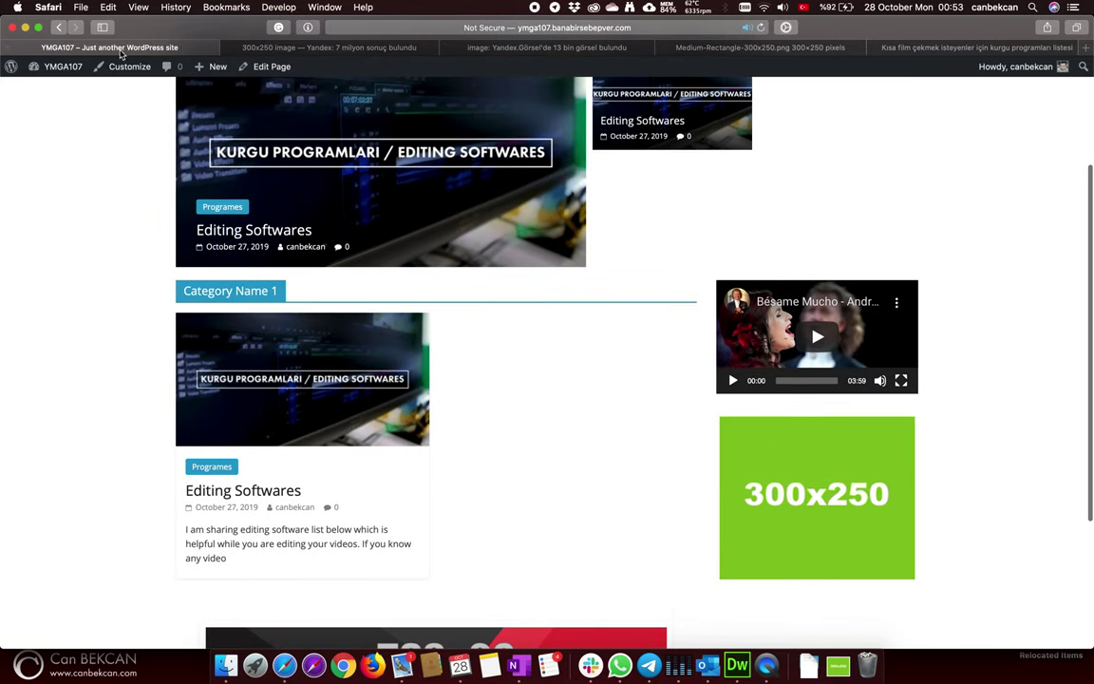
- From the site's front page, go back to the Widgets page and expand the Front Page: Content Top Section
{"action": "left_click", "coordinate": [60, 68]}
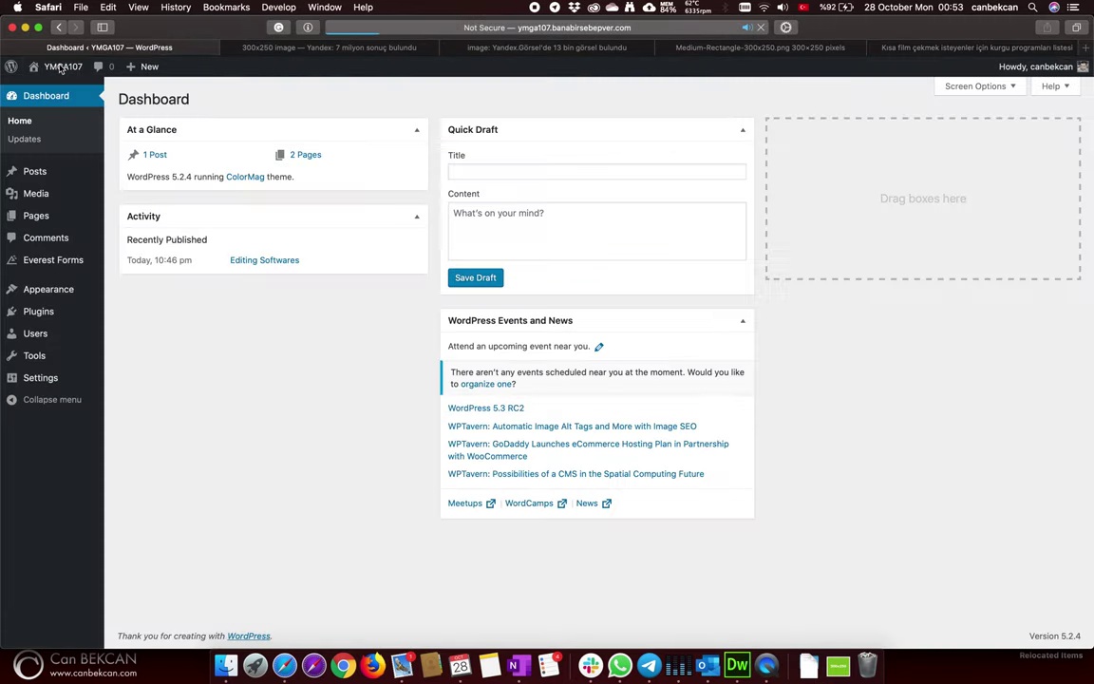
{"action": "mouse_move", "coordinate": [52, 287]}
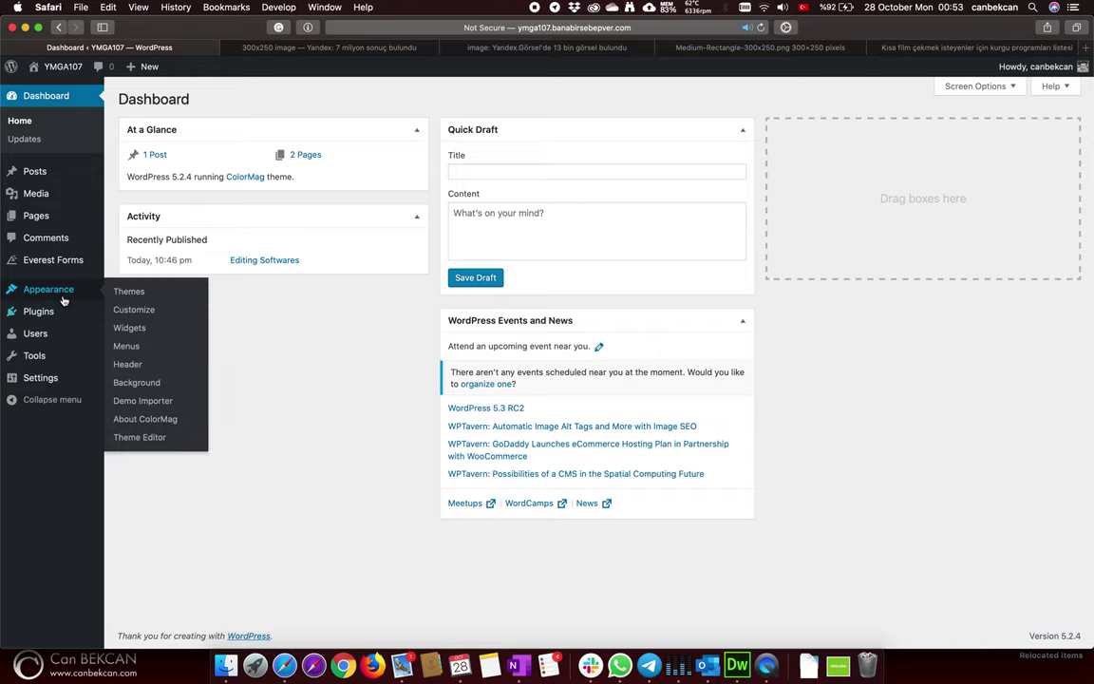
{"action": "left_click", "coordinate": [134, 330]}
{"action": "scroll", "coordinate": [416, 399], "scroll_direction": "down", "scroll_amount": 1}
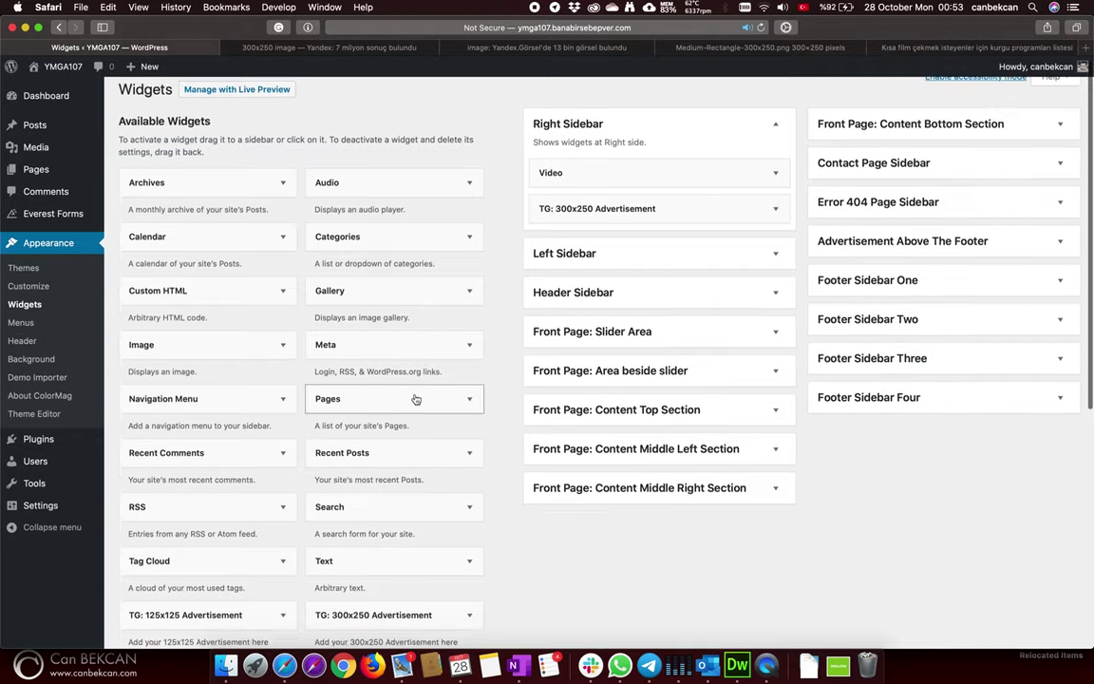
{"action": "scroll", "coordinate": [415, 399], "scroll_direction": "down", "scroll_amount": 2}
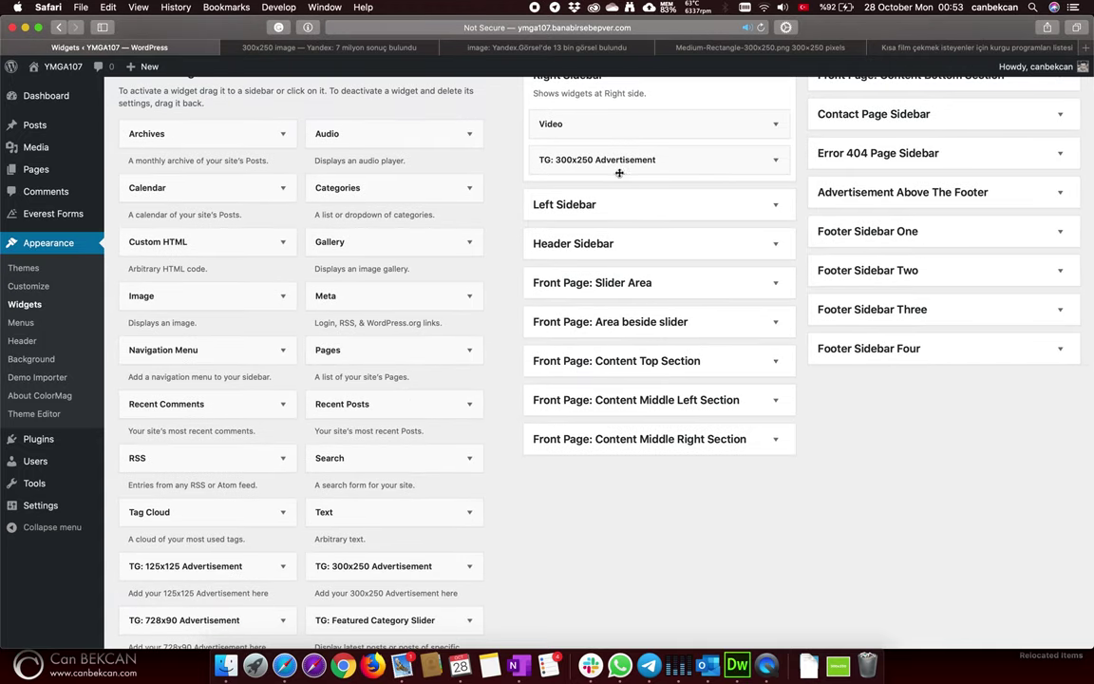
{"action": "scroll", "coordinate": [707, 362], "scroll_direction": "down", "scroll_amount": 1}
{"action": "left_click", "coordinate": [710, 352]}
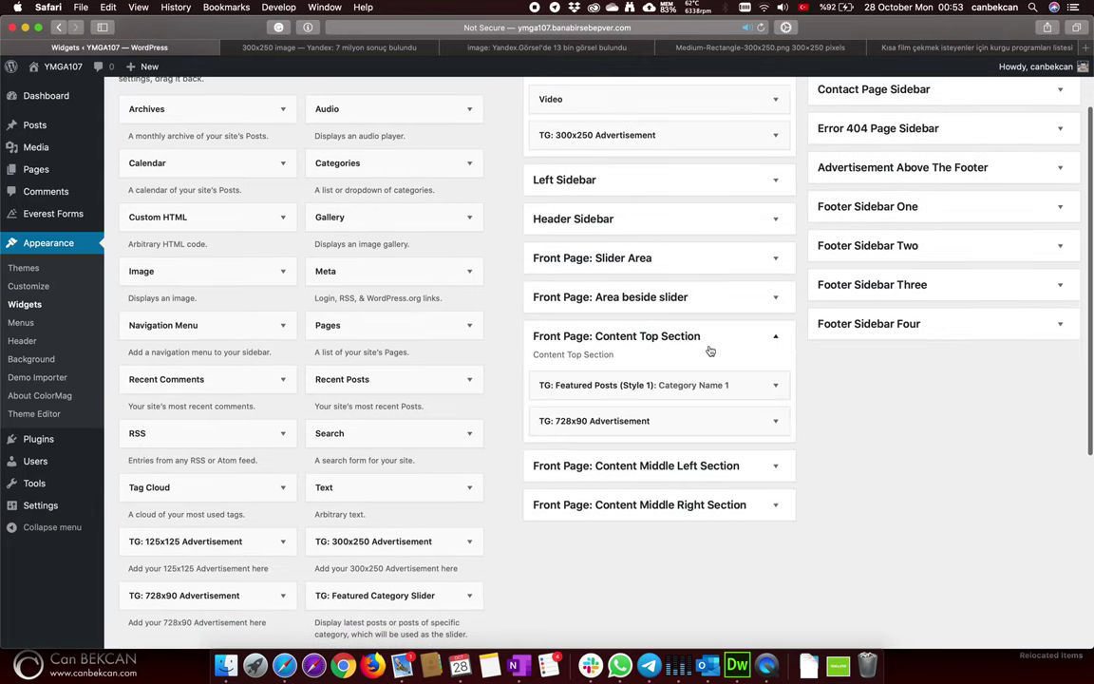
- Add a TG: Featured Posts (Style 2) widget to the Front Page: Content Top Section
{"action": "scroll", "coordinate": [535, 411], "scroll_direction": "down", "scroll_amount": 4}
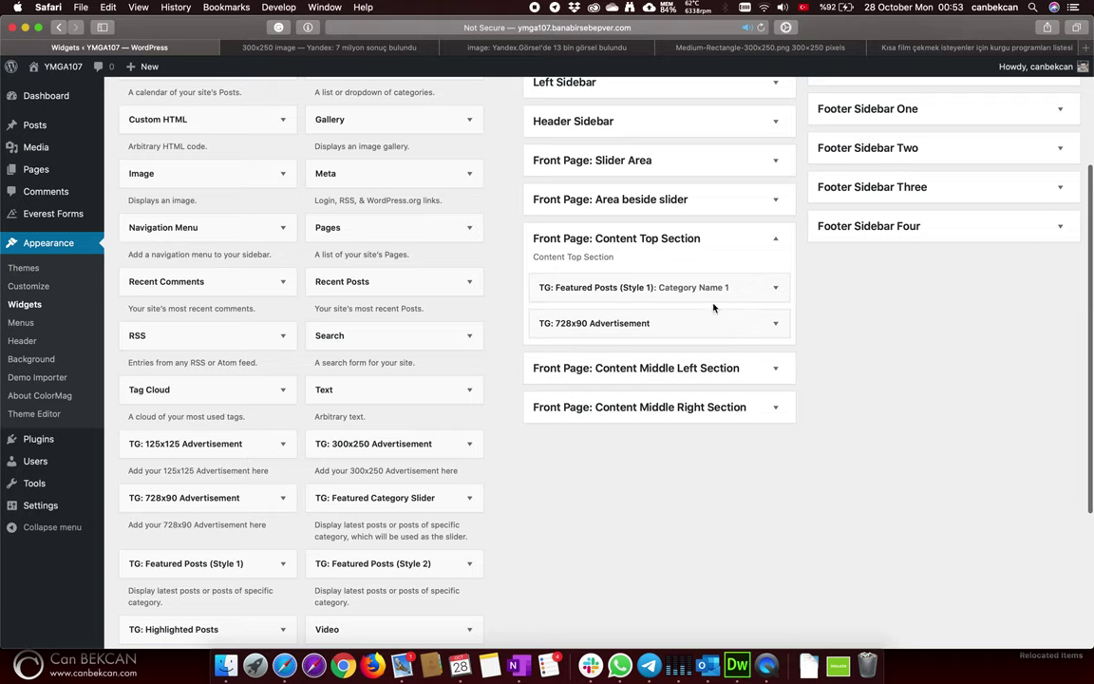
{"action": "scroll", "coordinate": [556, 466], "scroll_direction": "down", "scroll_amount": 1}
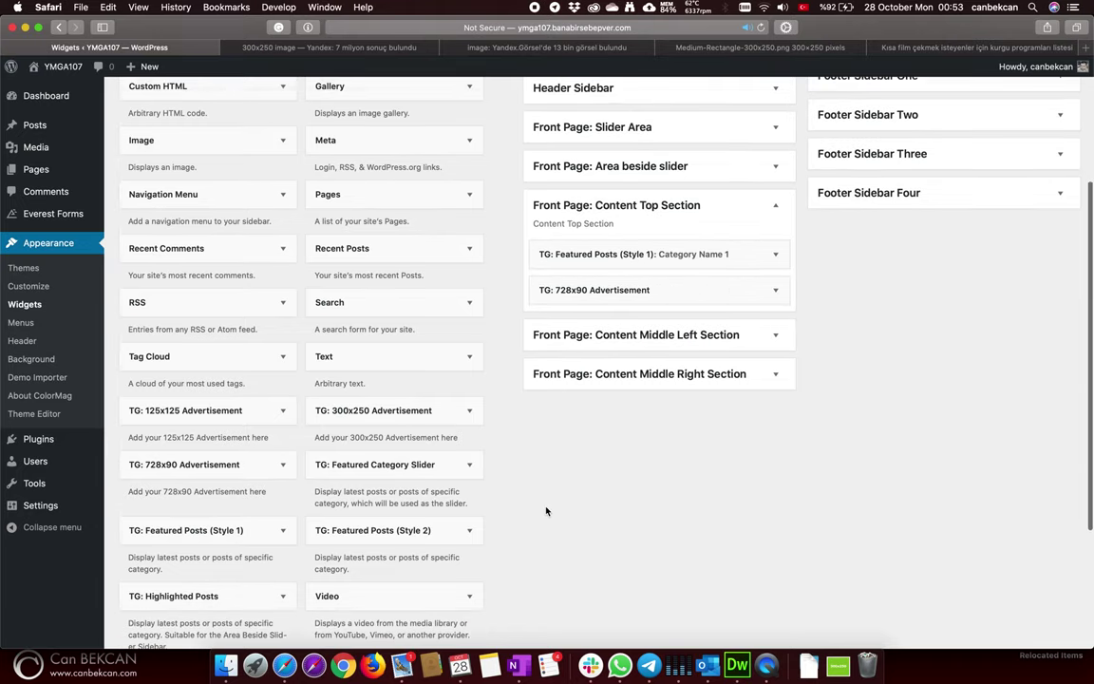
{"action": "scroll", "coordinate": [546, 511], "scroll_direction": "down", "scroll_amount": 4}
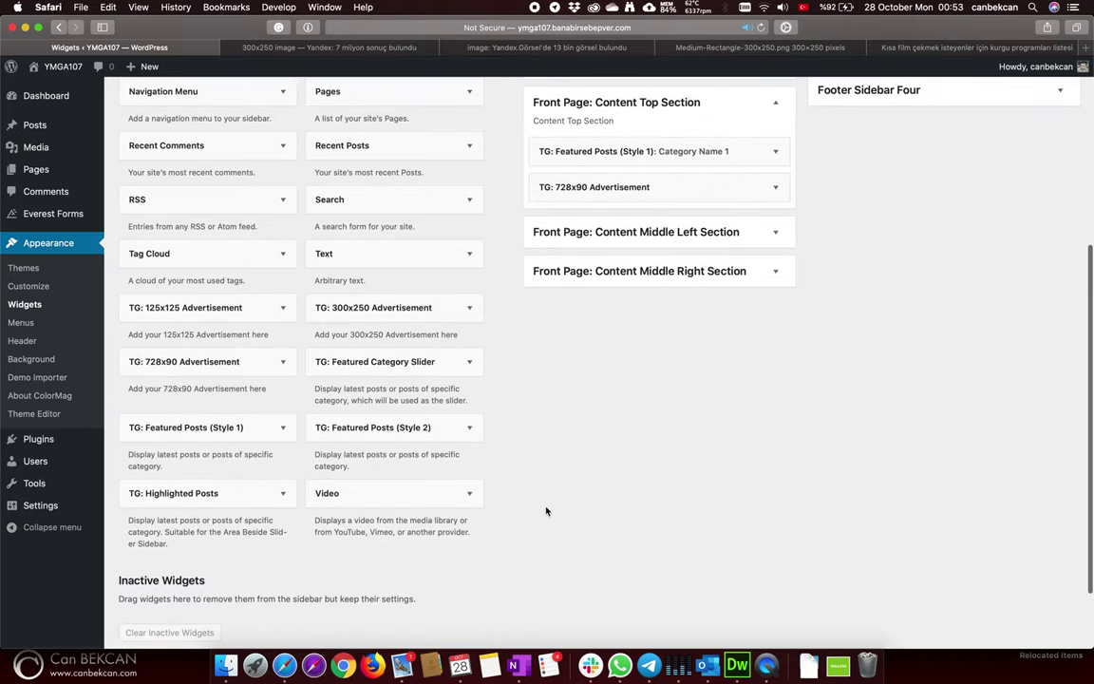
{"action": "left_click", "coordinate": [465, 430]}
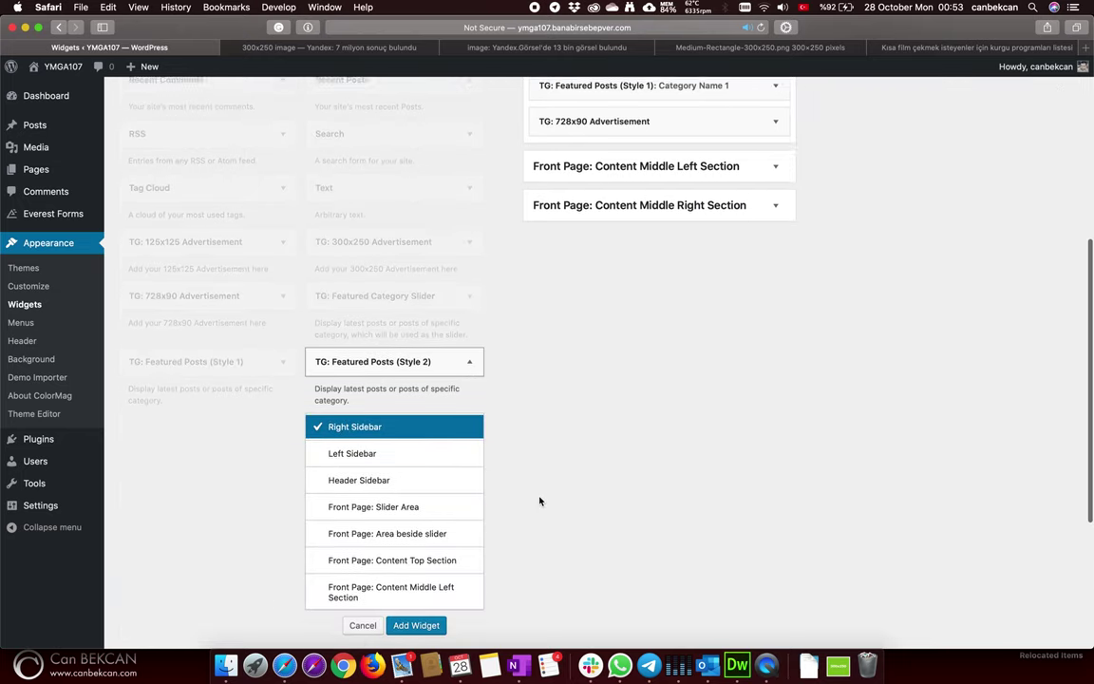
{"action": "left_click", "coordinate": [442, 528]}
{"action": "left_click", "coordinate": [416, 593]}
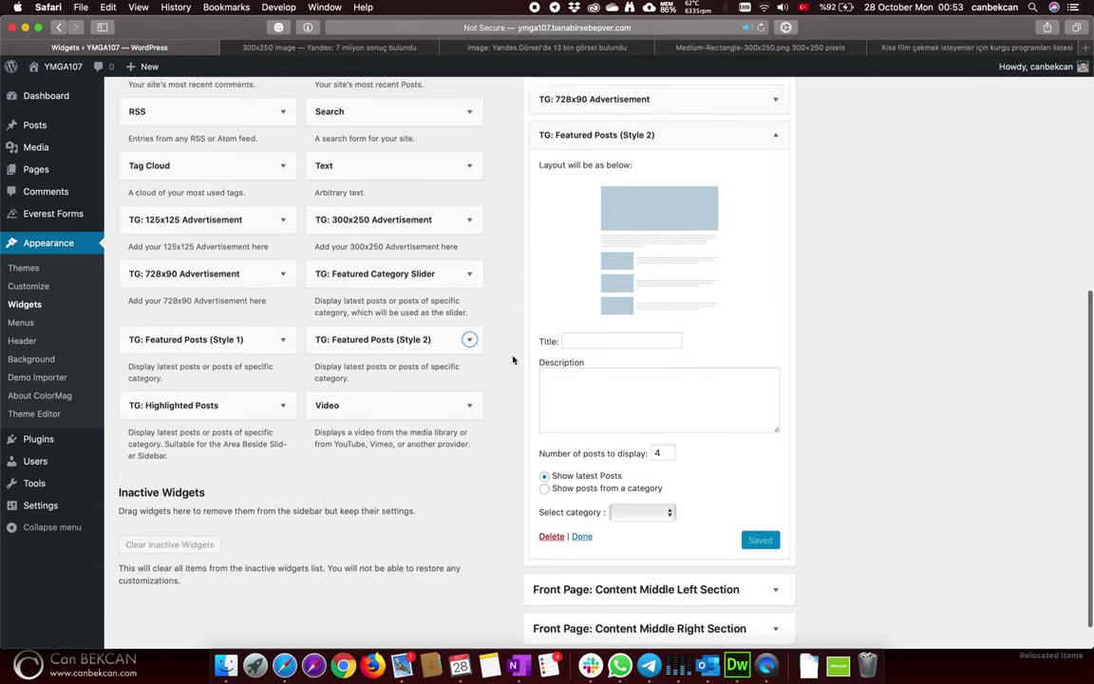
- Title the new TG: Featured Posts (Style 2) widget "Category Name 2", keep it showing the latest posts, and save it
{"action": "scroll", "coordinate": [513, 359], "scroll_direction": "up", "scroll_amount": 3}
{"action": "scroll", "coordinate": [759, 332], "scroll_direction": "down", "scroll_amount": 2}
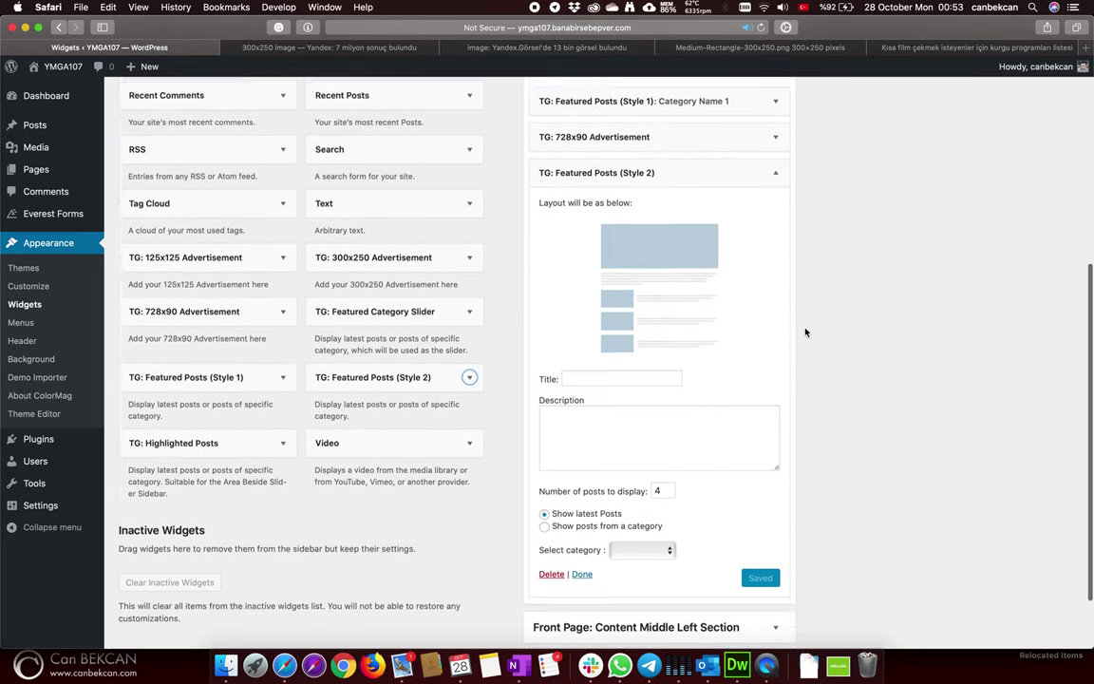
{"action": "scroll", "coordinate": [806, 332], "scroll_direction": "up", "scroll_amount": 3}
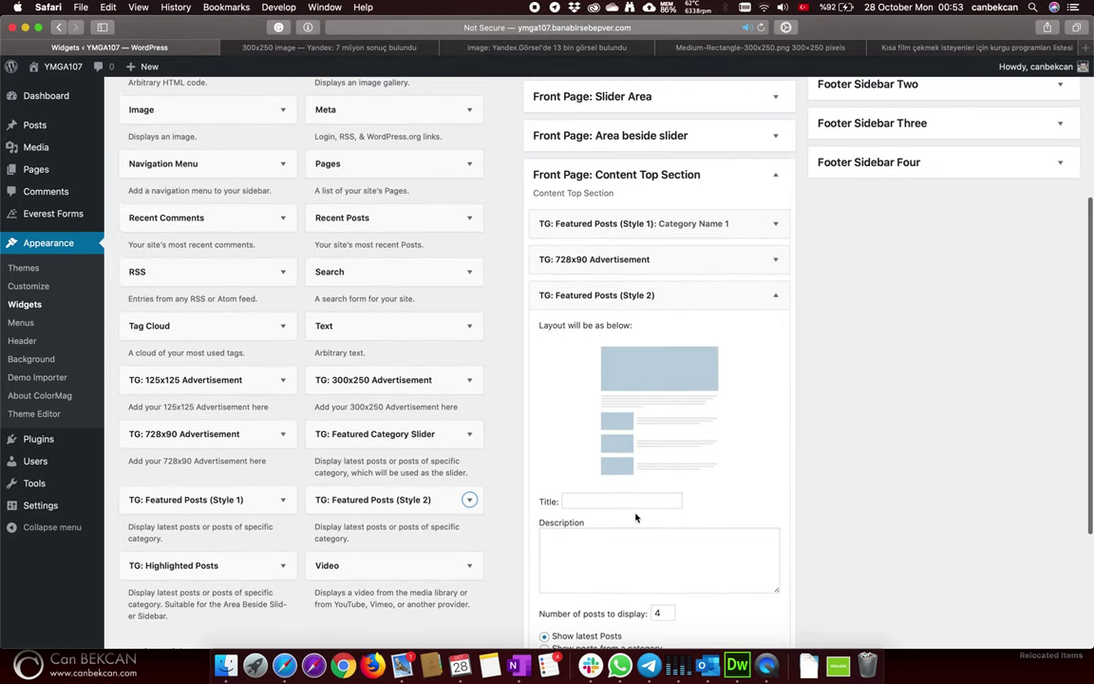
{"action": "left_click", "coordinate": [630, 500]}
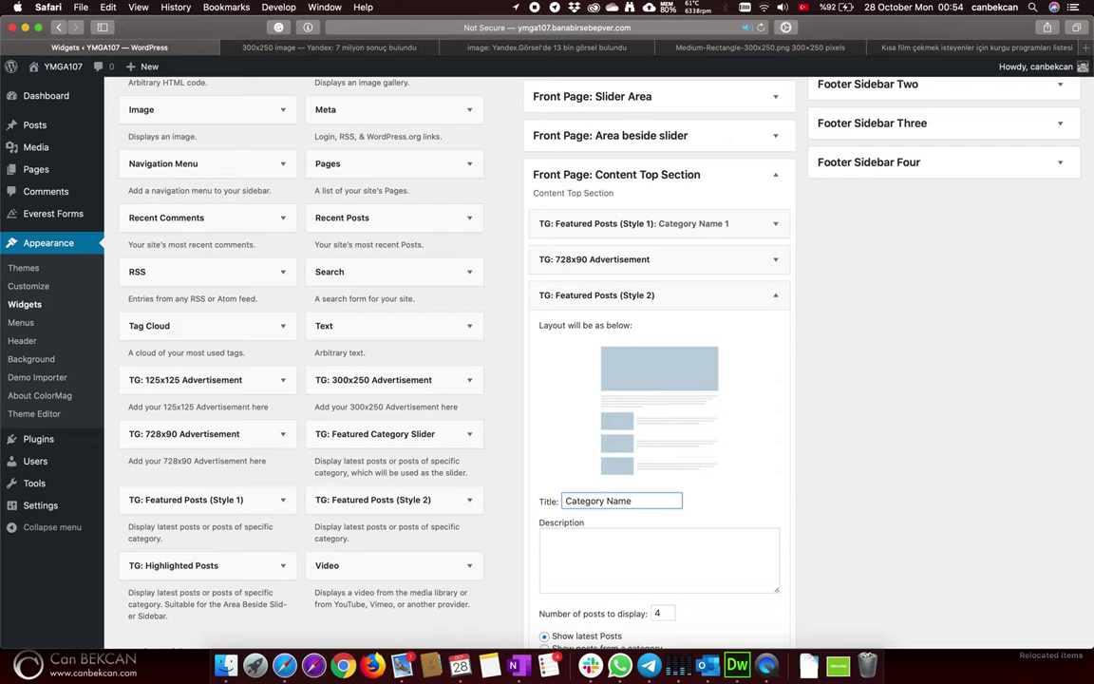
{"action": "left_click", "coordinate": [772, 295]}
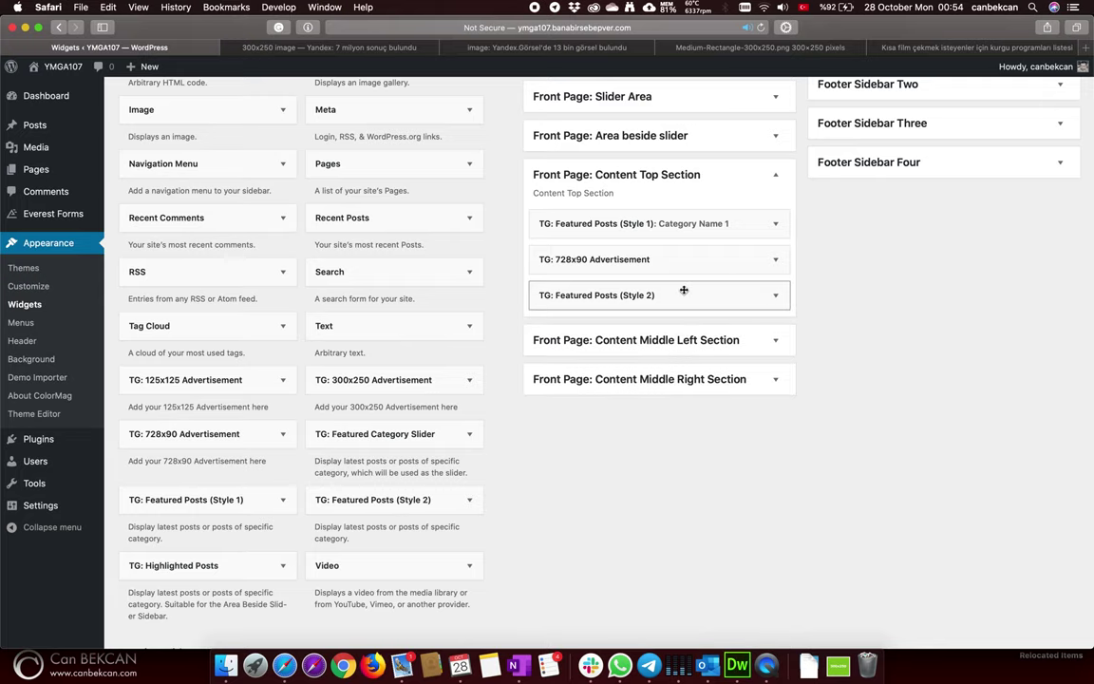
{"action": "left_click", "coordinate": [775, 295]}
{"action": "scroll", "coordinate": [817, 411], "scroll_direction": "down", "scroll_amount": 2}
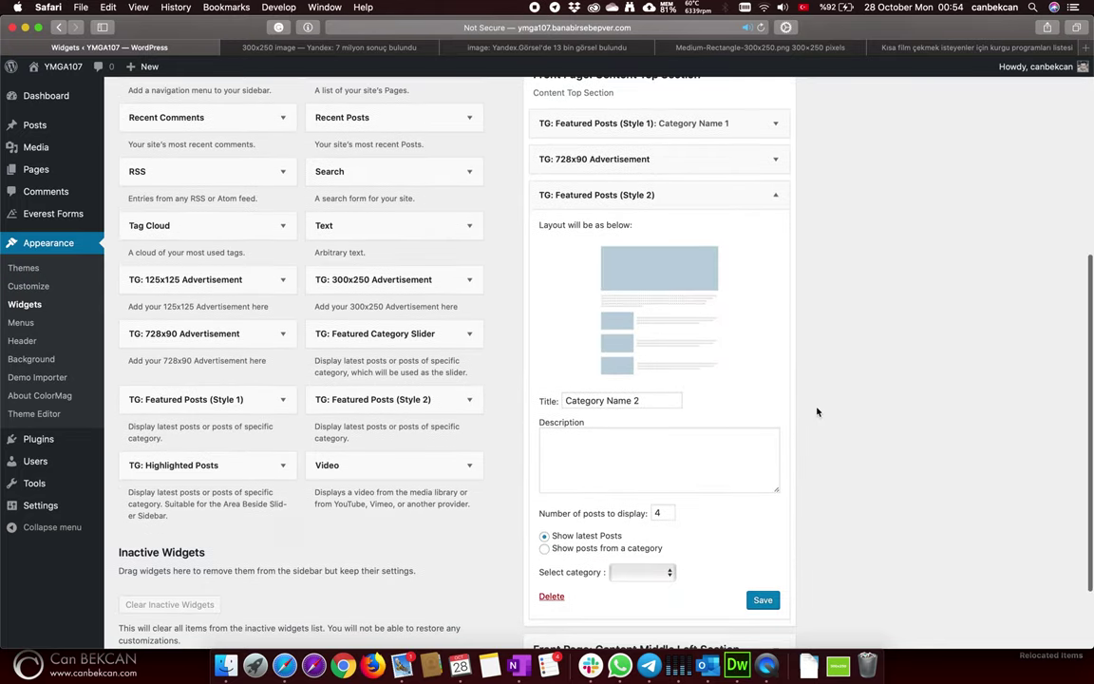
{"action": "left_click", "coordinate": [631, 573]}
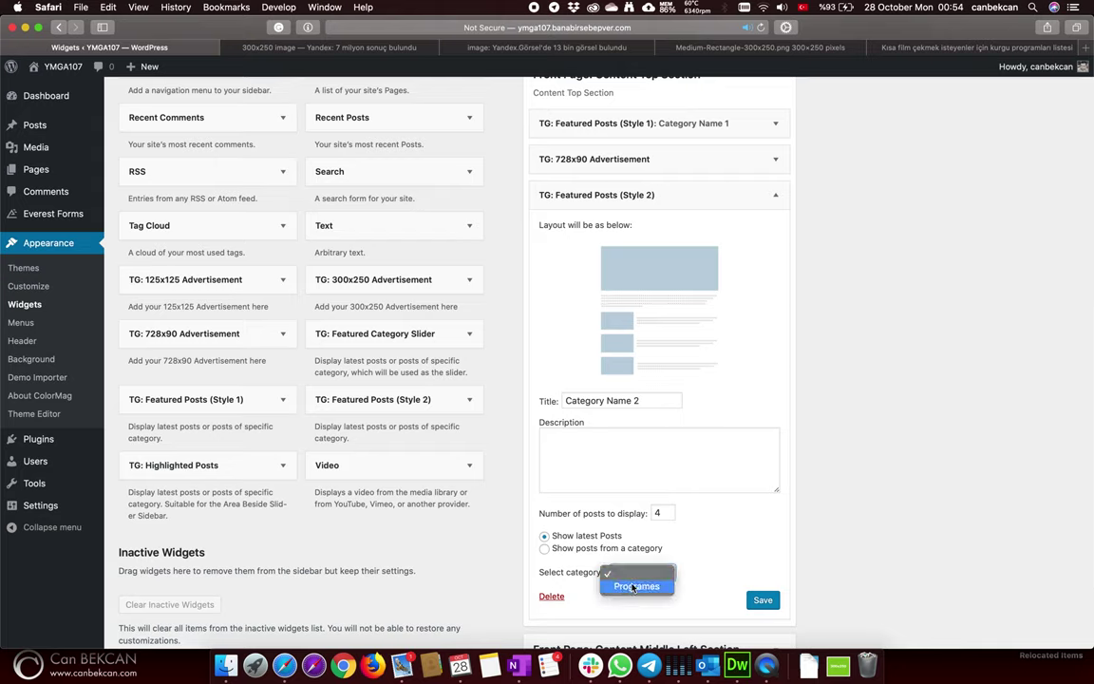
{"action": "left_click", "coordinate": [715, 525]}
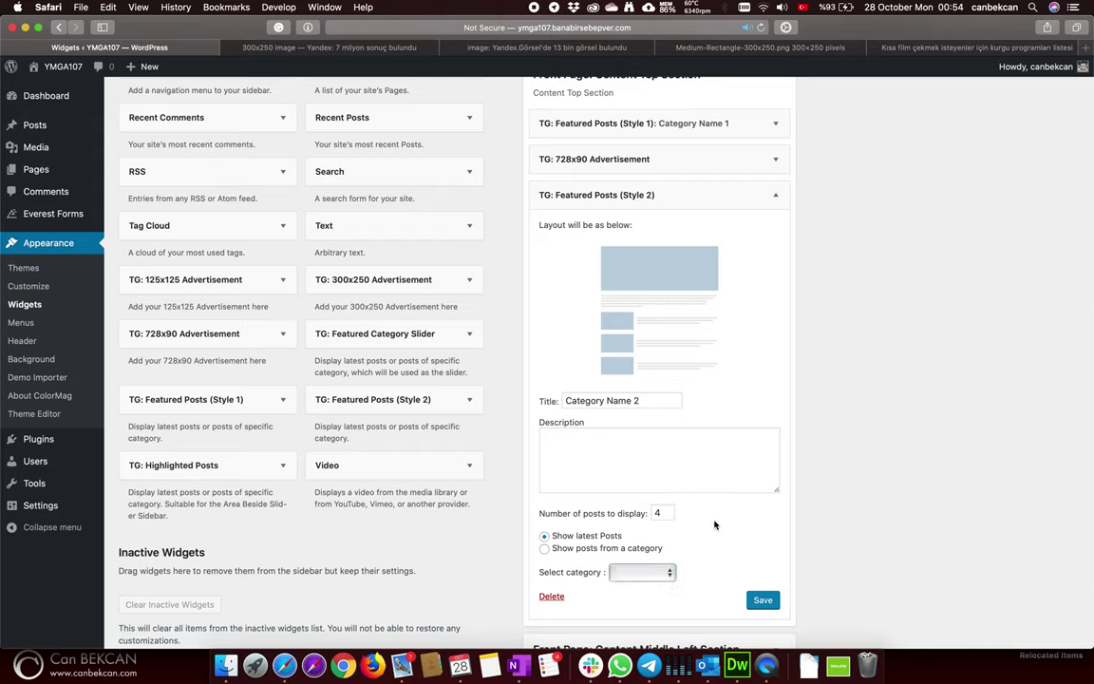
{"action": "left_click", "coordinate": [767, 600]}
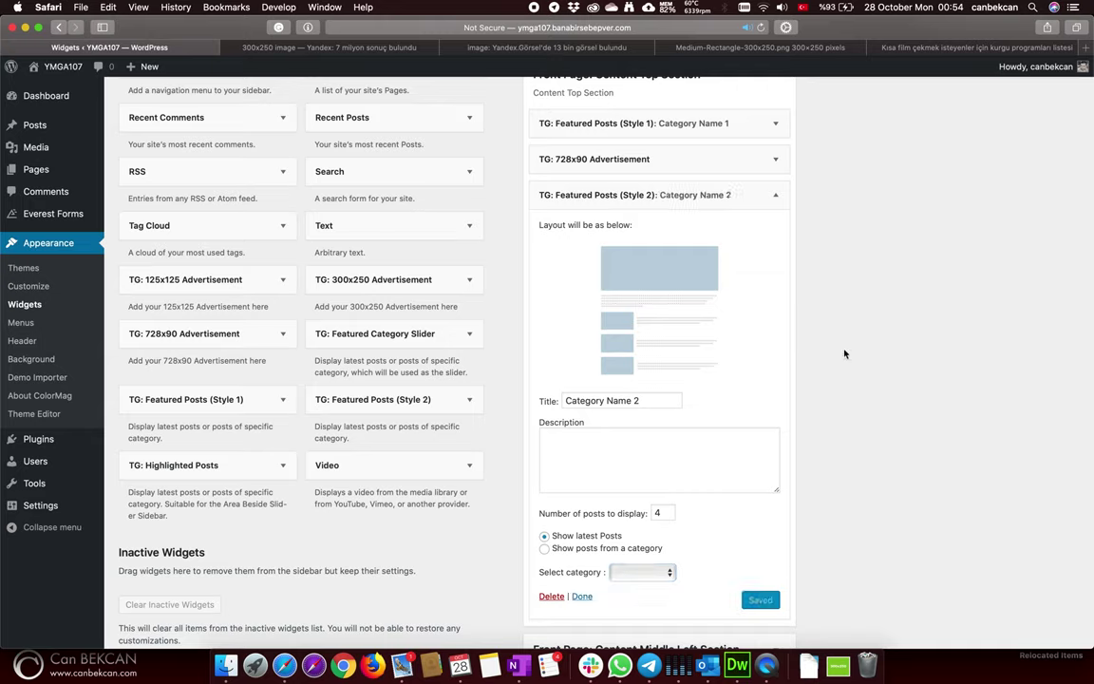
- Open the site's front page and check how the Category Name 2 section is displayed beneath the 728x90 advertisement
{"action": "mouse_move", "coordinate": [55, 68]}
{"action": "left_click", "coordinate": [55, 69]}
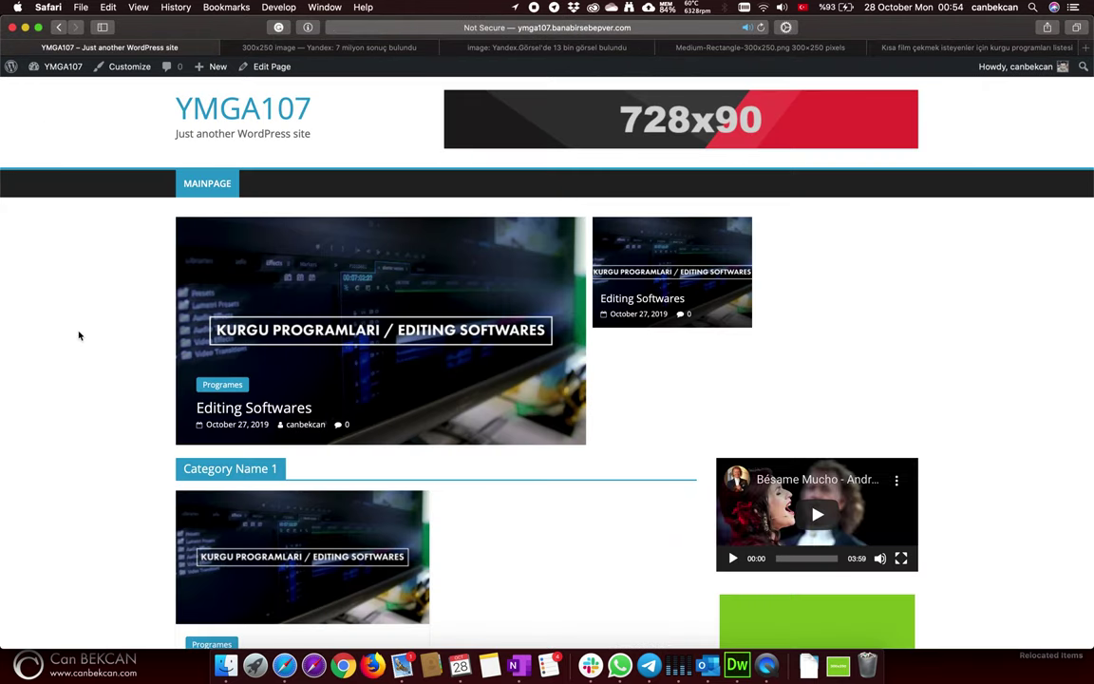
{"action": "scroll", "coordinate": [81, 342], "scroll_direction": "down", "scroll_amount": 3}
{"action": "scroll", "coordinate": [140, 482], "scroll_direction": "down", "scroll_amount": 10}
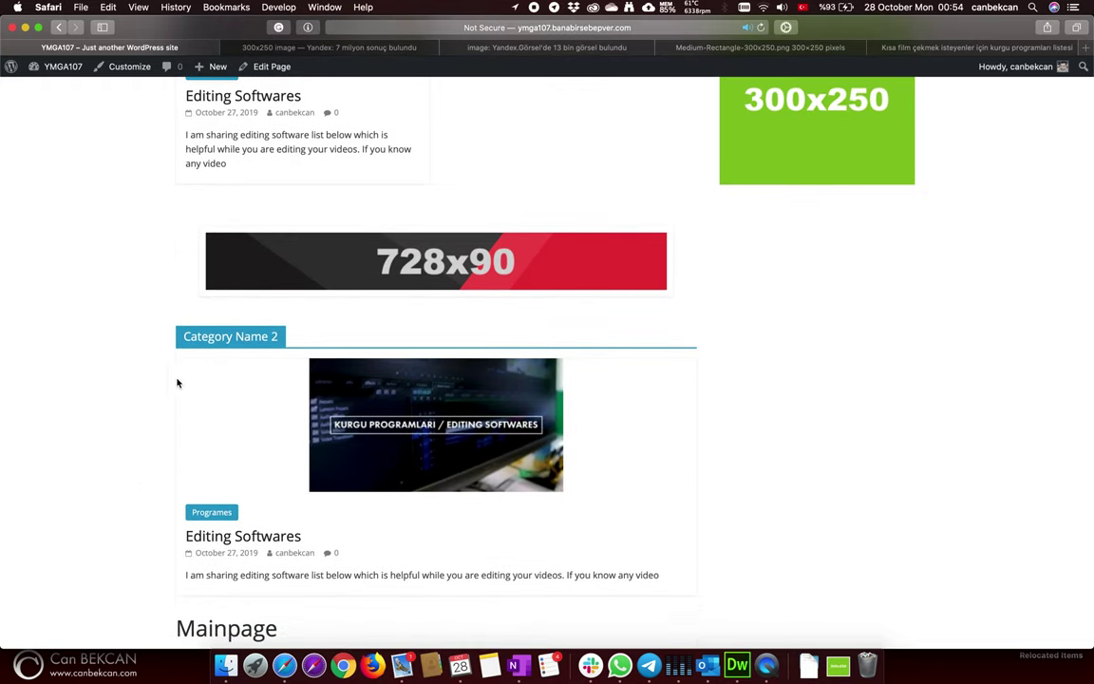
{"action": "scroll", "coordinate": [115, 347], "scroll_direction": "up", "scroll_amount": 15}
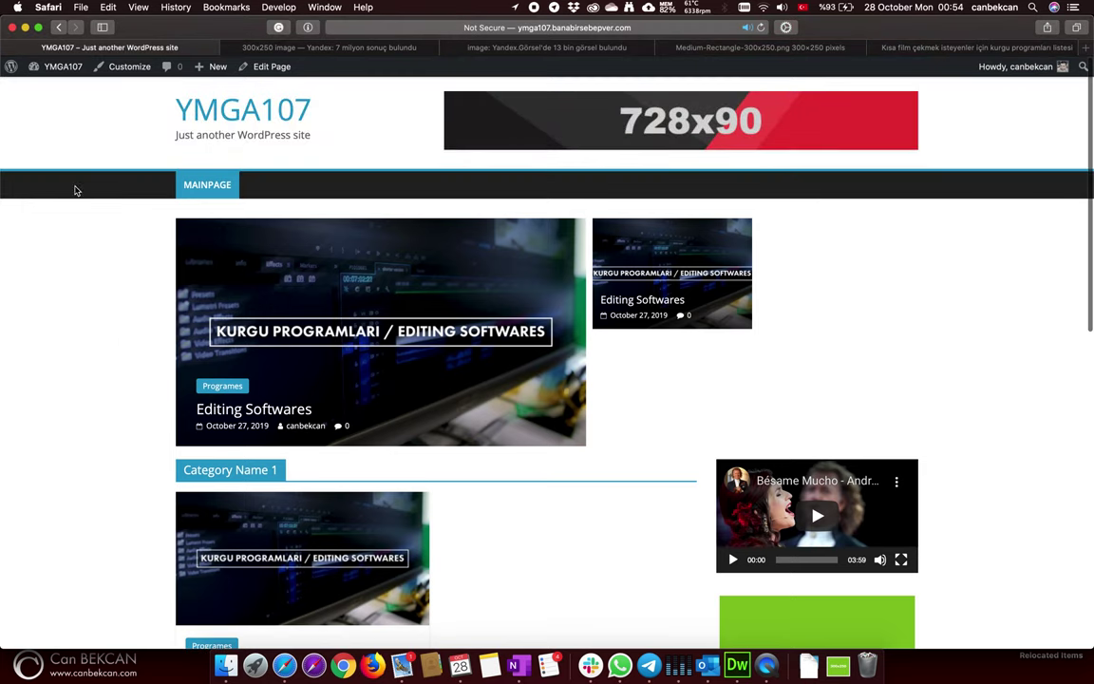
- Return to the Widgets page through the Dashboard and review the widgets in the Front Page: Content Top Section
{"action": "left_click", "coordinate": [61, 68]}
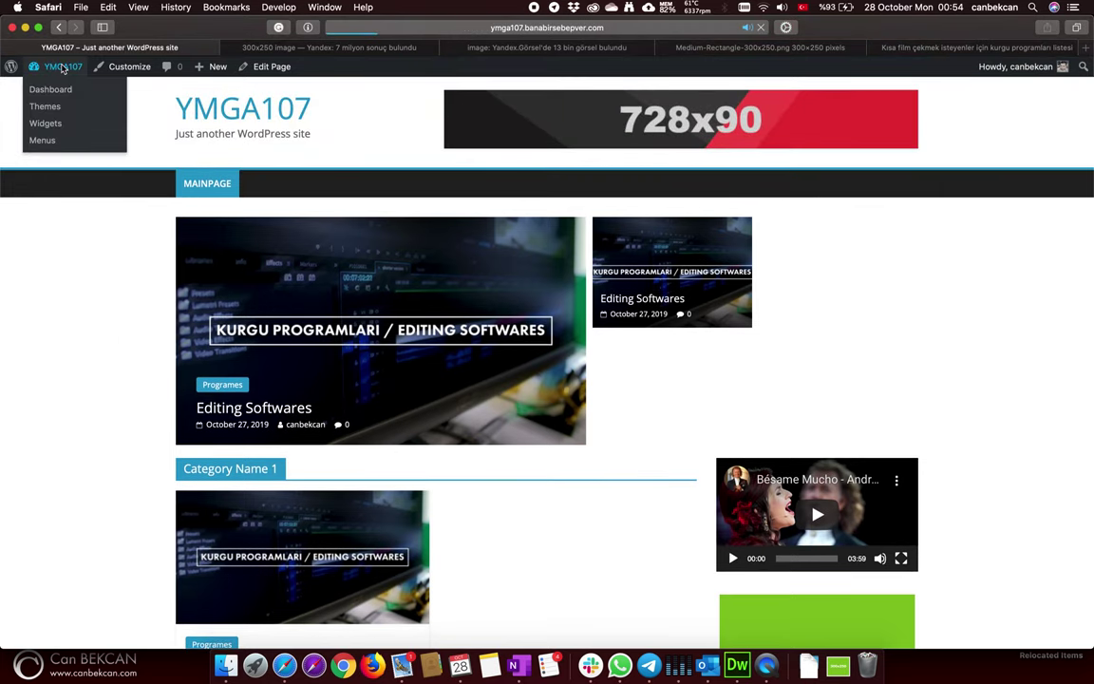
{"action": "mouse_move", "coordinate": [36, 171]}
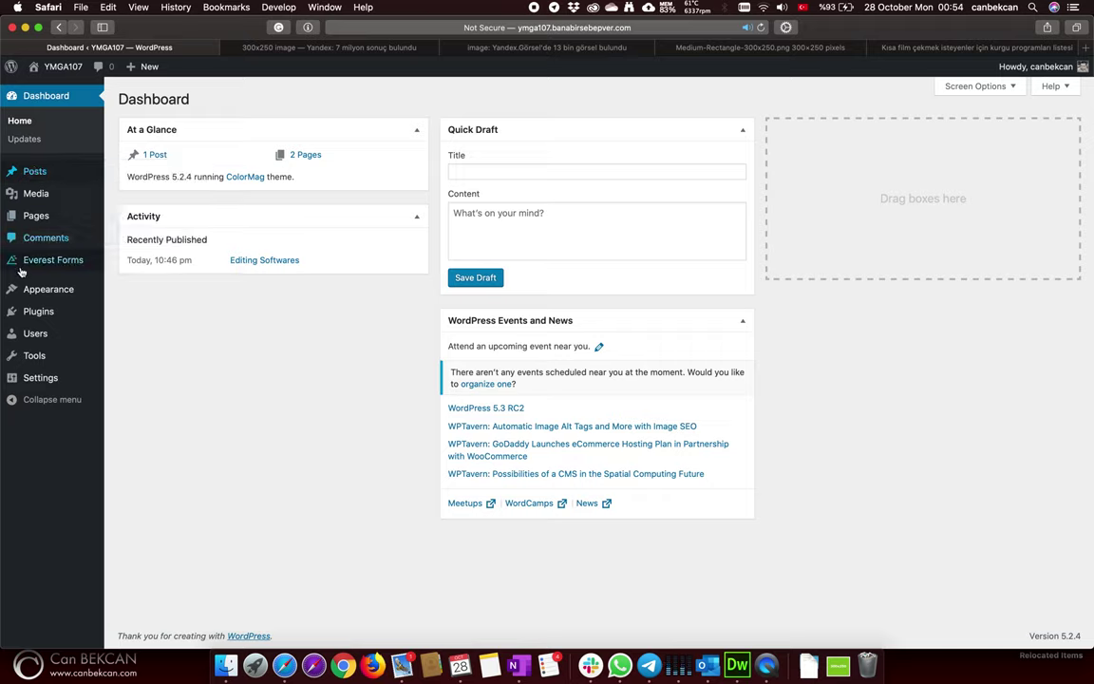
{"action": "mouse_move", "coordinate": [21, 301]}
{"action": "left_click", "coordinate": [135, 329]}
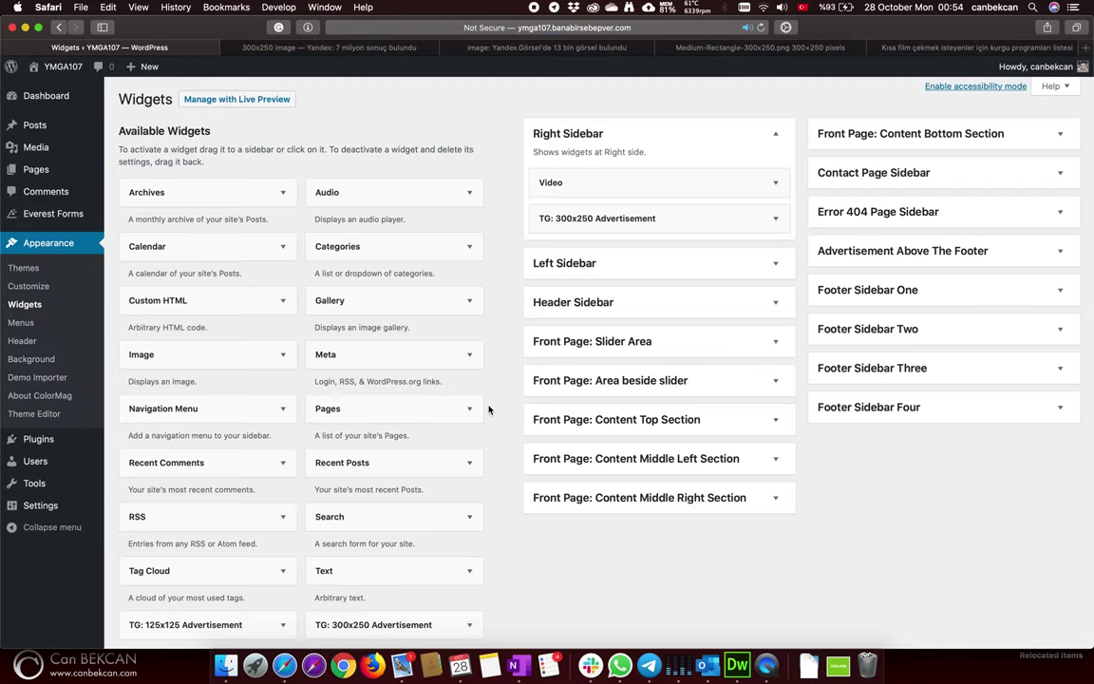
{"action": "scroll", "coordinate": [490, 409], "scroll_direction": "down", "scroll_amount": 1}
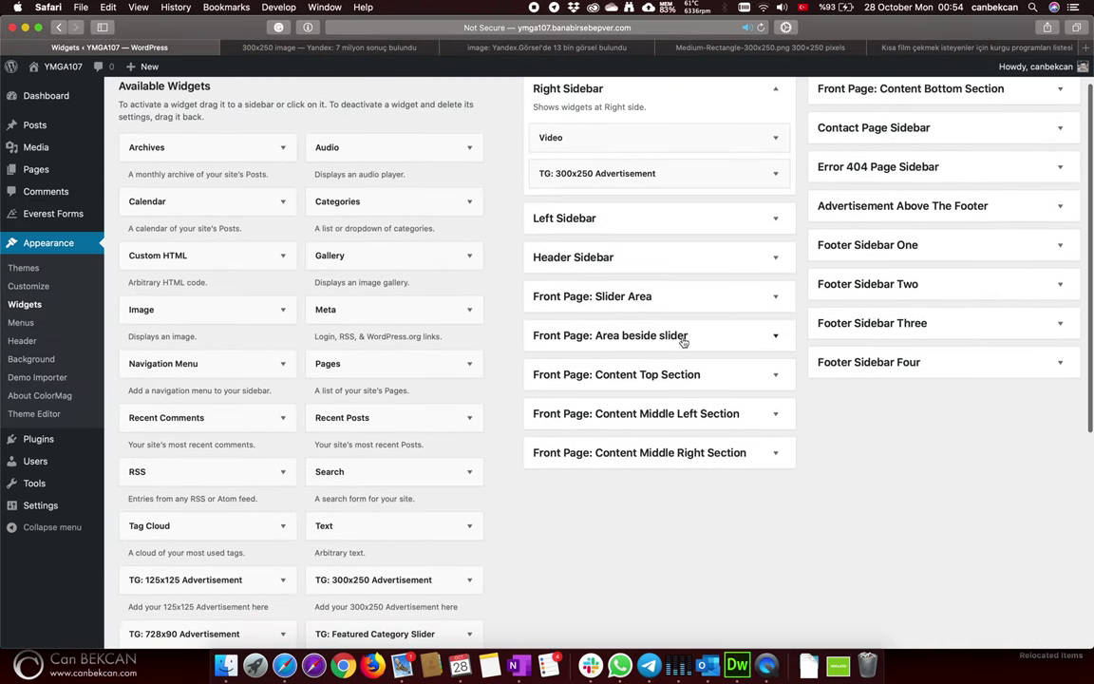
{"action": "left_click", "coordinate": [719, 374]}
{"action": "scroll", "coordinate": [724, 371], "scroll_direction": "down", "scroll_amount": 2}
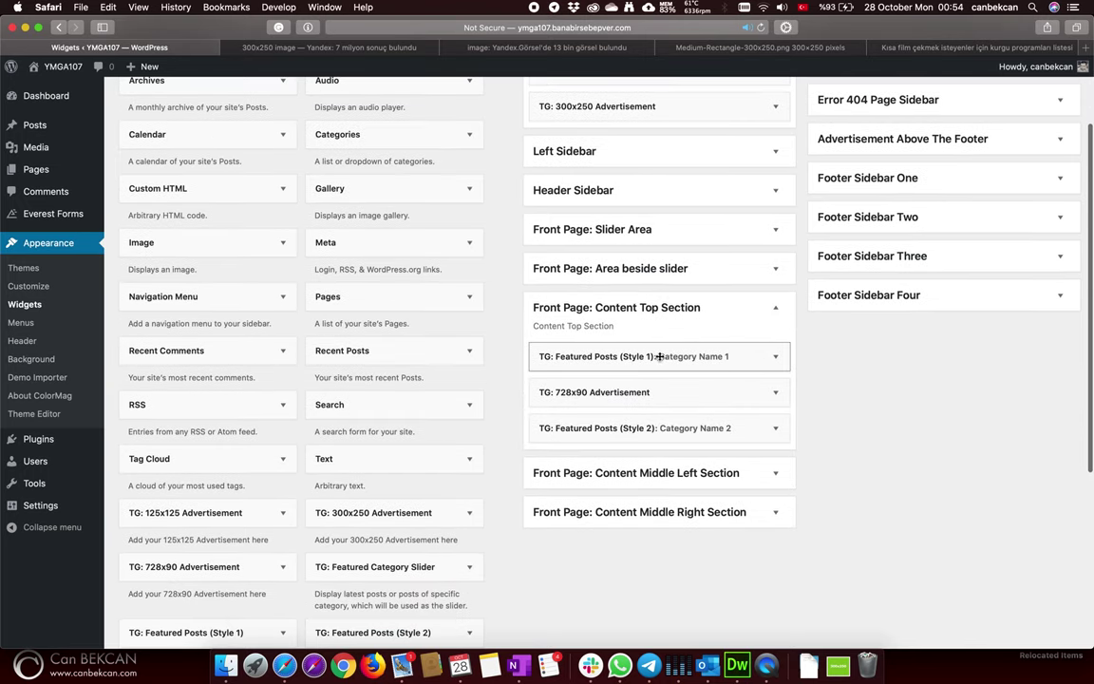
{"action": "left_click", "coordinate": [755, 306]}
{"action": "scroll", "coordinate": [907, 421], "scroll_direction": "up", "scroll_amount": 2}
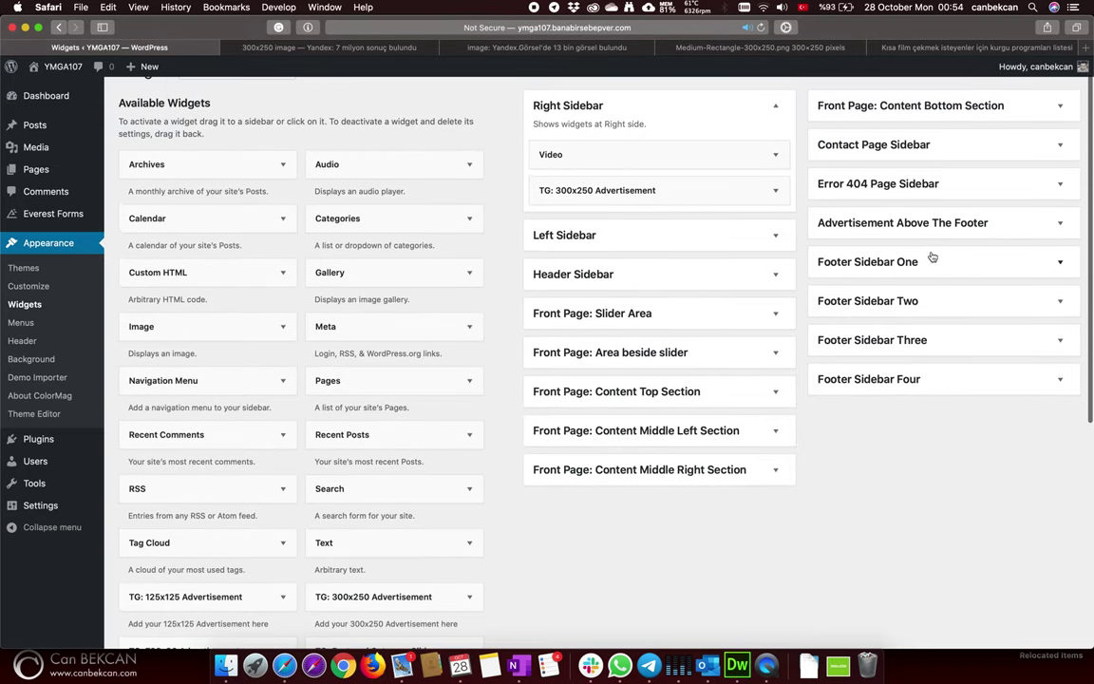
- Add a Custom HTML widget to Footer Sidebar Four
{"action": "left_click", "coordinate": [946, 389]}
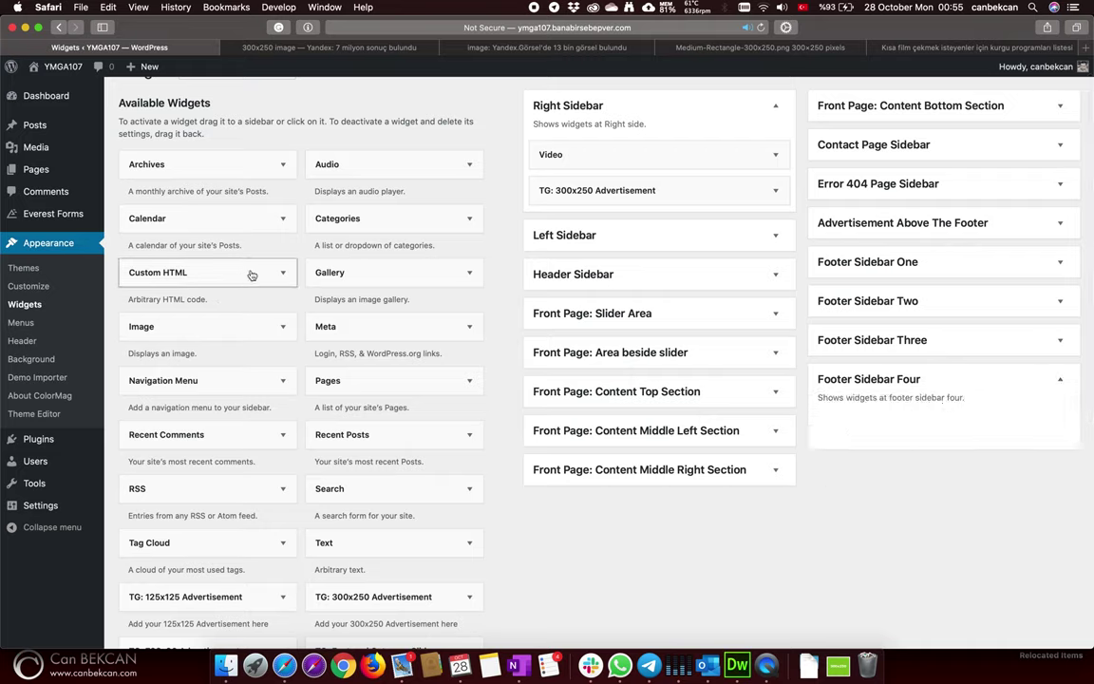
{"action": "left_click", "coordinate": [284, 276]}
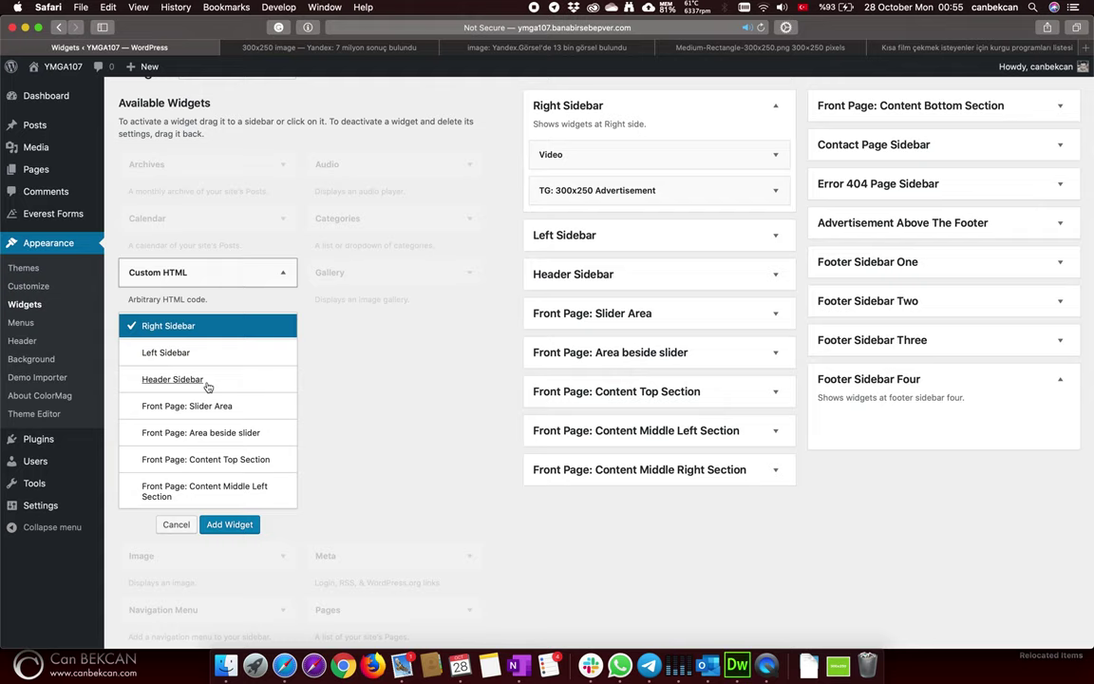
{"action": "scroll", "coordinate": [216, 416], "scroll_direction": "down", "scroll_amount": 1}
{"action": "scroll", "coordinate": [216, 416], "scroll_direction": "down", "scroll_amount": 5}
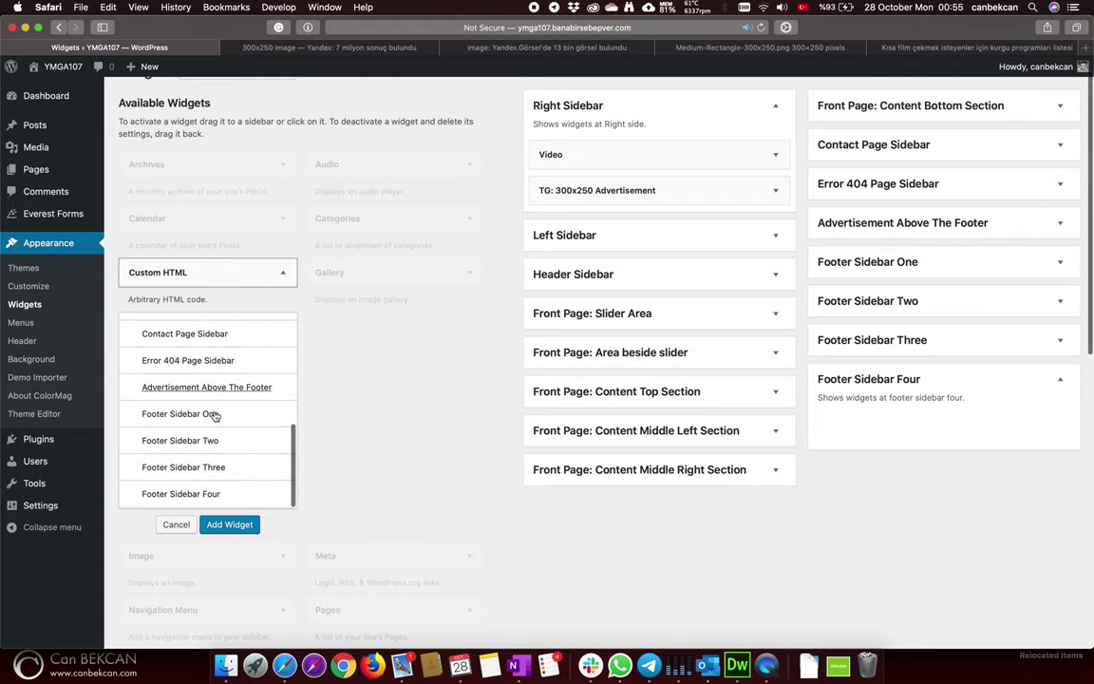
{"action": "left_click", "coordinate": [179, 495]}
{"action": "left_click", "coordinate": [230, 525]}
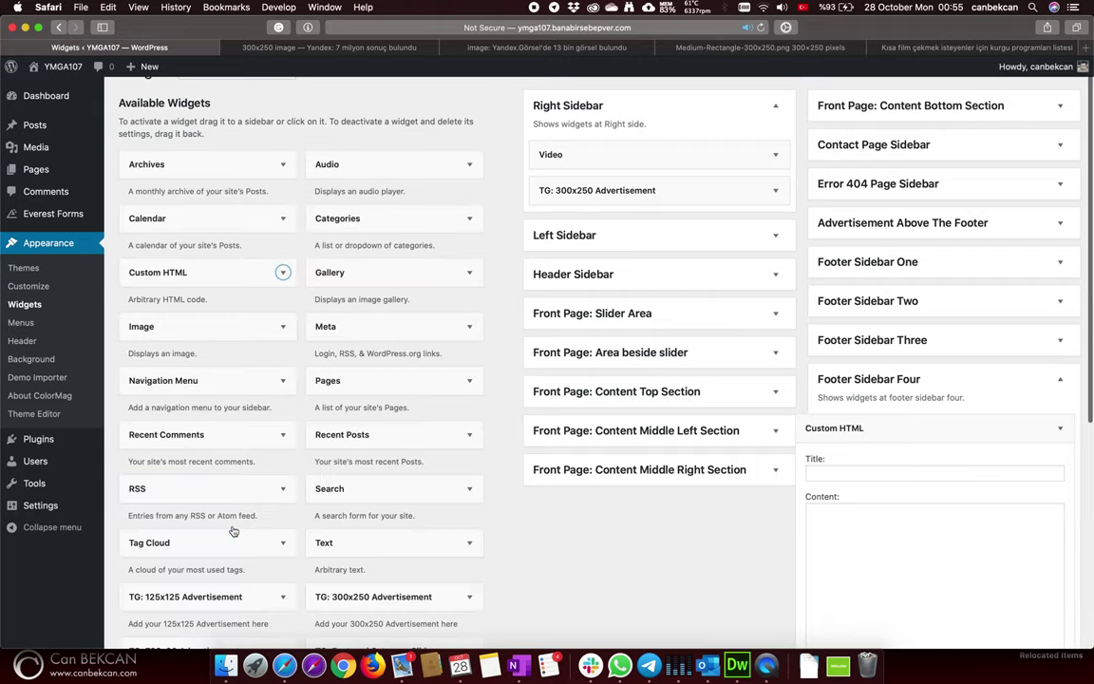
{"action": "scroll", "coordinate": [615, 562], "scroll_direction": "down", "scroll_amount": 2}
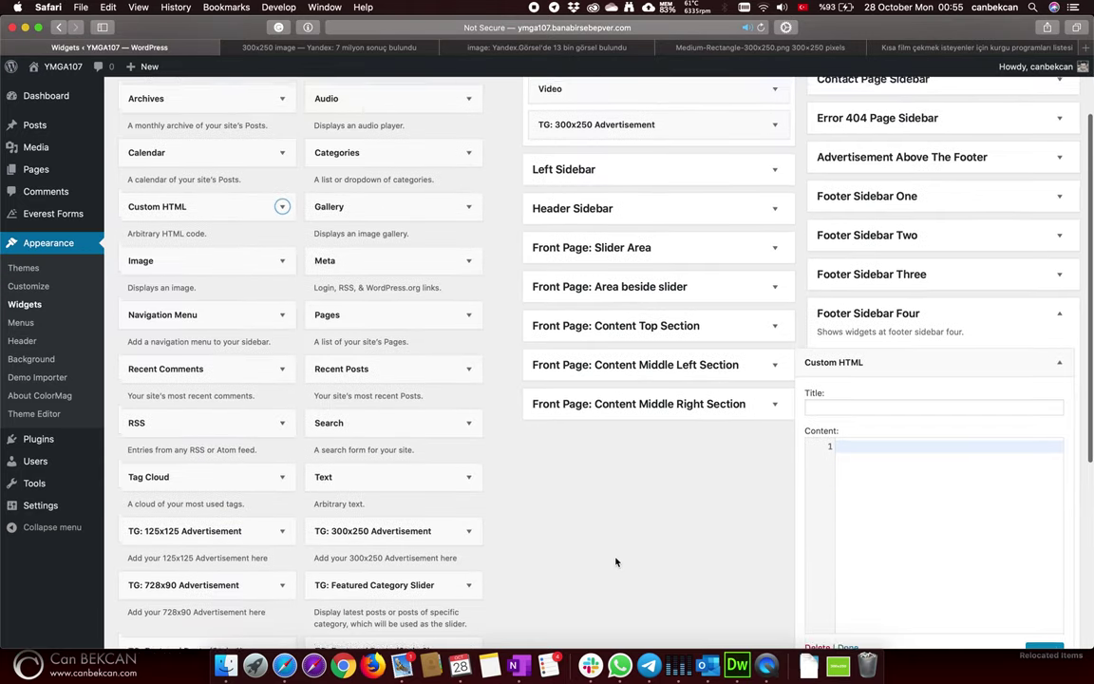
- Open maps.google.com.tr in a new browser tab and select the Faculty of Communication and Media Studies on the map
{"action": "key", "text": "super+t"}
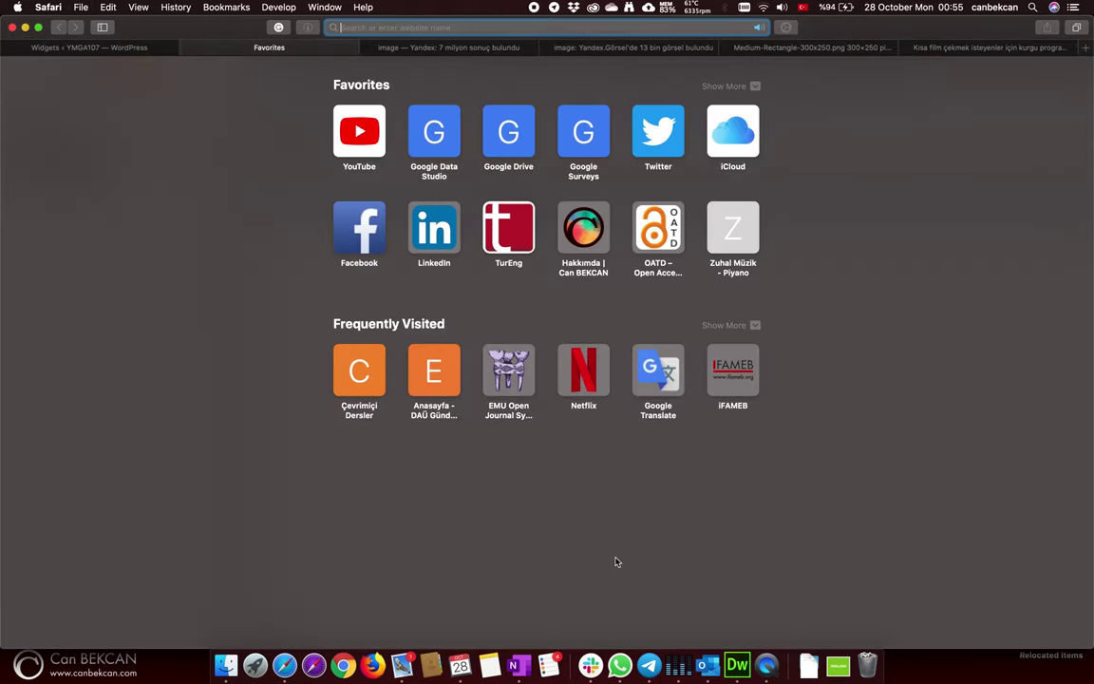
{"action": "type", "text": "maps.google.com.tr"}
{"action": "key", "text": "Return"}
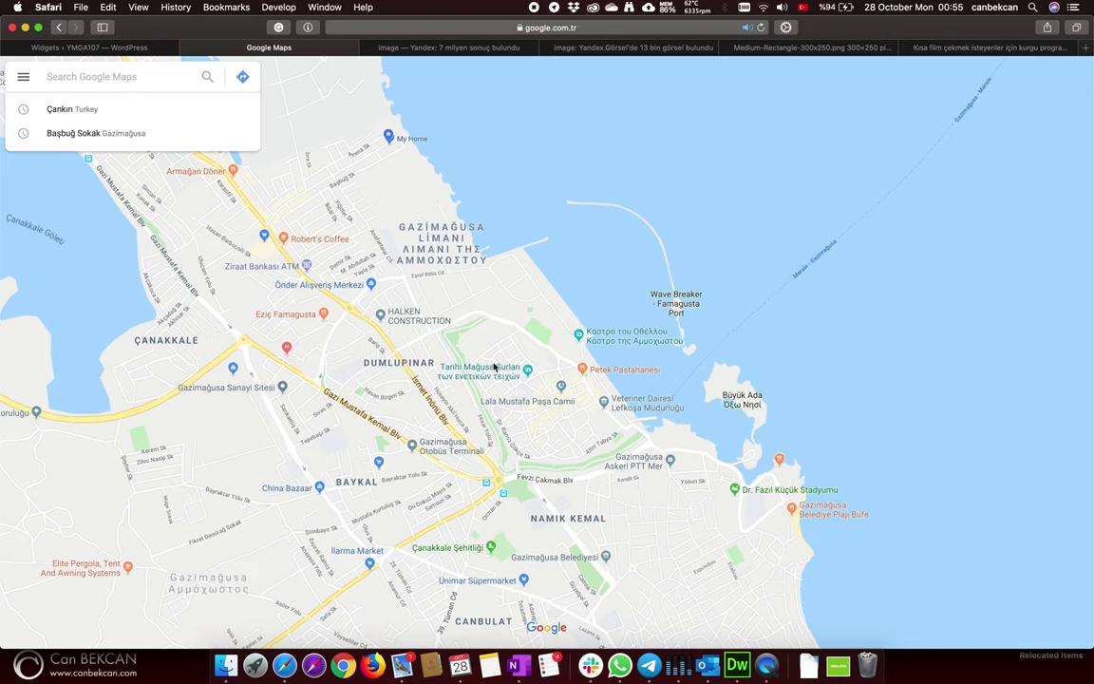
{"action": "scroll", "coordinate": [256, 198], "scroll_direction": "down", "scroll_amount": 3}
{"action": "scroll", "coordinate": [623, 390], "scroll_direction": "up", "scroll_amount": 3}
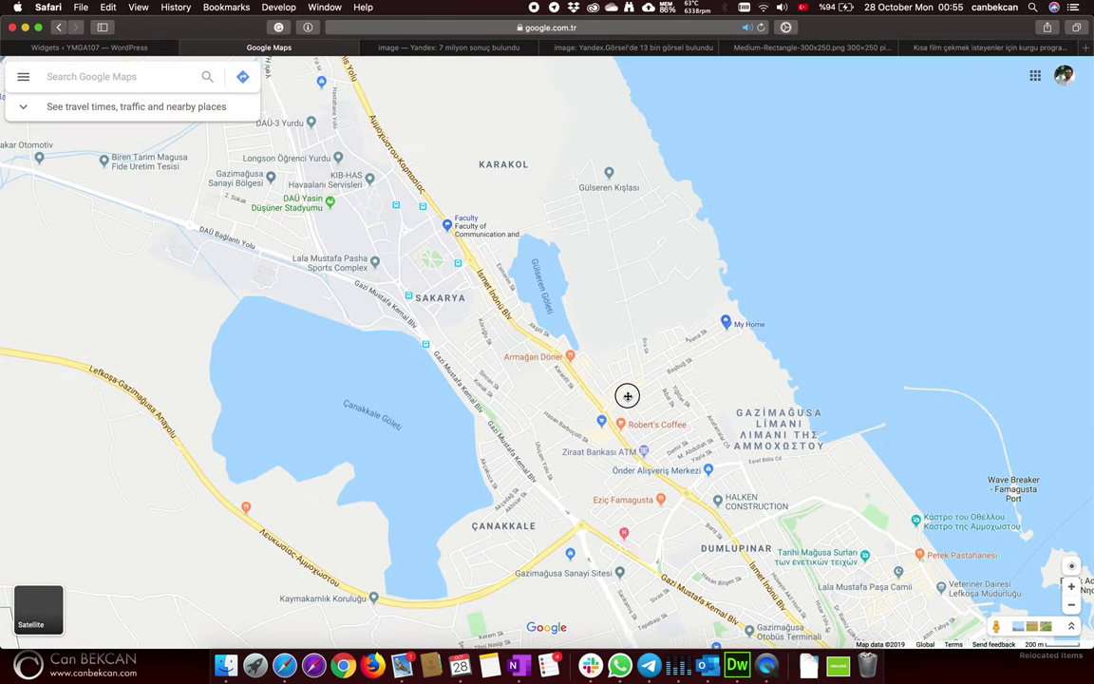
{"action": "left_click", "coordinate": [446, 229]}
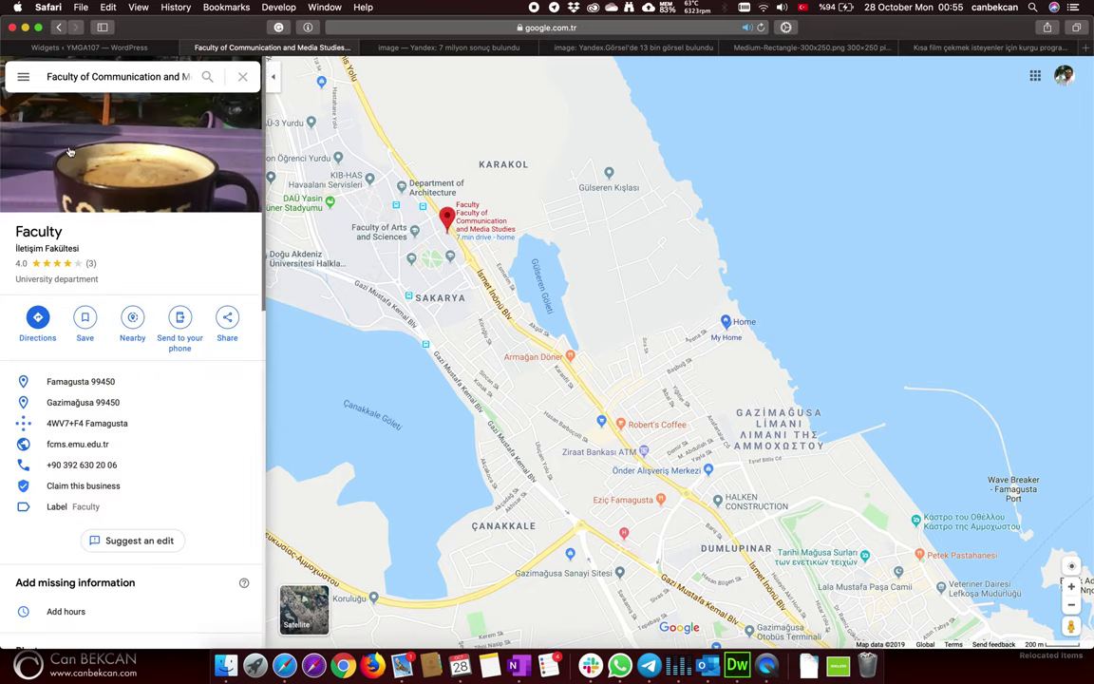
- Copy the medium-size embed HTML code for the faculty's map
{"action": "left_click", "coordinate": [24, 80]}
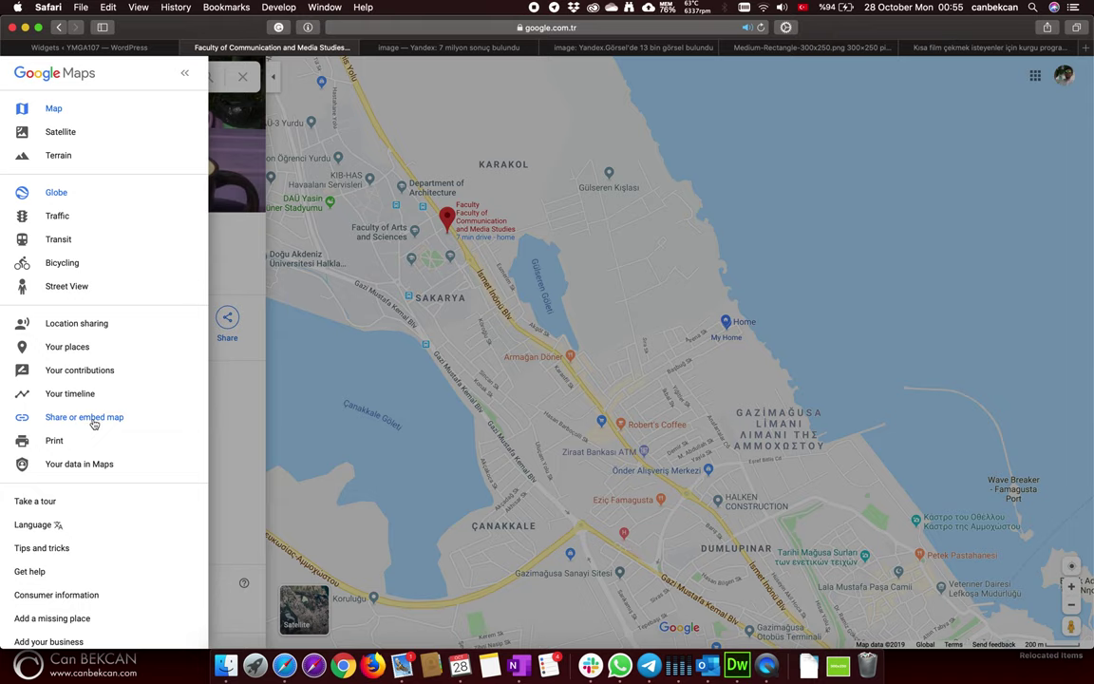
{"action": "key", "text": "Escape"}
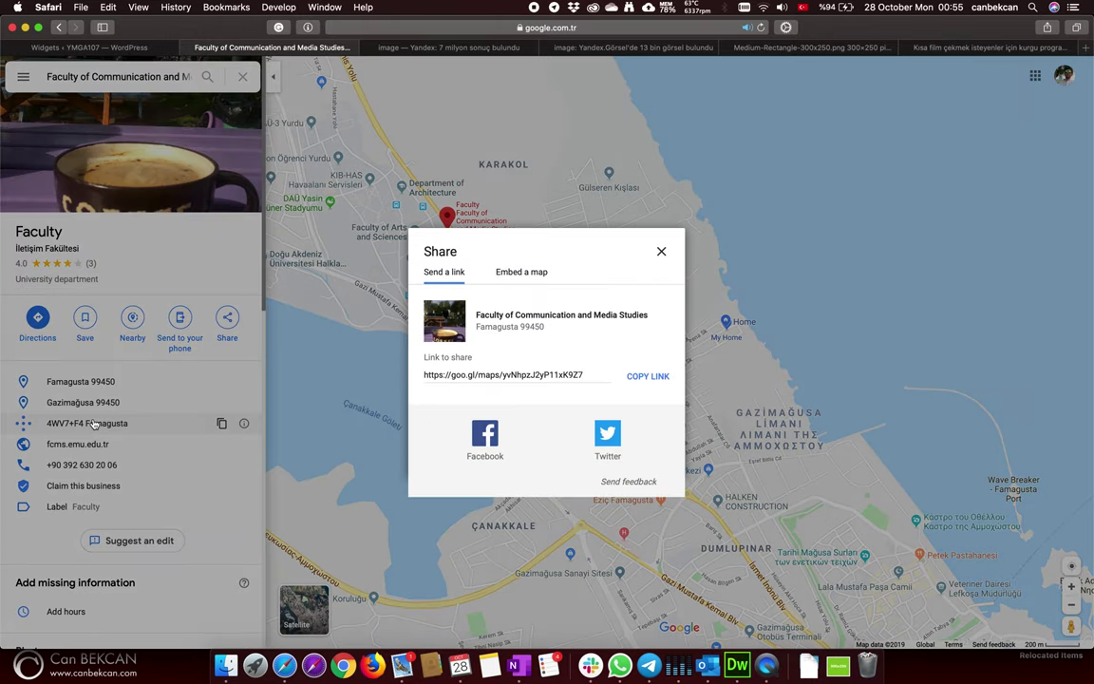
{"action": "left_click", "coordinate": [519, 274]}
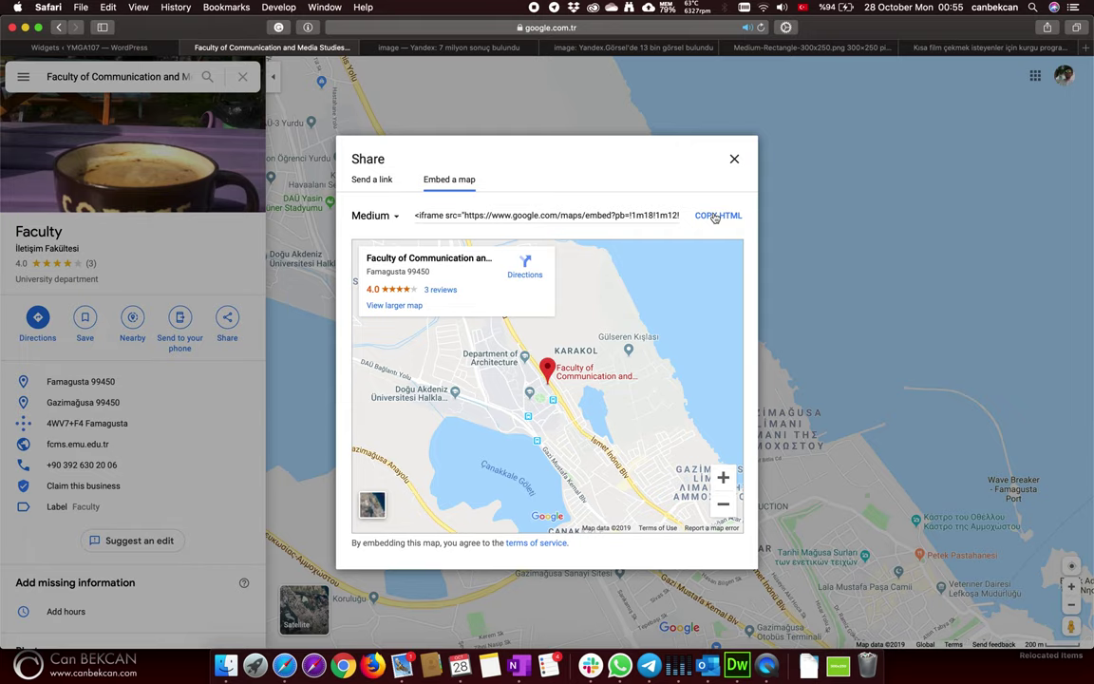
{"action": "left_click", "coordinate": [715, 215]}
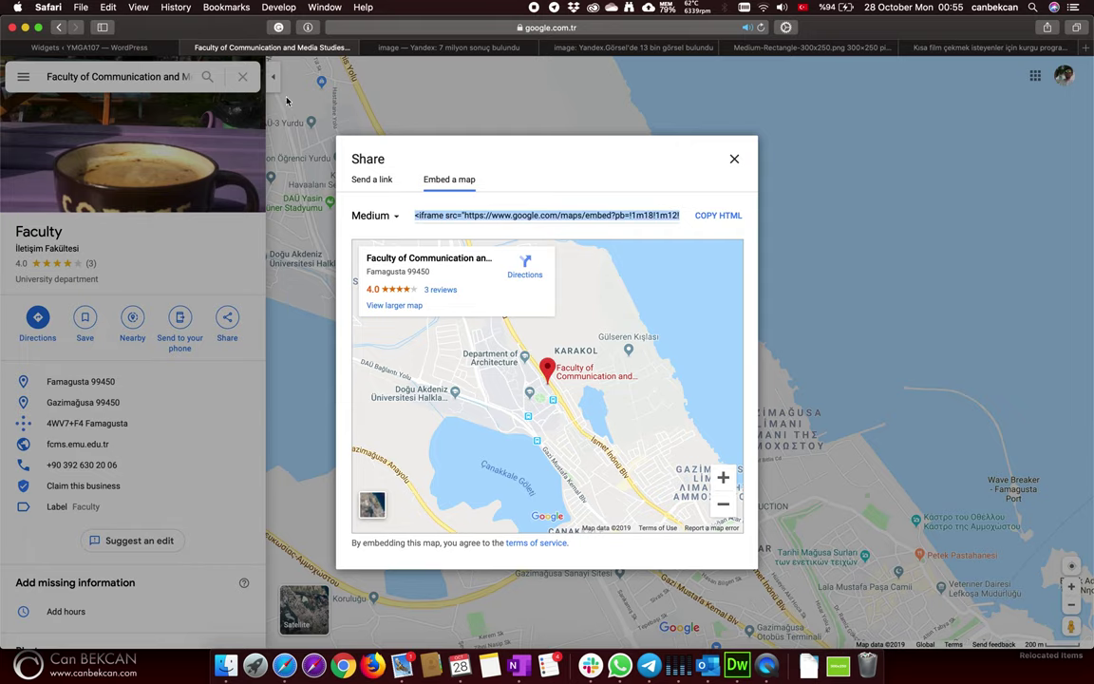
- Back on the Widgets page, paste the map embed code into Footer Sidebar Four's Custom HTML widget, save it and open the site's front page
{"action": "left_click", "coordinate": [138, 47]}
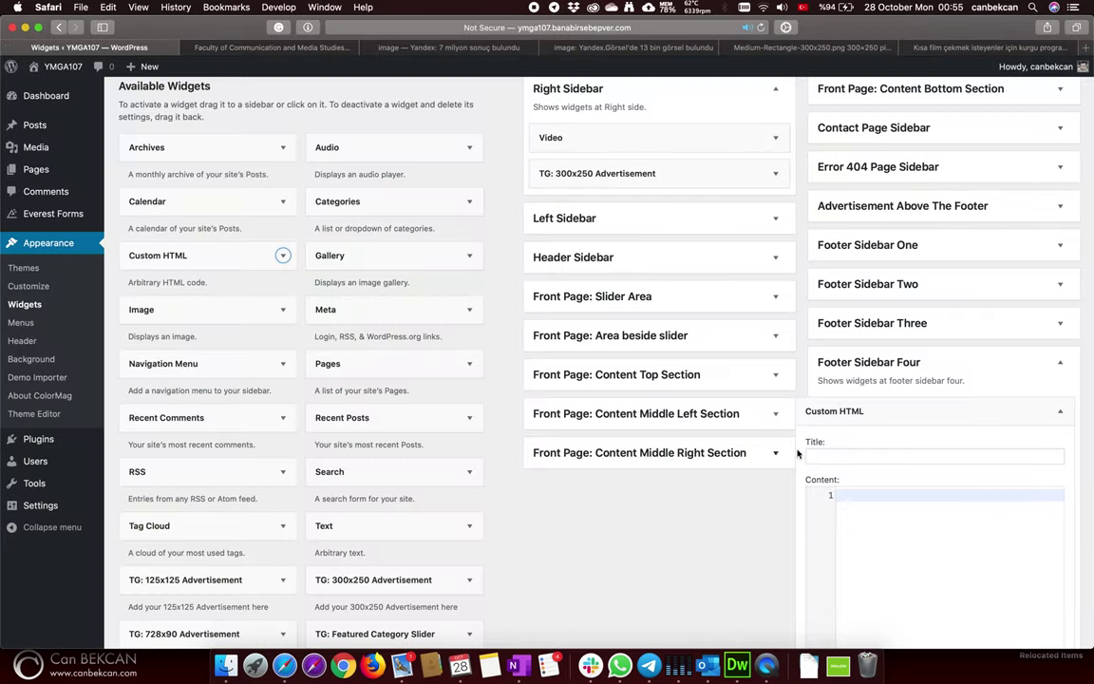
{"action": "scroll", "coordinate": [826, 476], "scroll_direction": "down", "scroll_amount": 3}
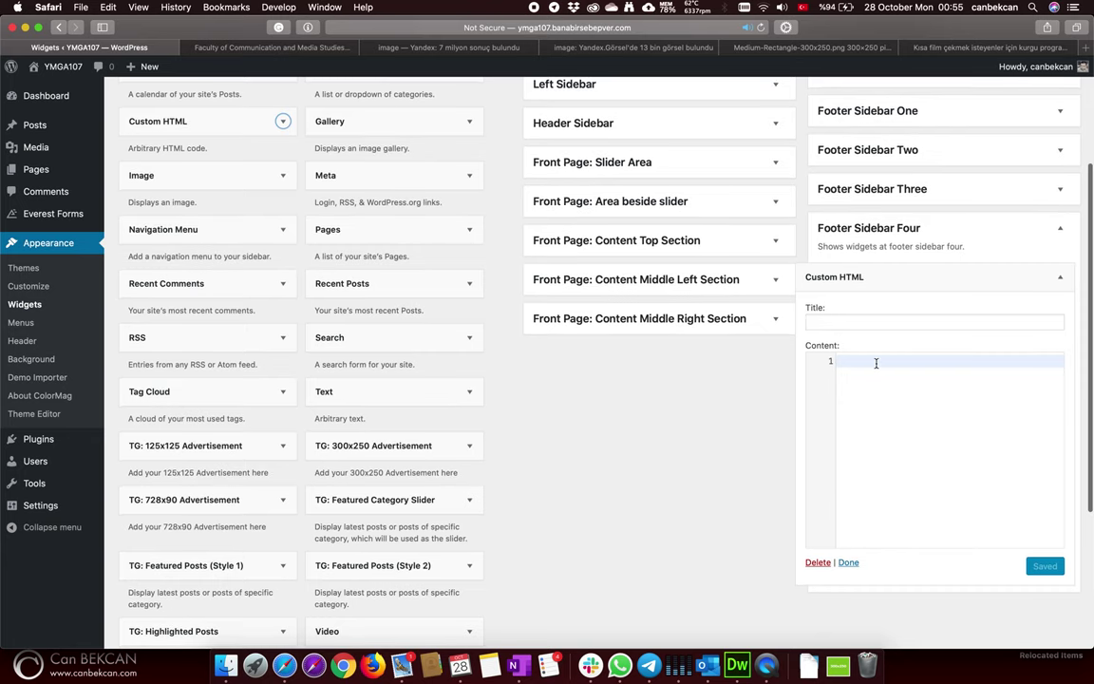
{"action": "right_click", "coordinate": [876, 363]}
{"action": "left_click", "coordinate": [900, 393]}
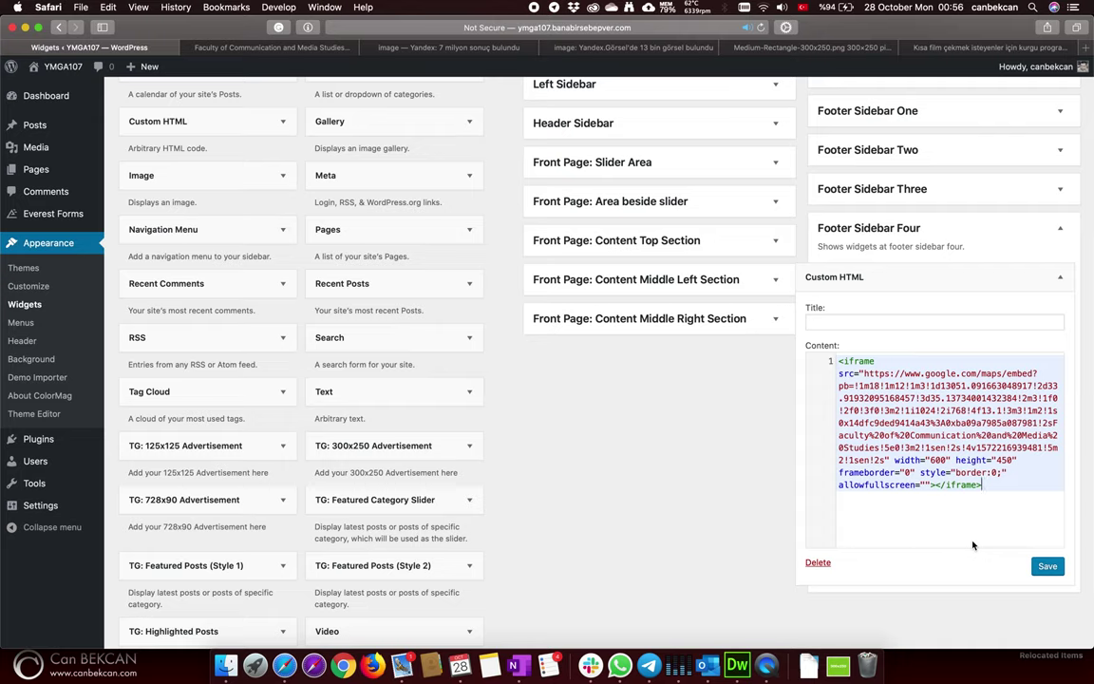
{"action": "left_click", "coordinate": [1048, 567]}
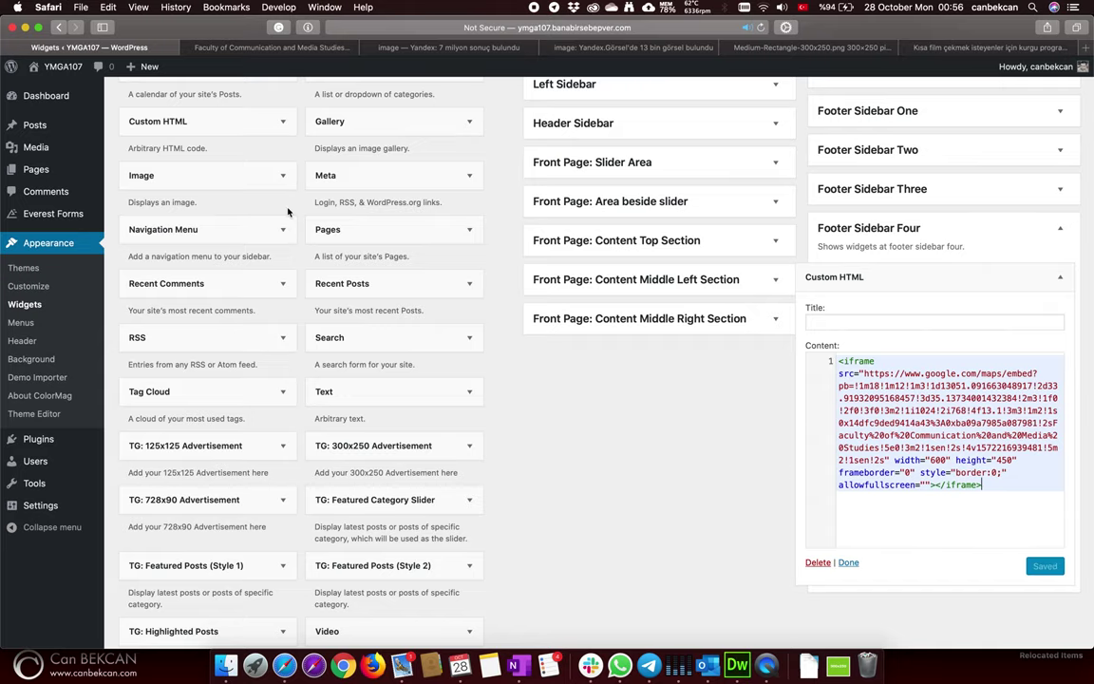
{"action": "left_click", "coordinate": [64, 74]}
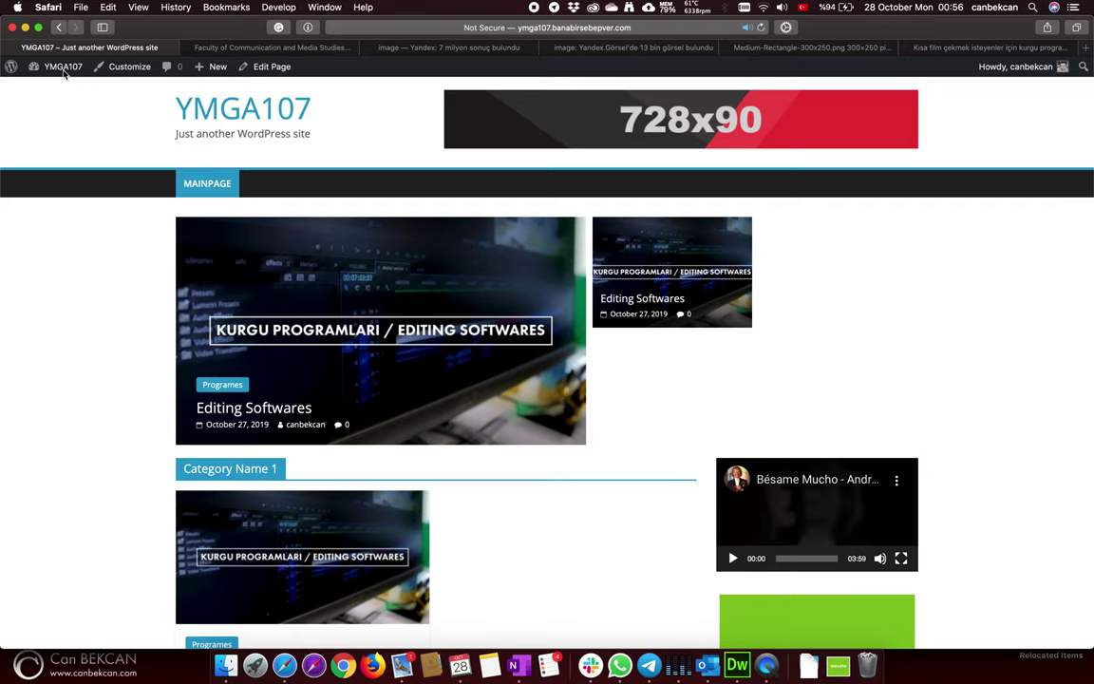
- Examine the front page from the header to the footer, including the embedded map
{"action": "scroll", "coordinate": [108, 314], "scroll_direction": "down", "scroll_amount": 5}
{"action": "scroll", "coordinate": [107, 315], "scroll_direction": "down", "scroll_amount": 10}
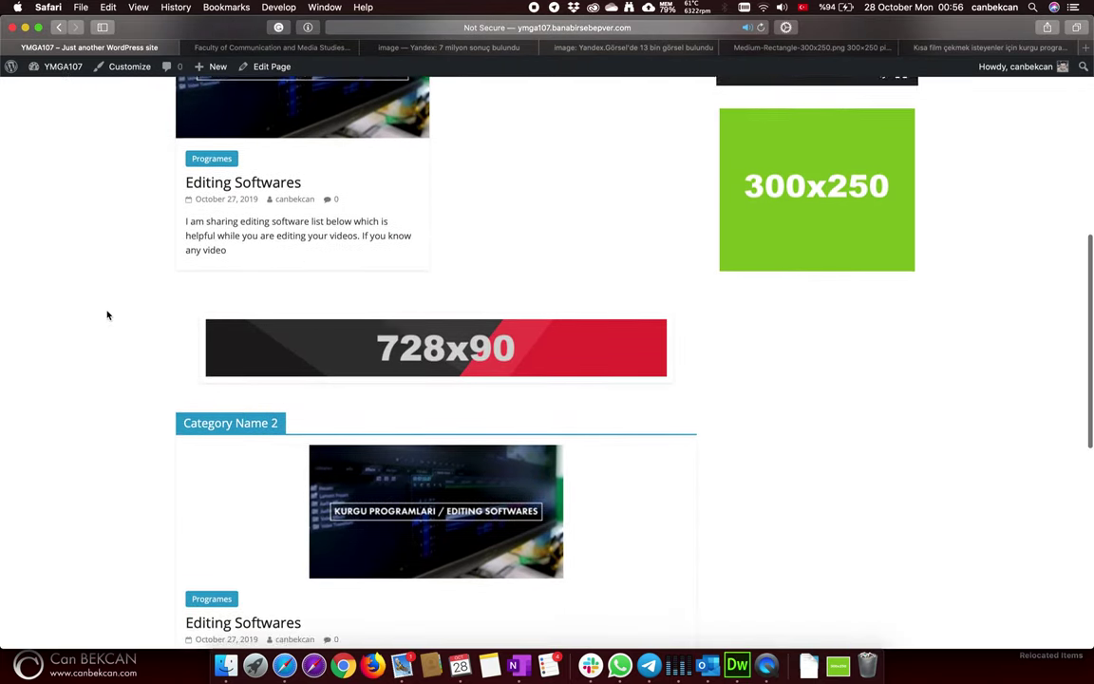
{"action": "scroll", "coordinate": [106, 313], "scroll_direction": "down", "scroll_amount": 3}
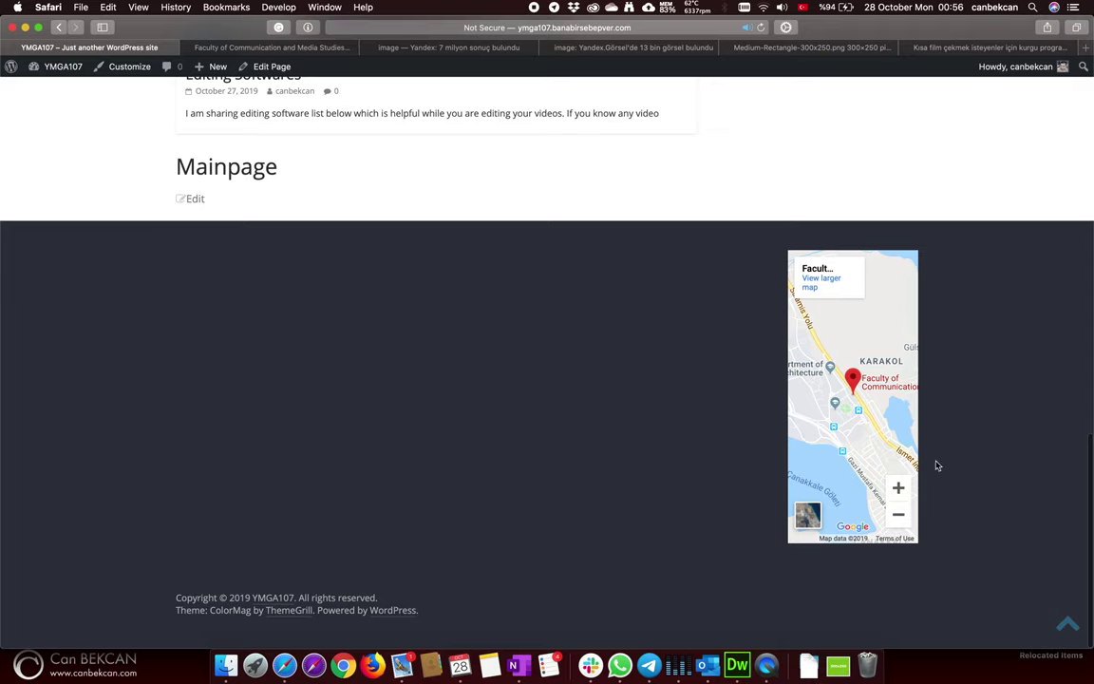
{"action": "scroll", "coordinate": [511, 359], "scroll_direction": "up", "scroll_amount": 4}
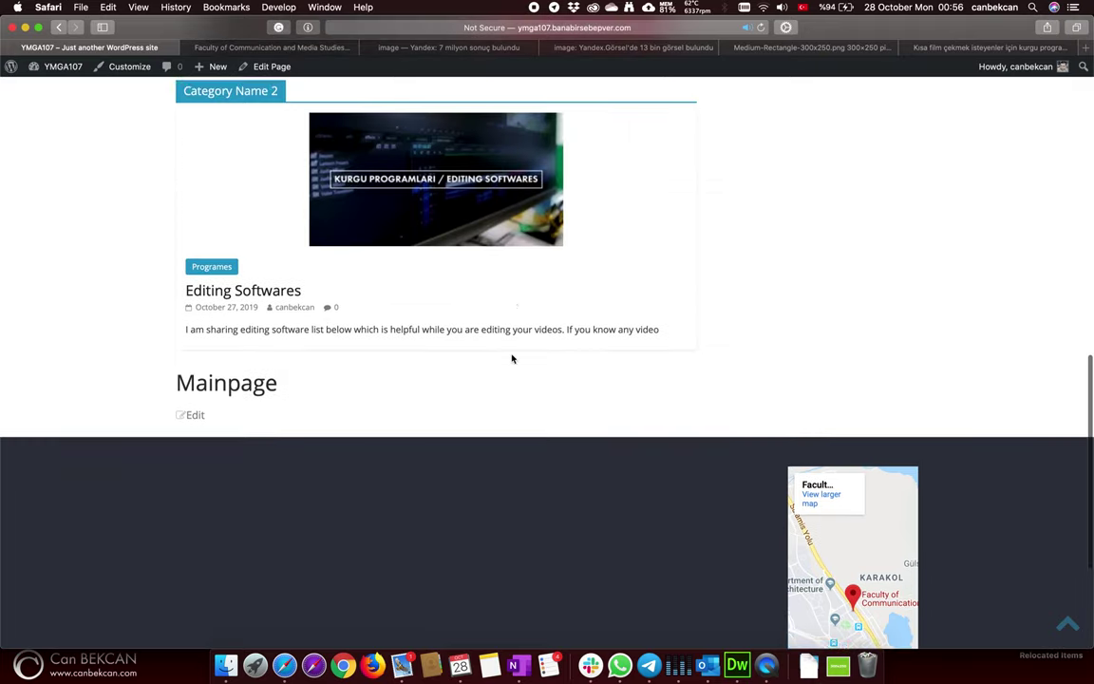
{"action": "scroll", "coordinate": [408, 361], "scroll_direction": "up", "scroll_amount": 2}
{"action": "scroll", "coordinate": [120, 270], "scroll_direction": "up", "scroll_amount": 7}
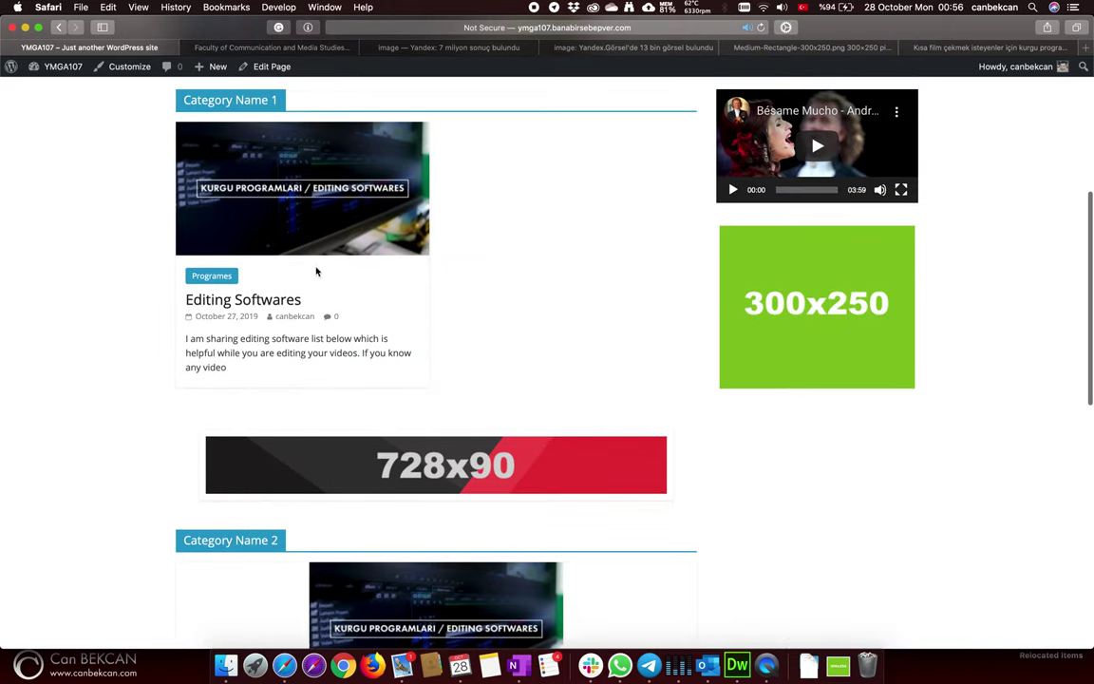
{"action": "scroll", "coordinate": [611, 142], "scroll_direction": "up", "scroll_amount": 7}
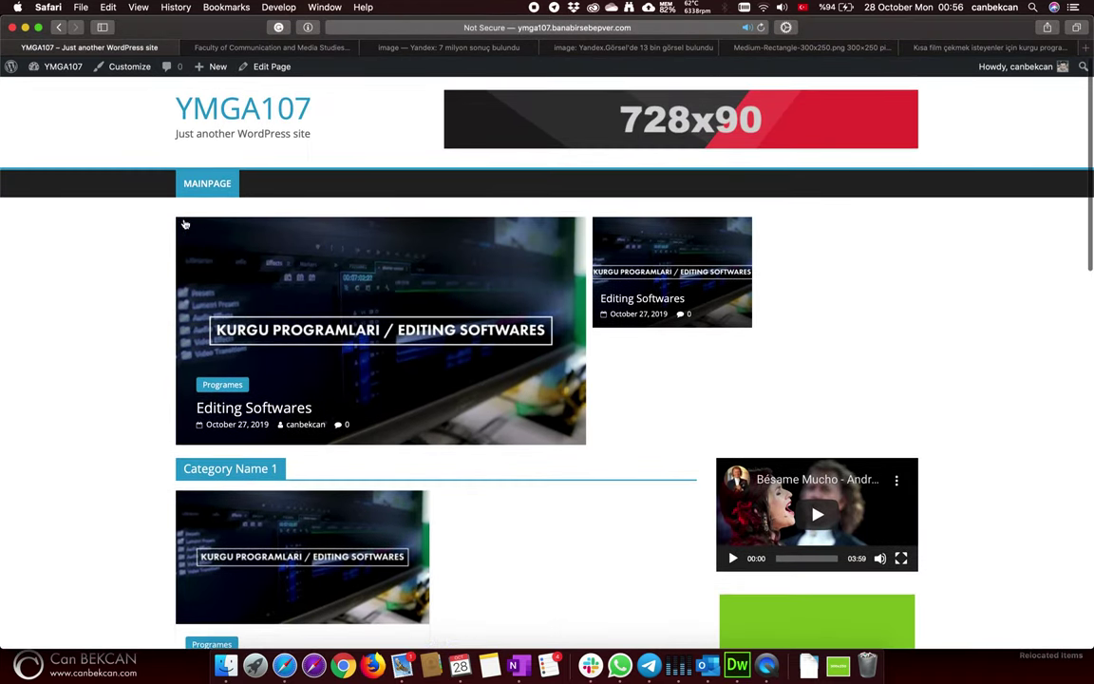
- Return to the dashboard, open the Widgets page and expand the Footer Sidebar Three area
{"action": "mouse_move", "coordinate": [41, 76]}
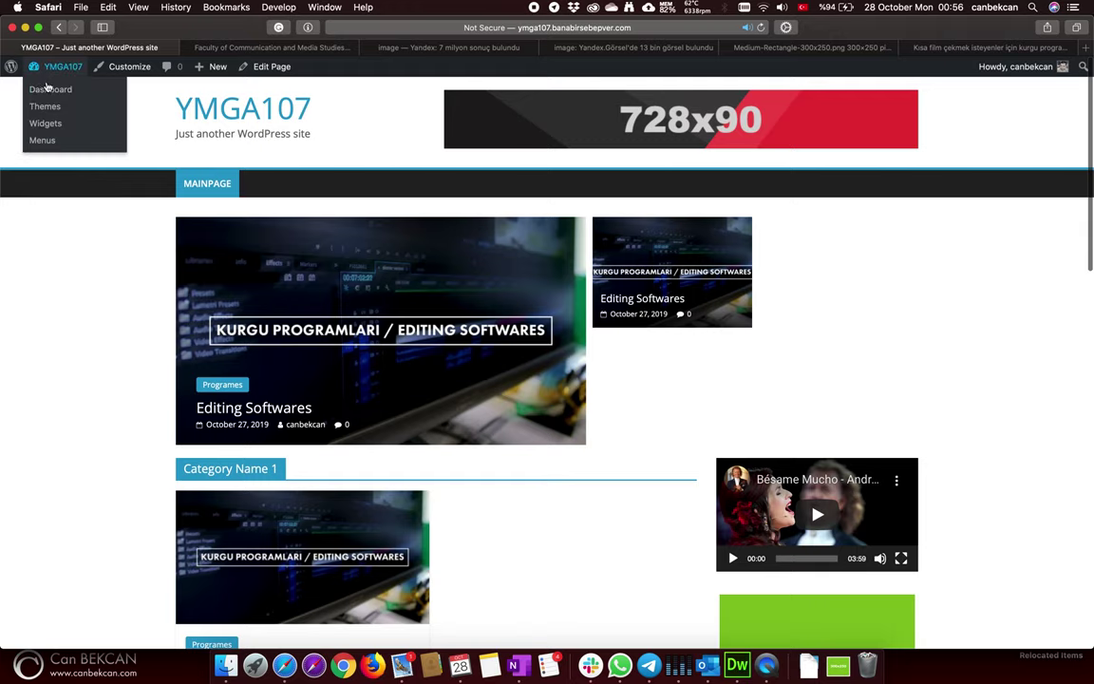
{"action": "left_click", "coordinate": [53, 72]}
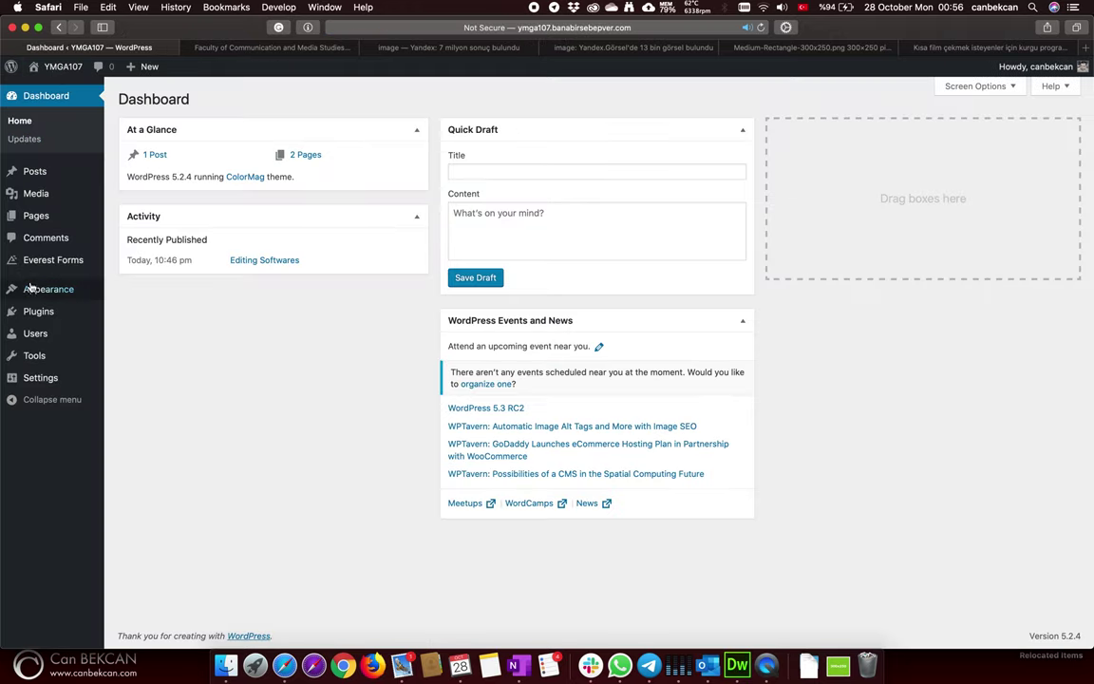
{"action": "mouse_move", "coordinate": [29, 289]}
{"action": "left_click", "coordinate": [129, 327]}
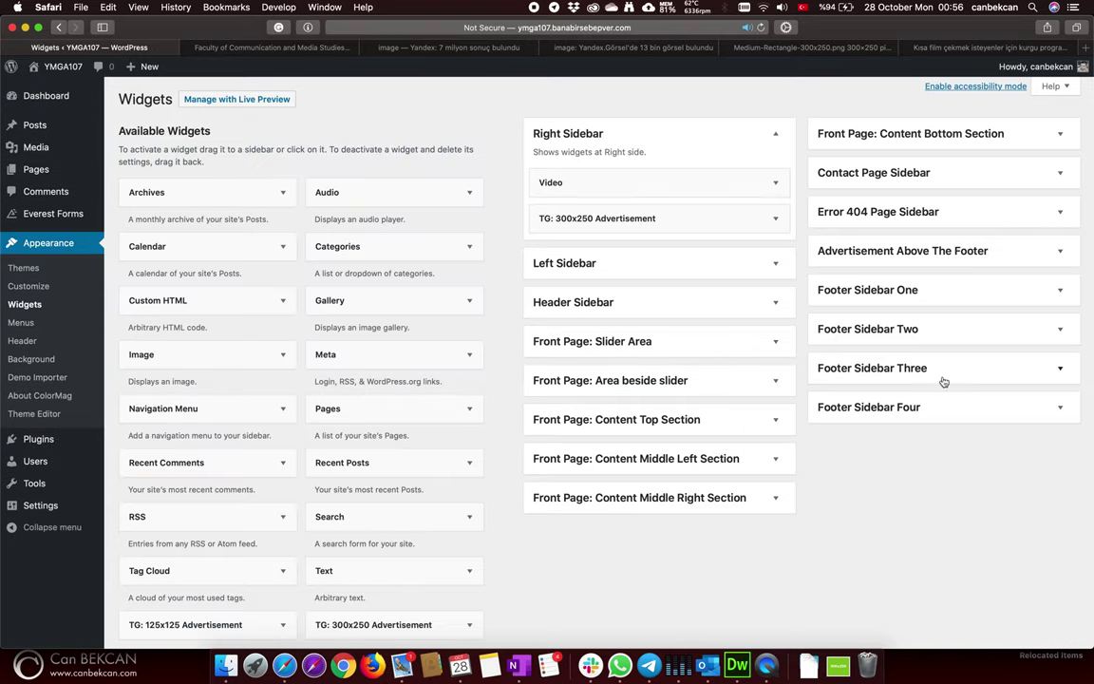
{"action": "left_click", "coordinate": [950, 371]}
{"action": "left_click", "coordinate": [947, 466]}
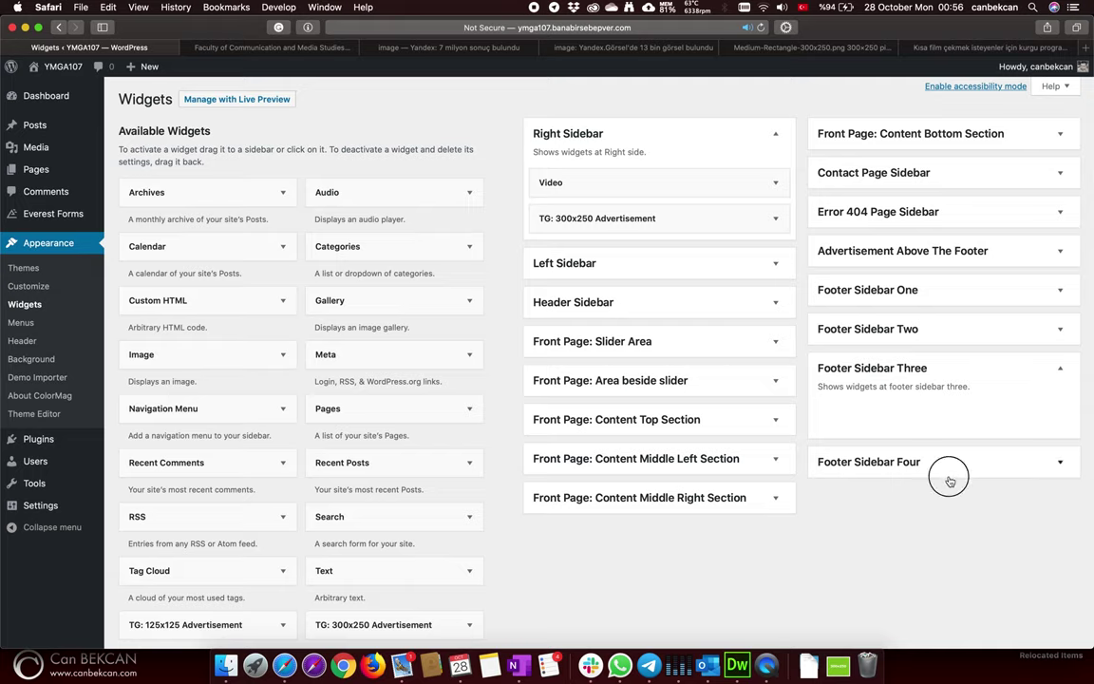
{"action": "left_click", "coordinate": [1024, 454]}
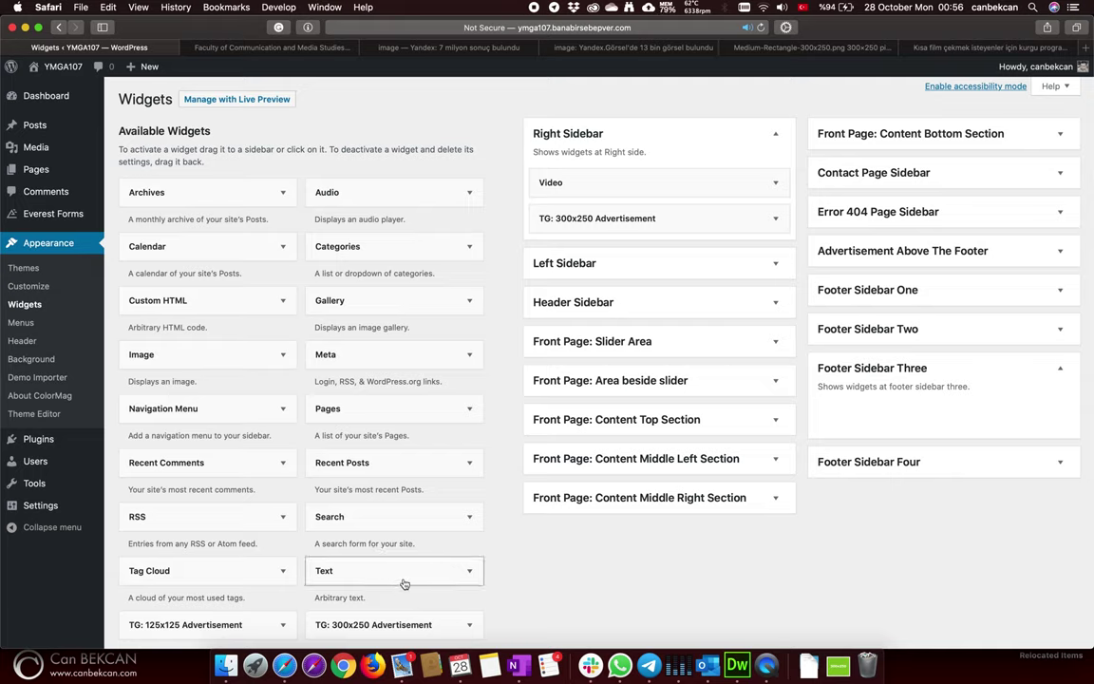
- Add a Text widget to Footer Sidebar Three
{"action": "left_click", "coordinate": [470, 571]}
{"action": "scroll", "coordinate": [469, 576], "scroll_direction": "down", "scroll_amount": 5}
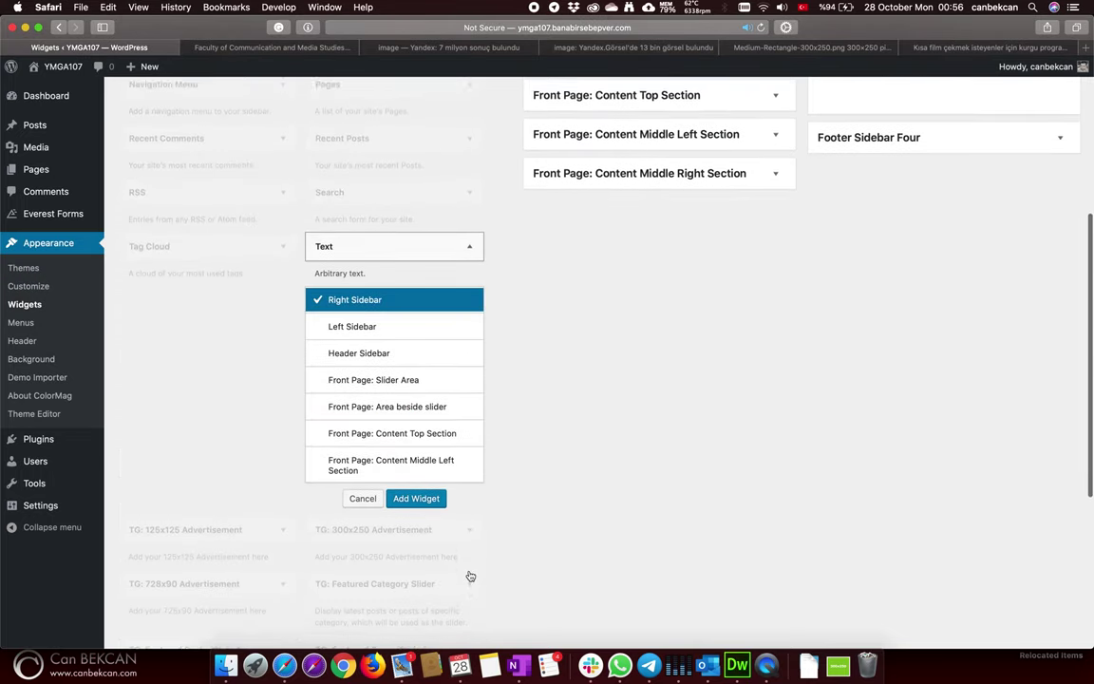
{"action": "scroll", "coordinate": [465, 406], "scroll_direction": "down", "scroll_amount": 5}
{"action": "scroll", "coordinate": [466, 407], "scroll_direction": "down", "scroll_amount": 2}
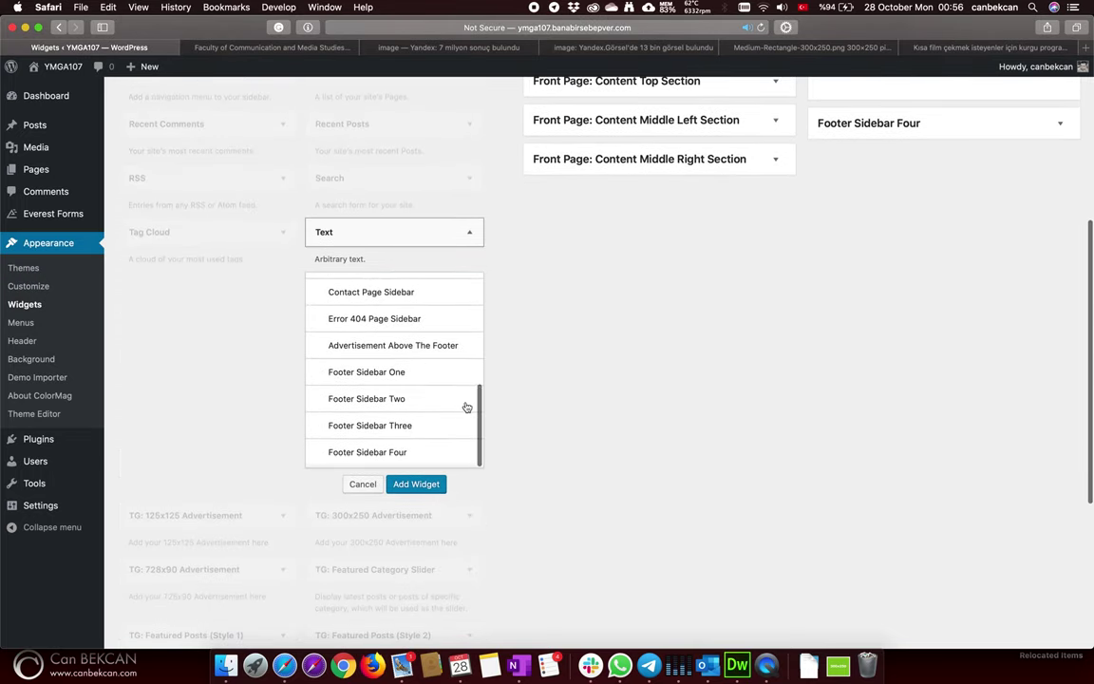
{"action": "left_click", "coordinate": [433, 435]}
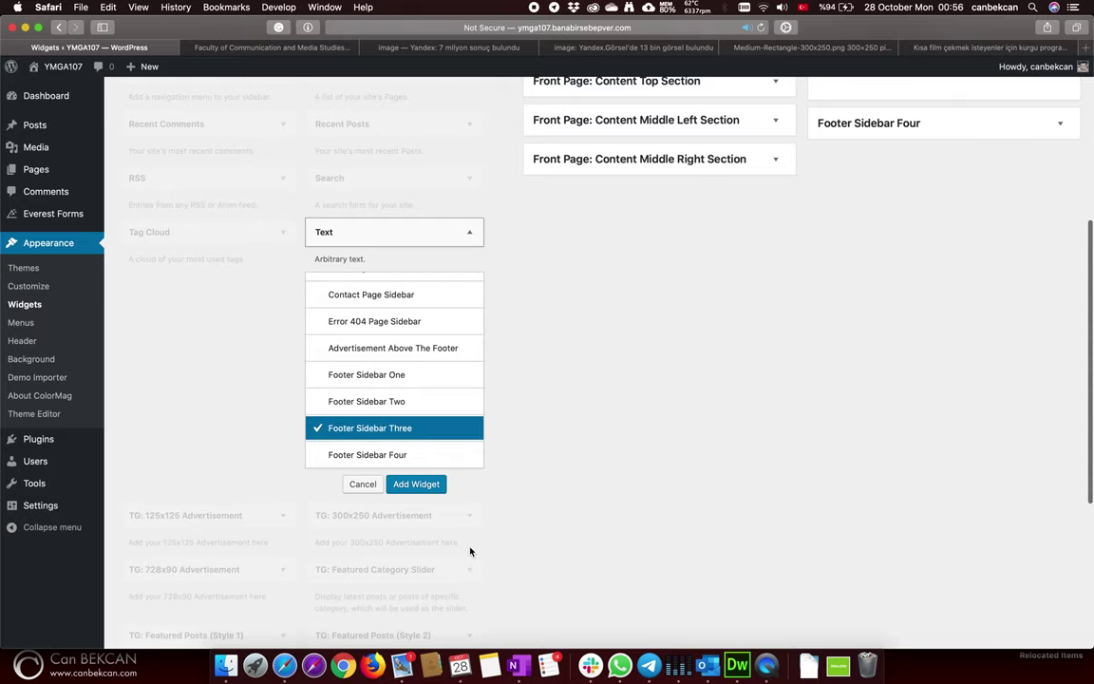
{"action": "left_click", "coordinate": [418, 485]}
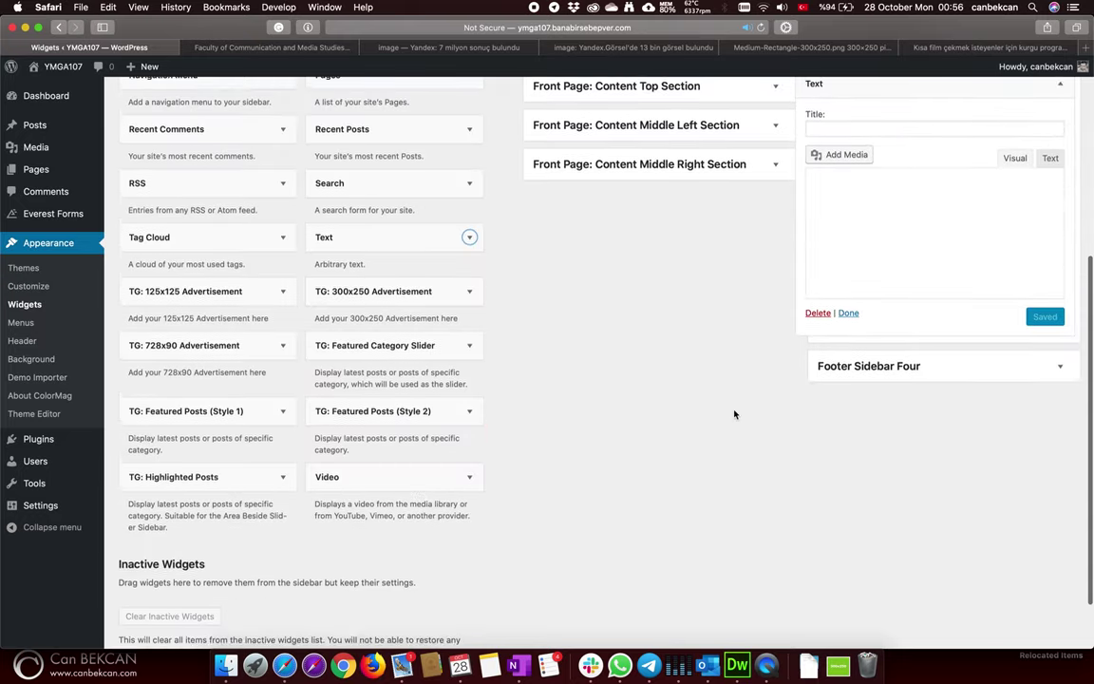
- Set the title of Footer Sidebar Three's Text widget to "Address"
{"action": "scroll", "coordinate": [734, 414], "scroll_direction": "up", "scroll_amount": 2}
{"action": "left_click", "coordinate": [890, 230]}
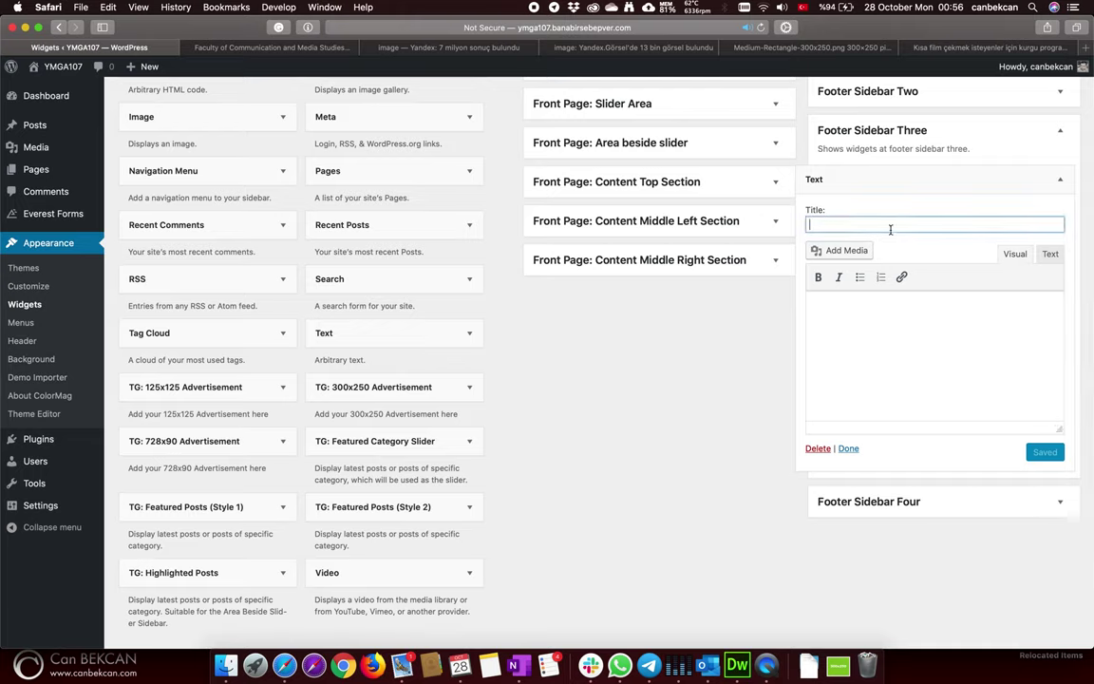
{"action": "type", "text": "Address"}
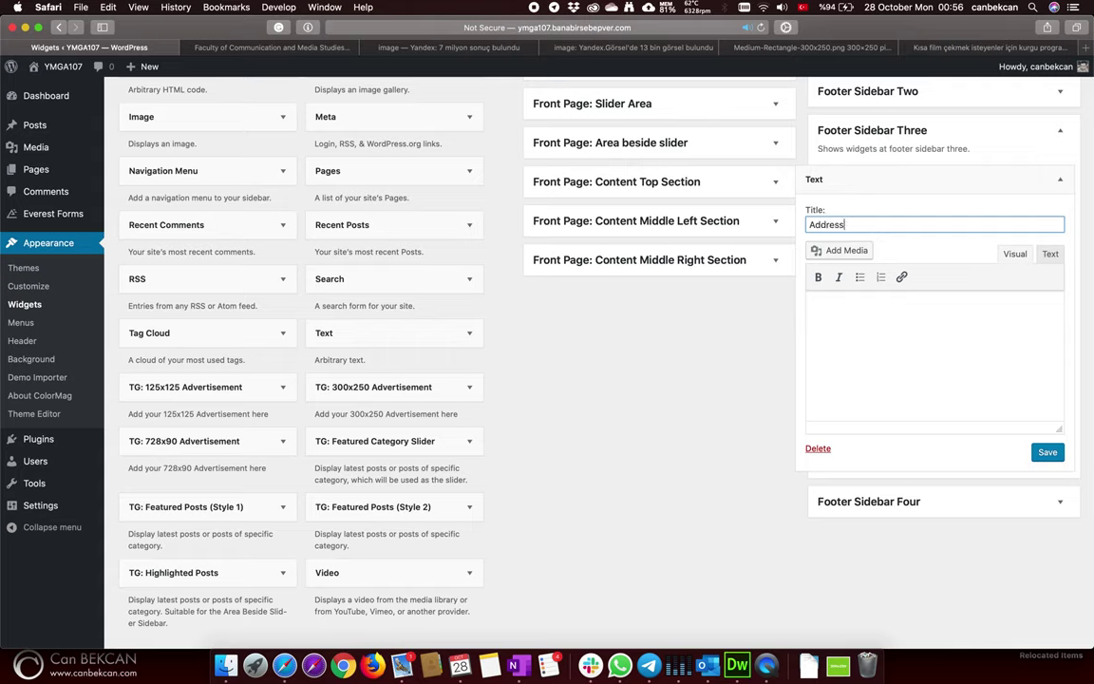
- Enter "Eastern Mediterranean University", "Faculty of Communication and Media Studies" and the city and country on separate lines as the widget's body, and save it
{"action": "left_click", "coordinate": [813, 307]}
{"action": "type", "text": "Eastern Mediterranean University "}
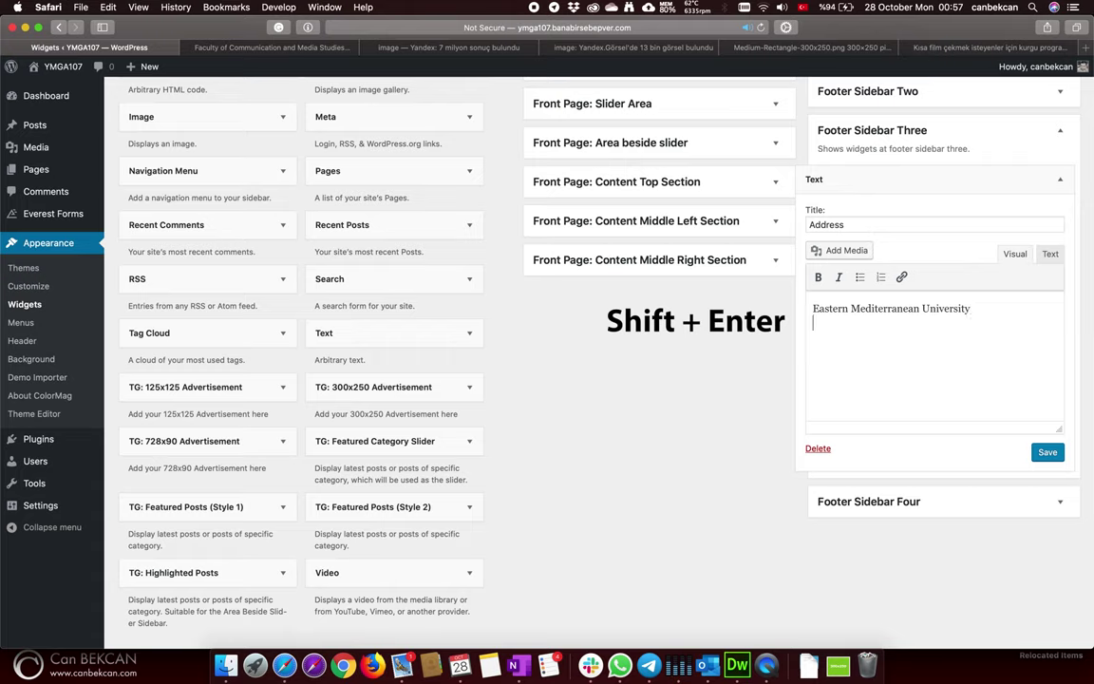
{"action": "type", "text": "Faculty of Communica"}
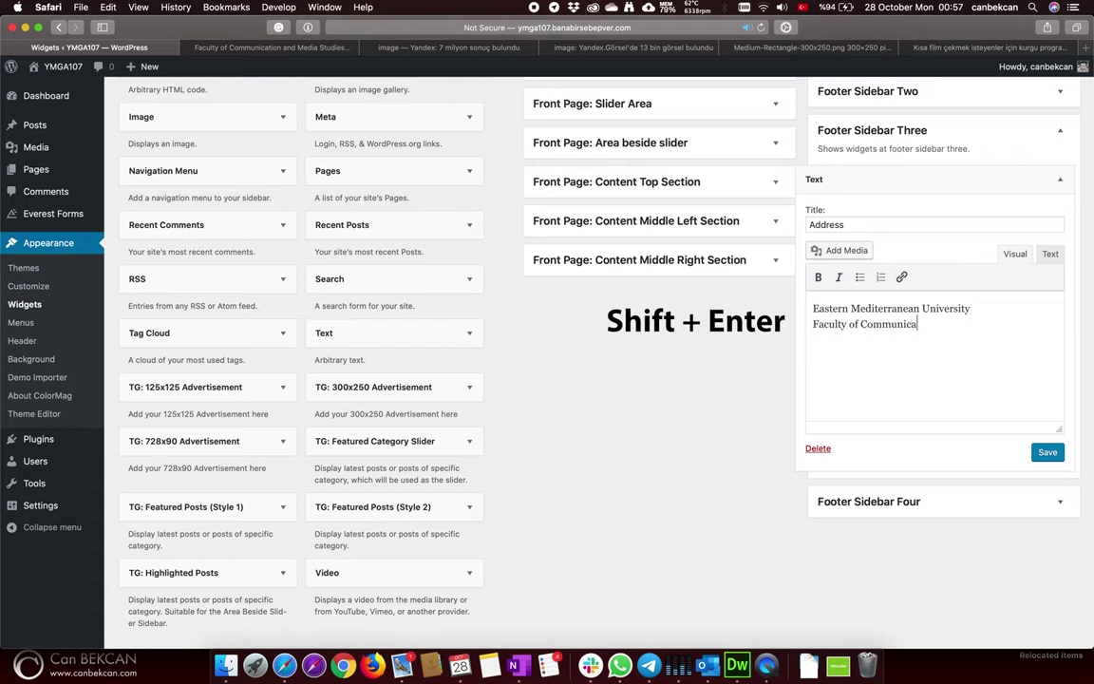
{"action": "type", "text": "tion and Media Stud"}
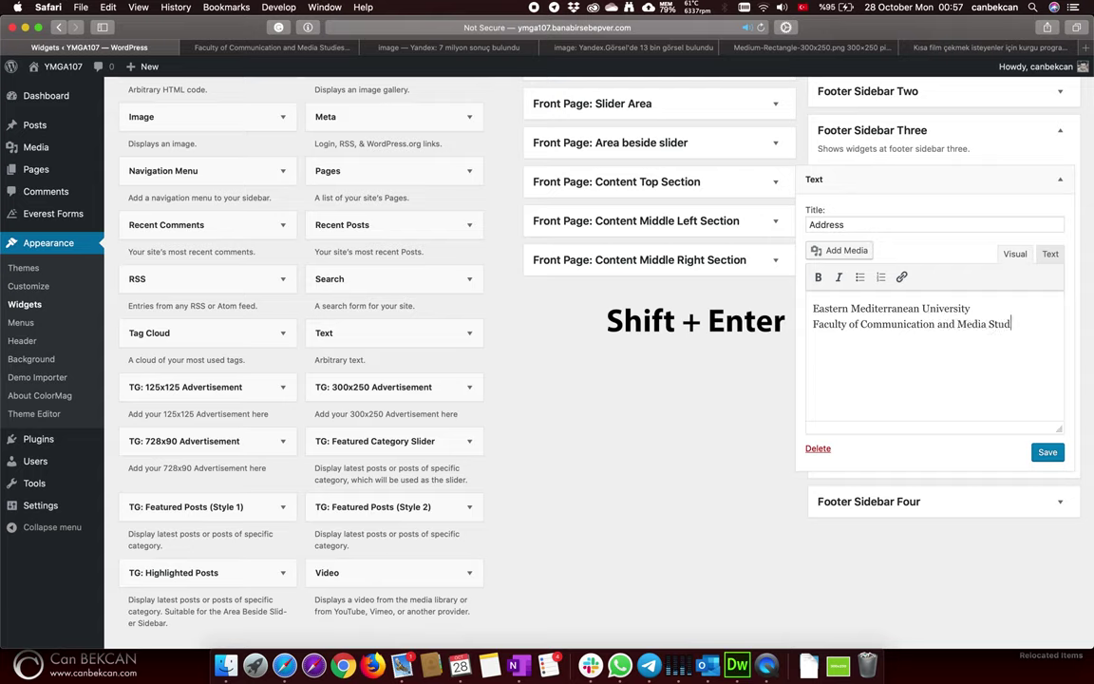
{"action": "type", "text": "ies"}
{"action": "key", "text": "shift+Return"}
{"action": "type", "text": "Fa"}
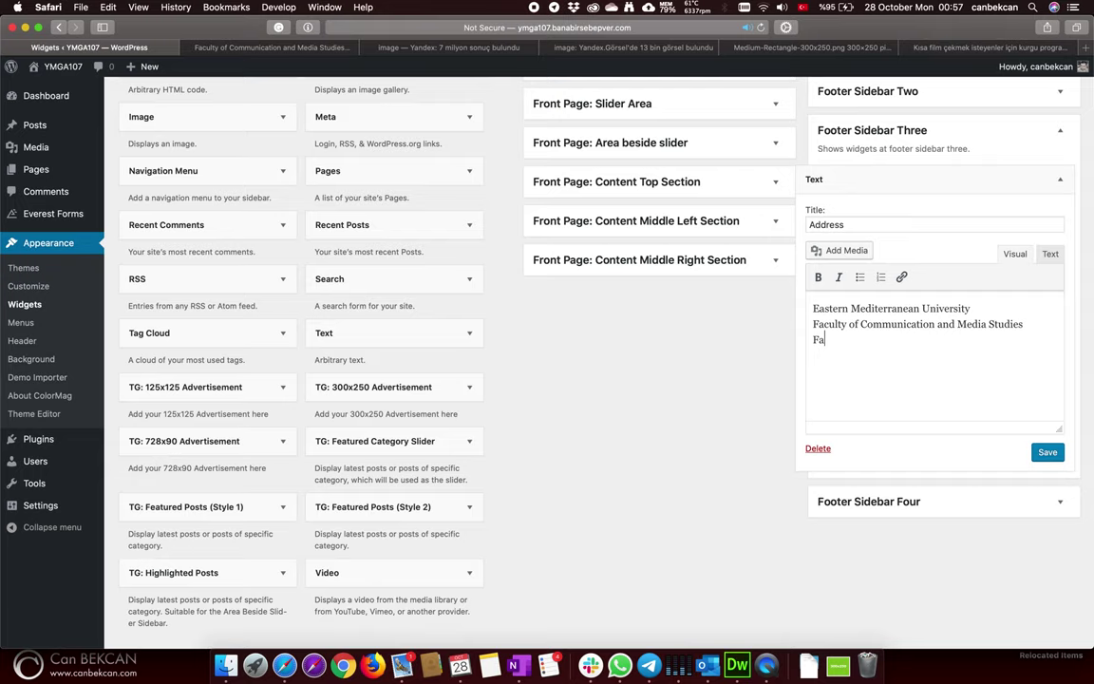
{"action": "type", "text": "magusta, TRNC"}
{"action": "key", "text": "BackSpace"}
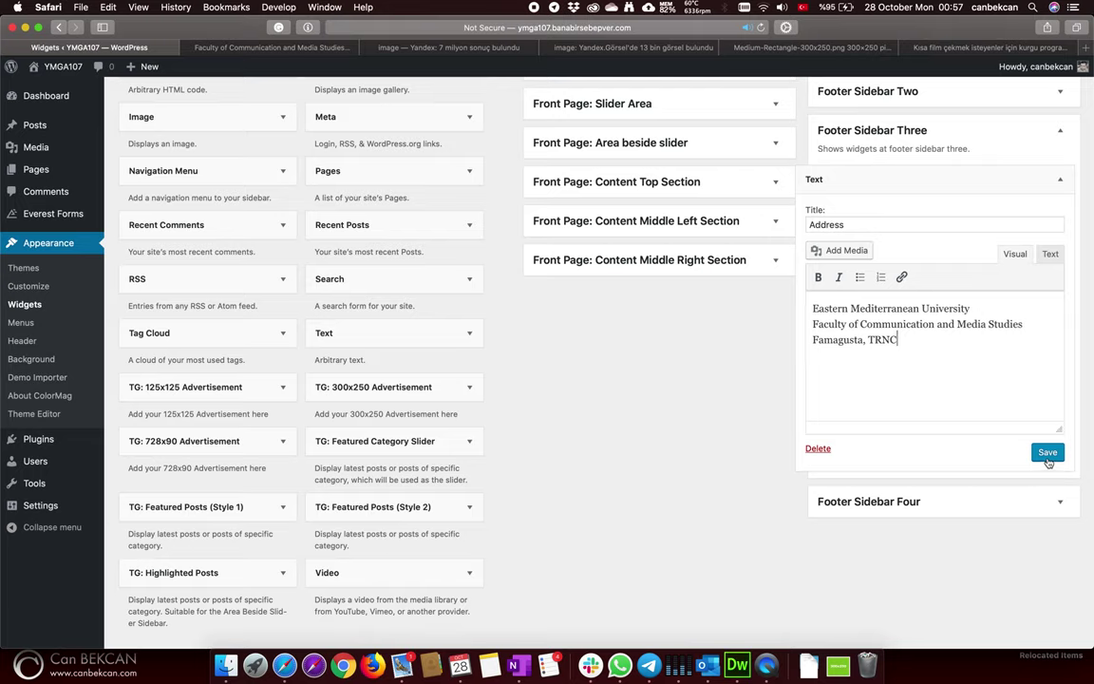
{"action": "left_click", "coordinate": [1047, 453]}
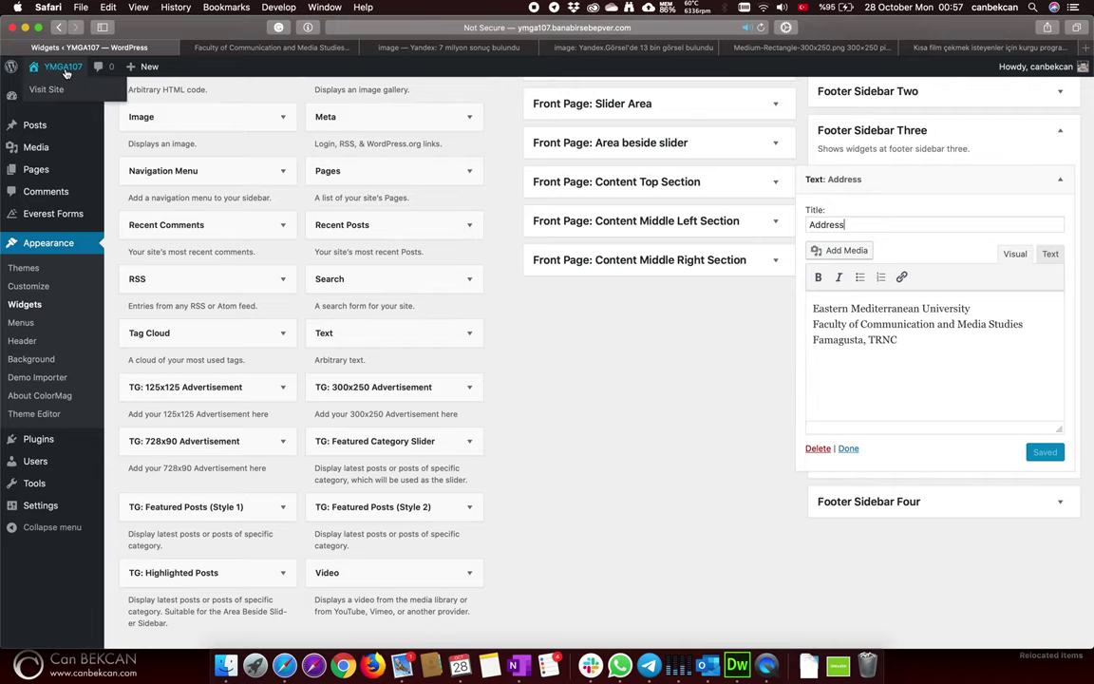
- Open the site's front page and check the Address widget in the footer
{"action": "left_click", "coordinate": [43, 83]}
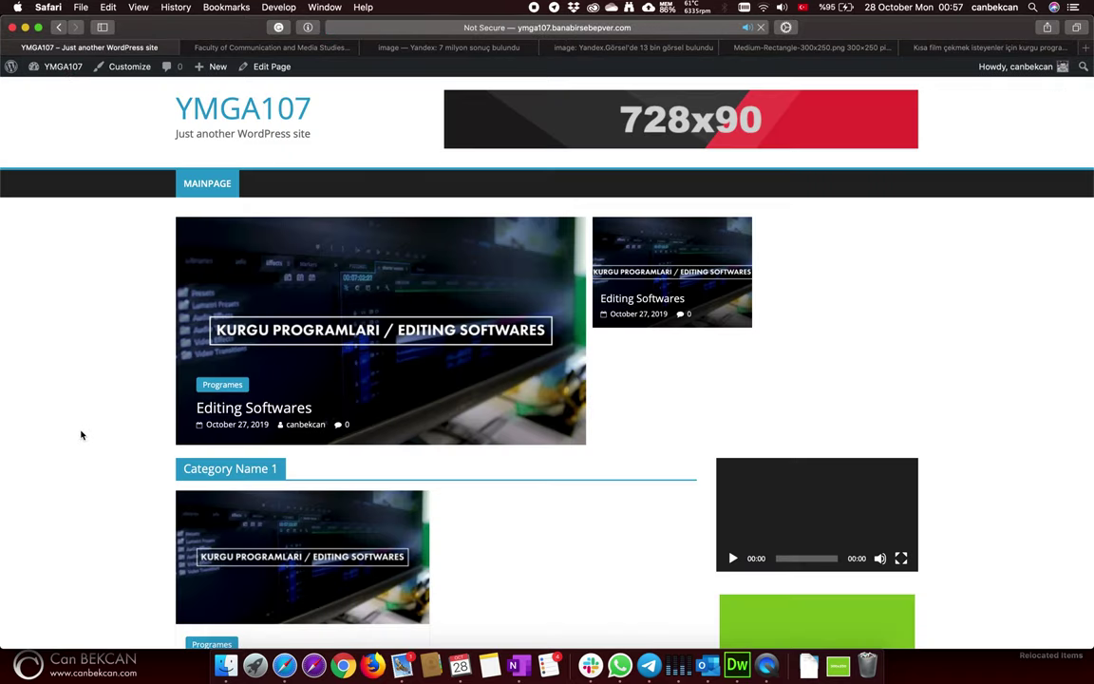
{"action": "scroll", "coordinate": [81, 435], "scroll_direction": "down", "scroll_amount": 5}
{"action": "scroll", "coordinate": [81, 435], "scroll_direction": "down", "scroll_amount": 10}
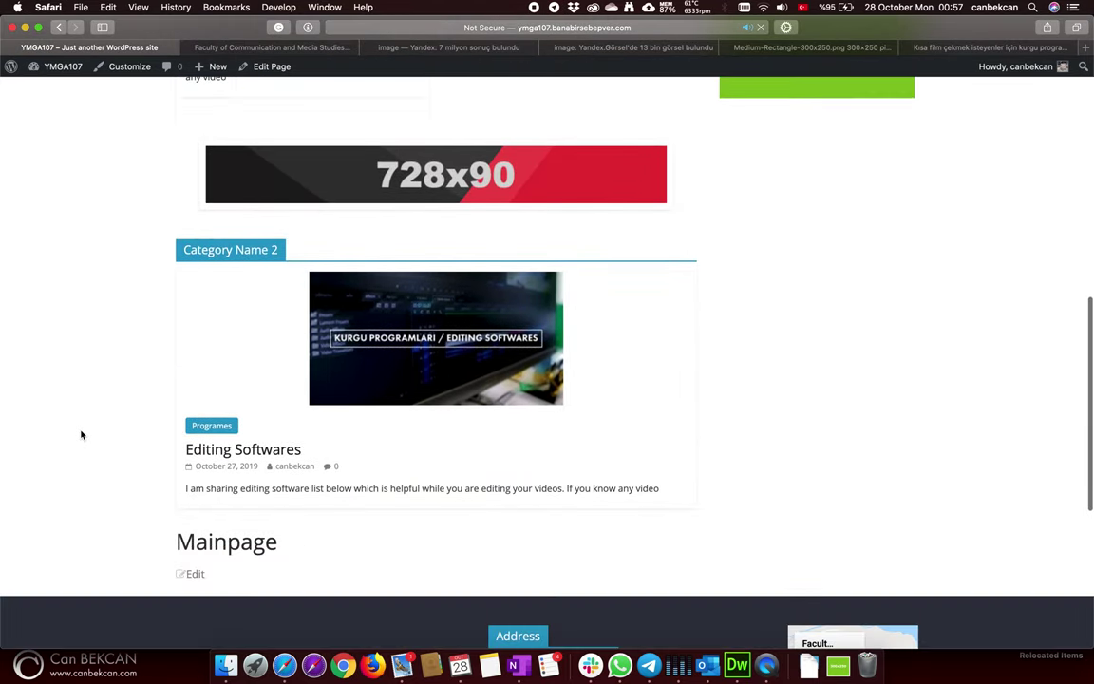
{"action": "scroll", "coordinate": [80, 435], "scroll_direction": "down", "scroll_amount": 2}
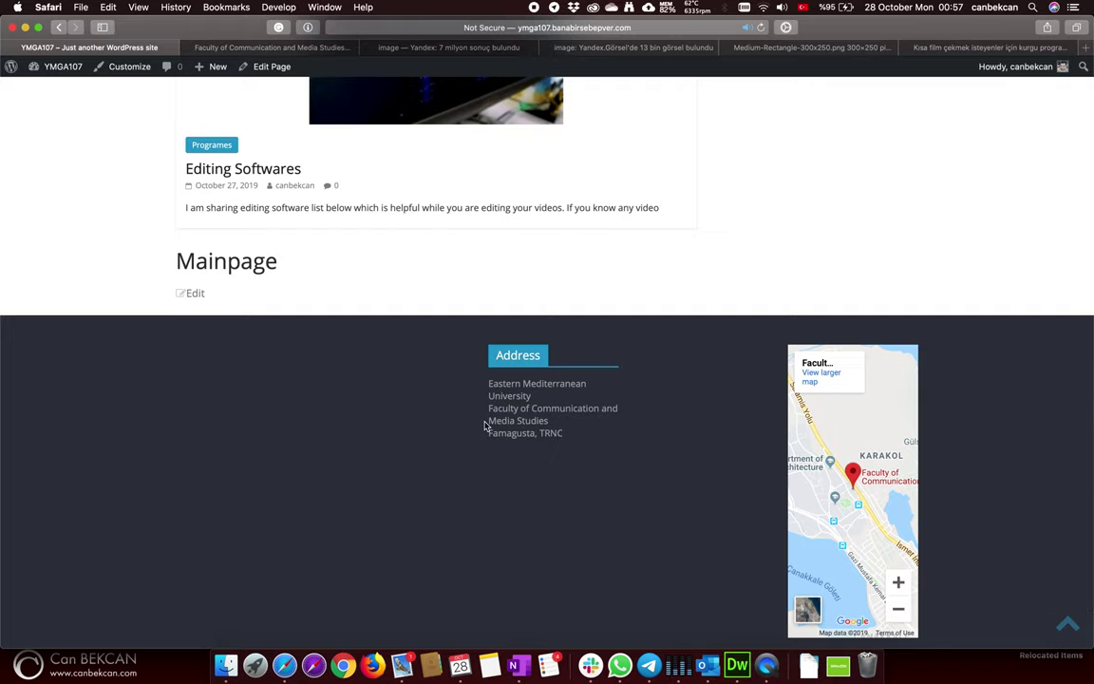
{"action": "scroll", "coordinate": [205, 348], "scroll_direction": "up", "scroll_amount": 2}
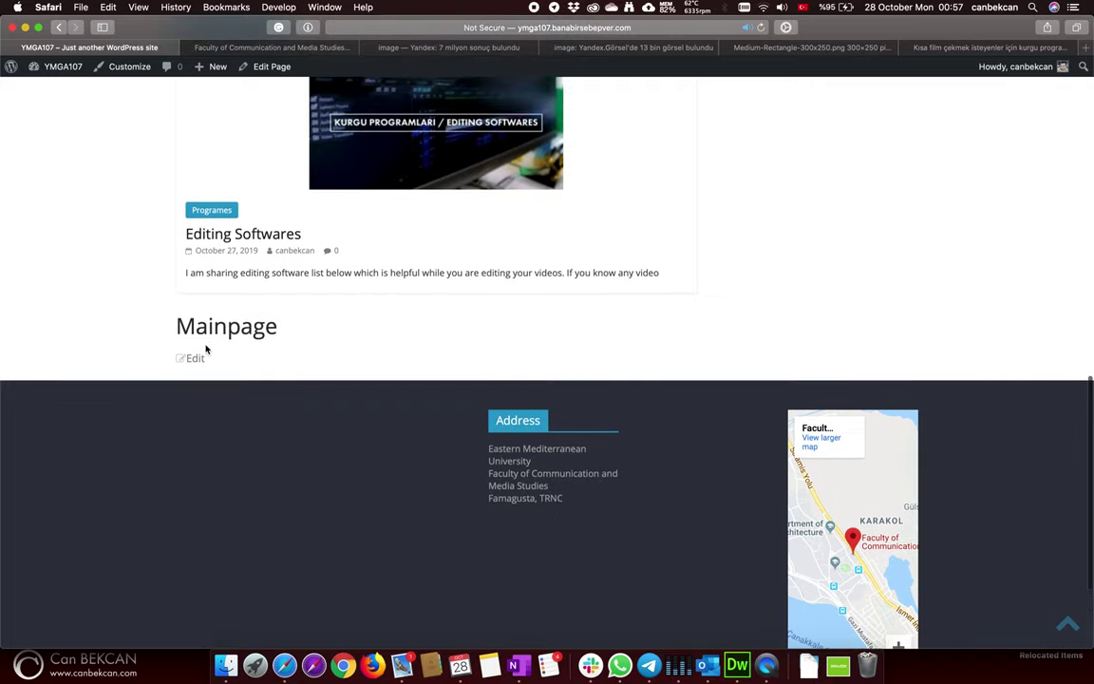
- Go back to the Widgets page through the dashboard and expand the Footer Sidebar One area
{"action": "left_click", "coordinate": [61, 68]}
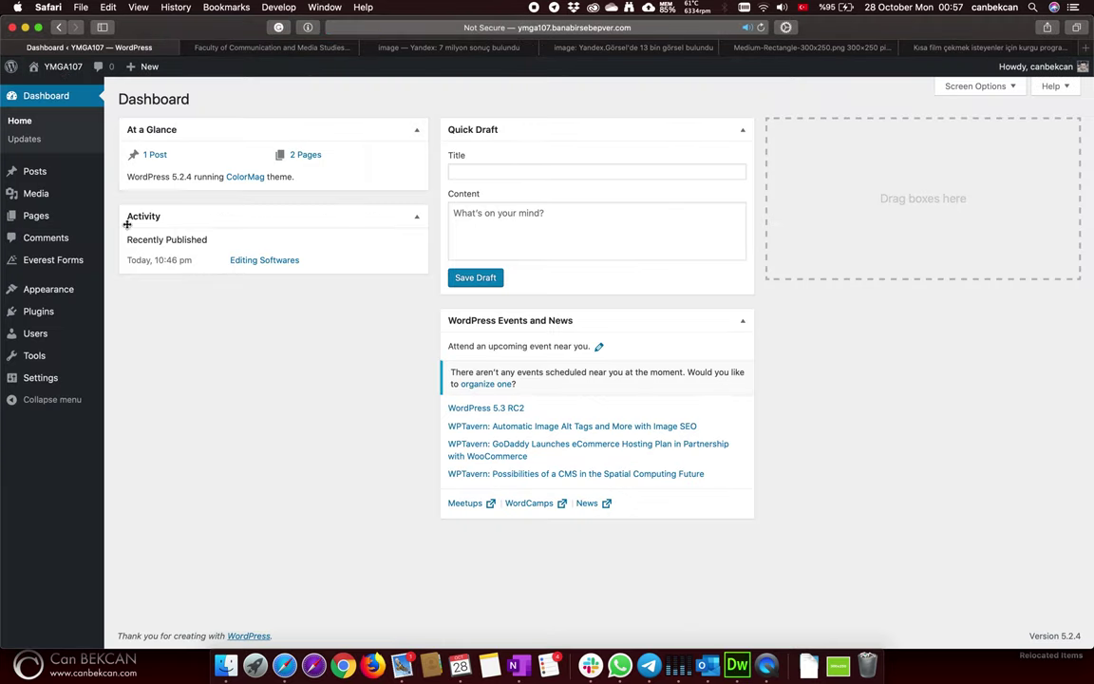
{"action": "mouse_move", "coordinate": [29, 287]}
{"action": "left_click", "coordinate": [146, 329]}
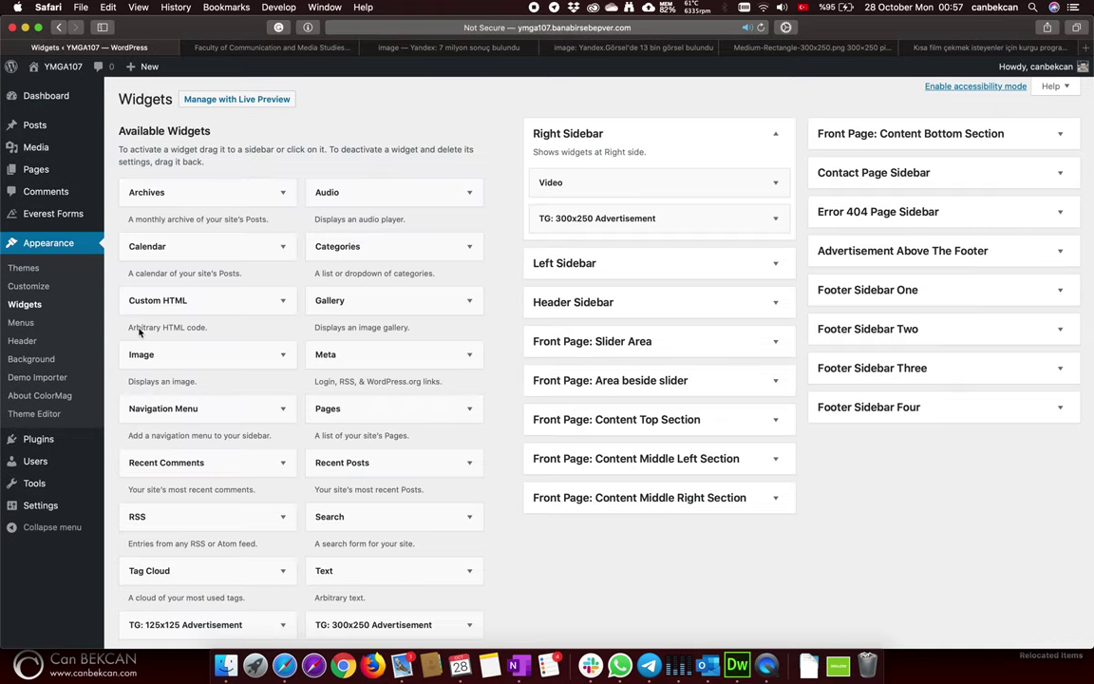
{"action": "left_click", "coordinate": [954, 297]}
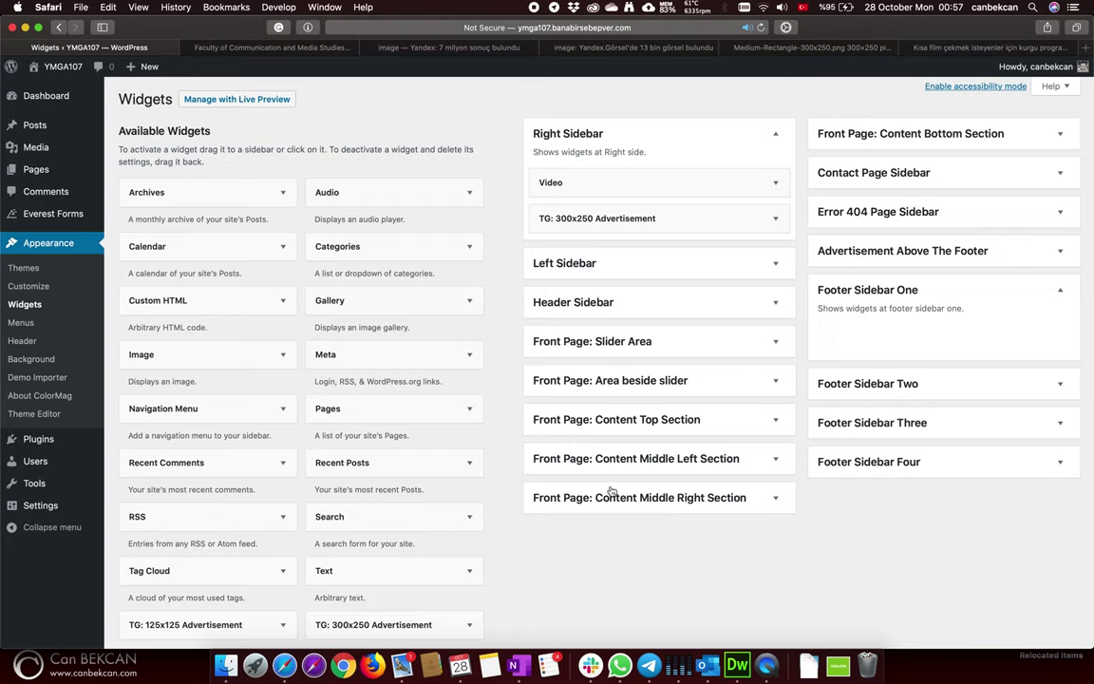
- Add a Recent Comments widget to Footer Sidebar One
{"action": "scroll", "coordinate": [500, 538], "scroll_direction": "down", "scroll_amount": 2}
{"action": "scroll", "coordinate": [494, 532], "scroll_direction": "down", "scroll_amount": 1}
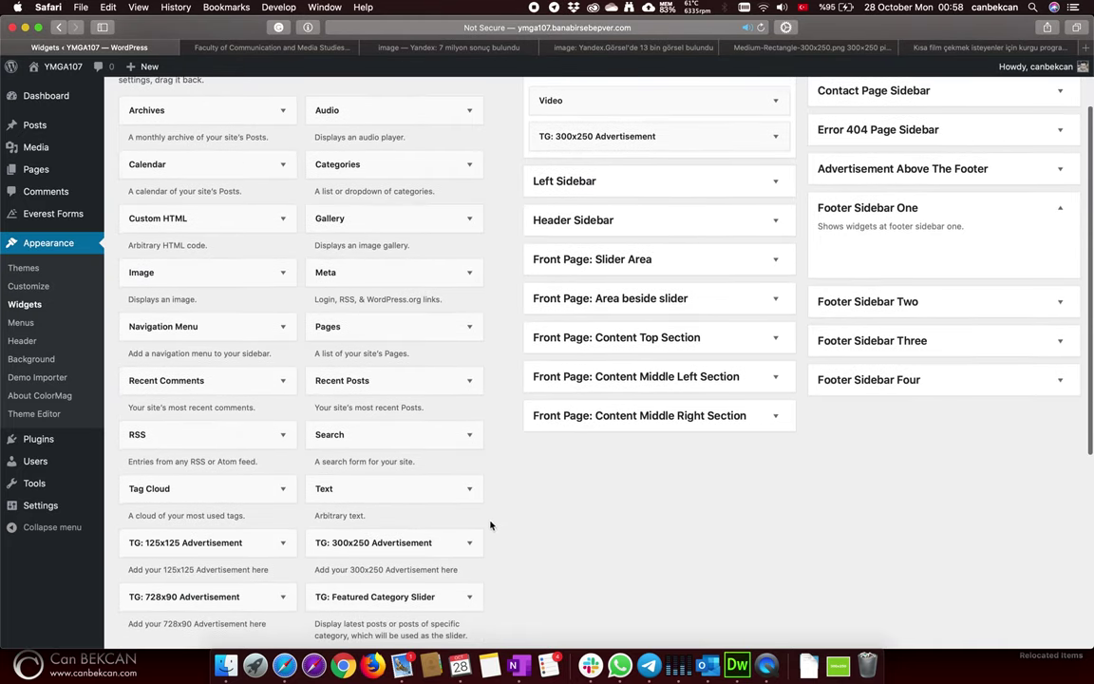
{"action": "left_click", "coordinate": [281, 383]}
{"action": "scroll", "coordinate": [223, 537], "scroll_direction": "down", "scroll_amount": 5}
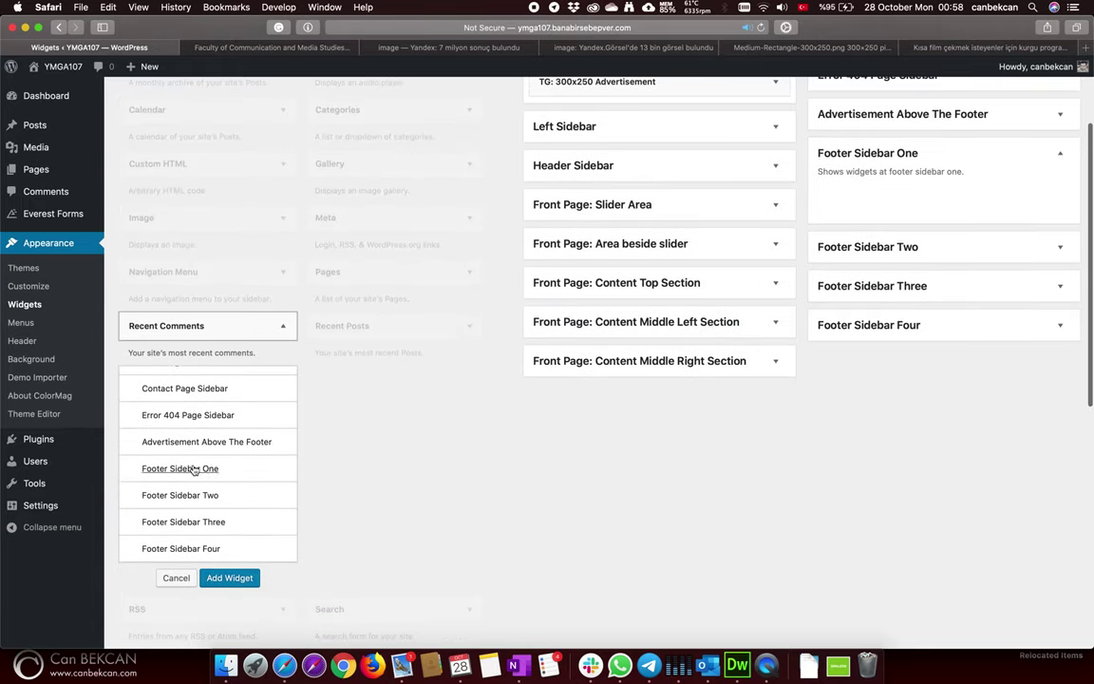
{"action": "left_click", "coordinate": [237, 469]}
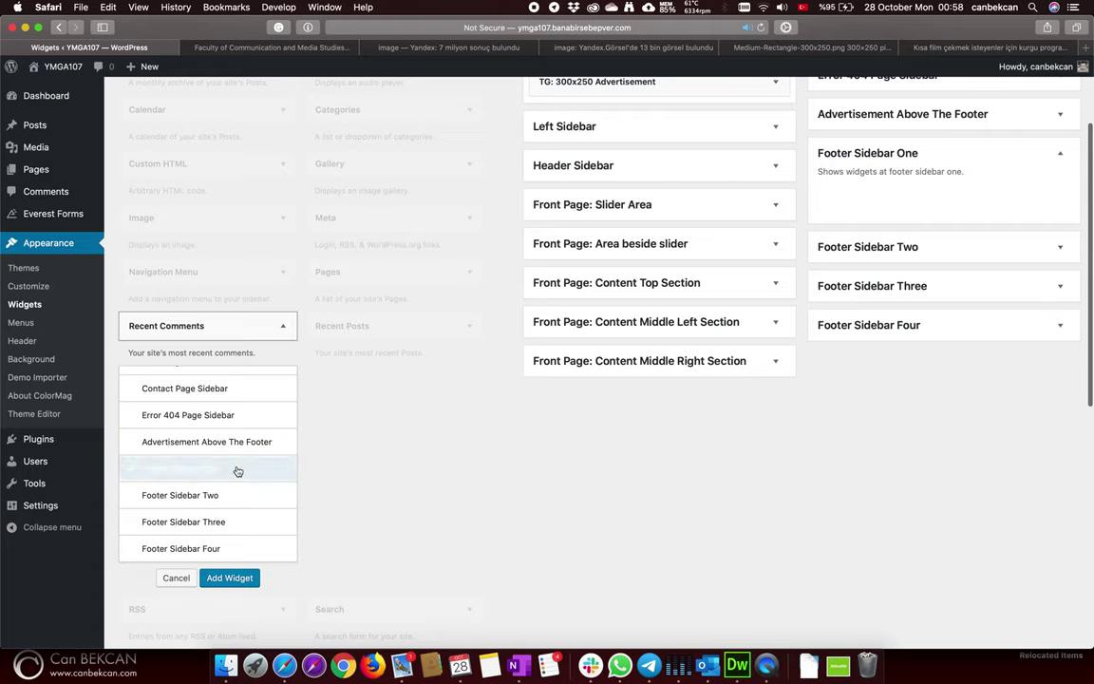
{"action": "left_click", "coordinate": [239, 588]}
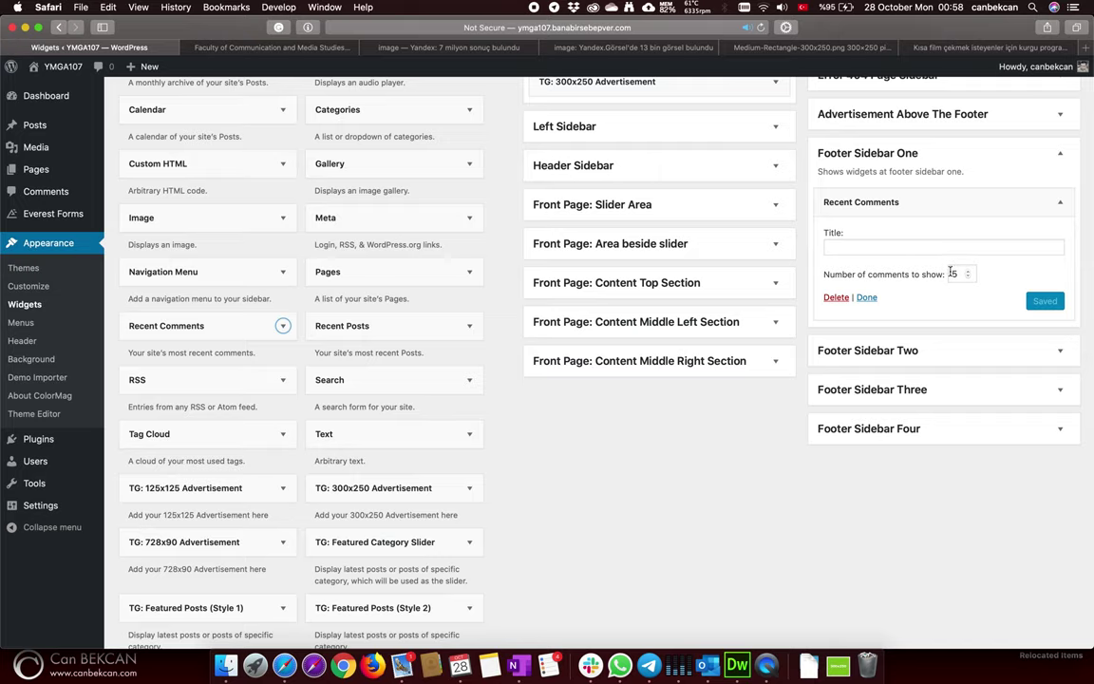
- Open the site's front page and review the Recent Comments widget in the footer and the sections above it
{"action": "left_click", "coordinate": [62, 68]}
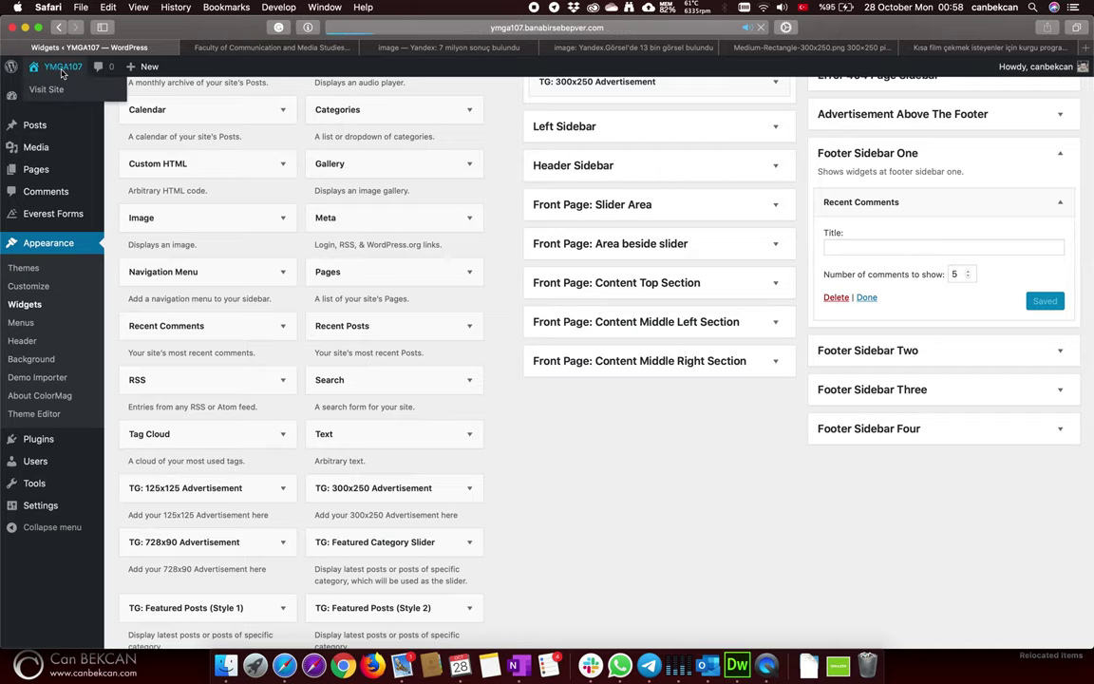
{"action": "scroll", "coordinate": [115, 443], "scroll_direction": "down", "scroll_amount": 5}
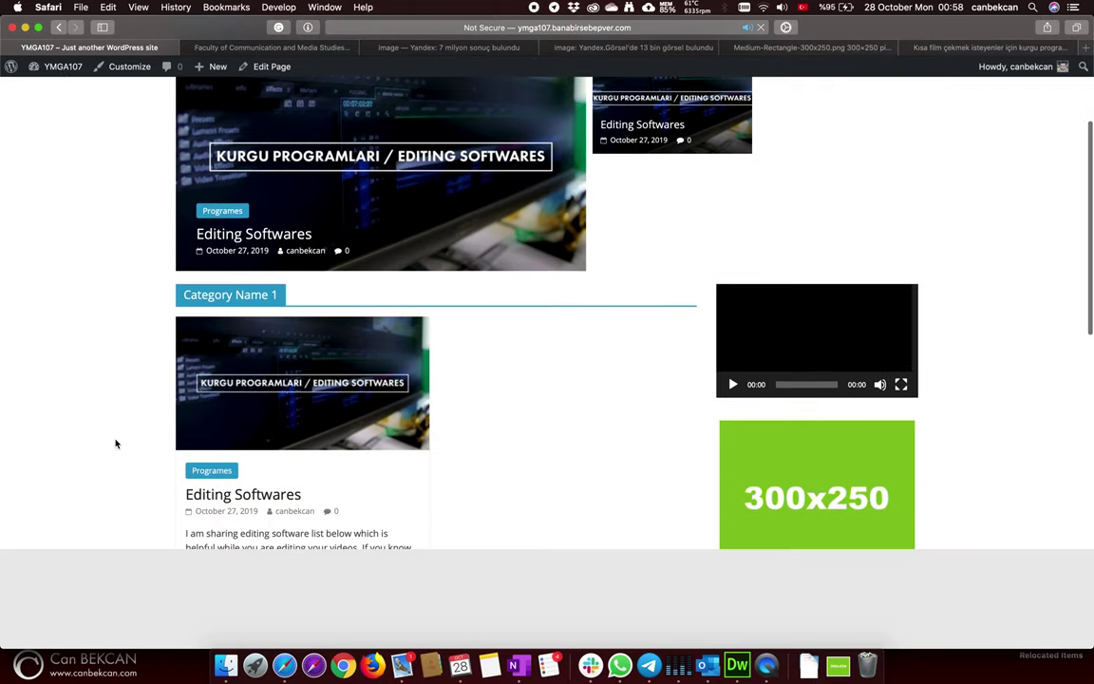
{"action": "scroll", "coordinate": [116, 444], "scroll_direction": "down", "scroll_amount": 10}
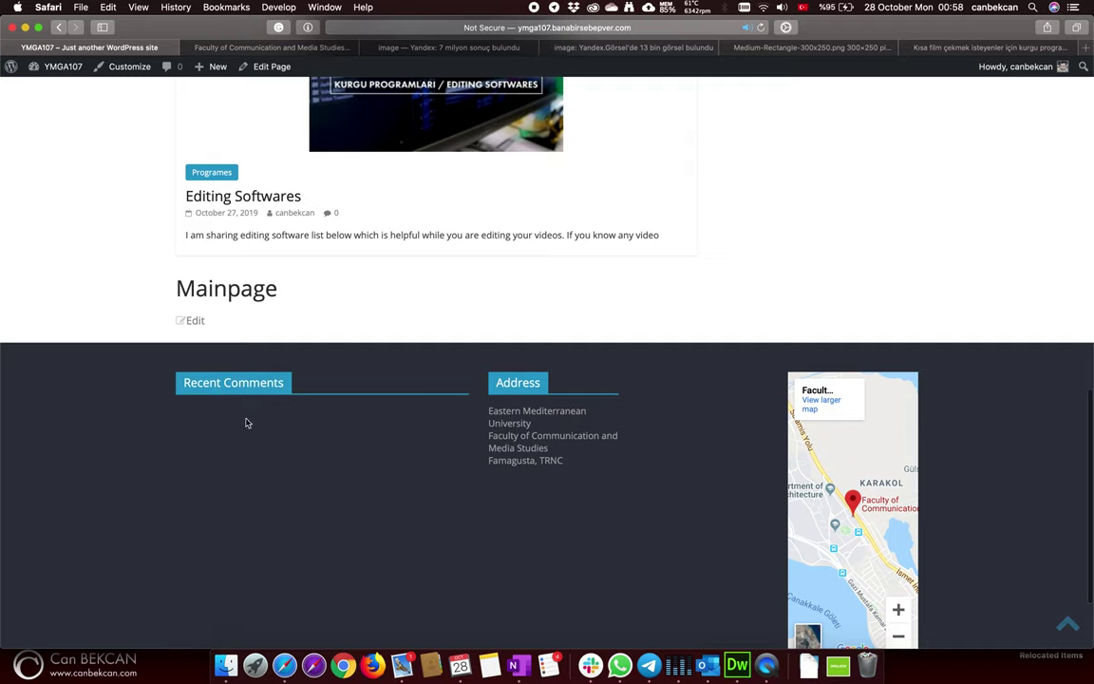
{"action": "scroll", "coordinate": [187, 466], "scroll_direction": "down", "scroll_amount": 2}
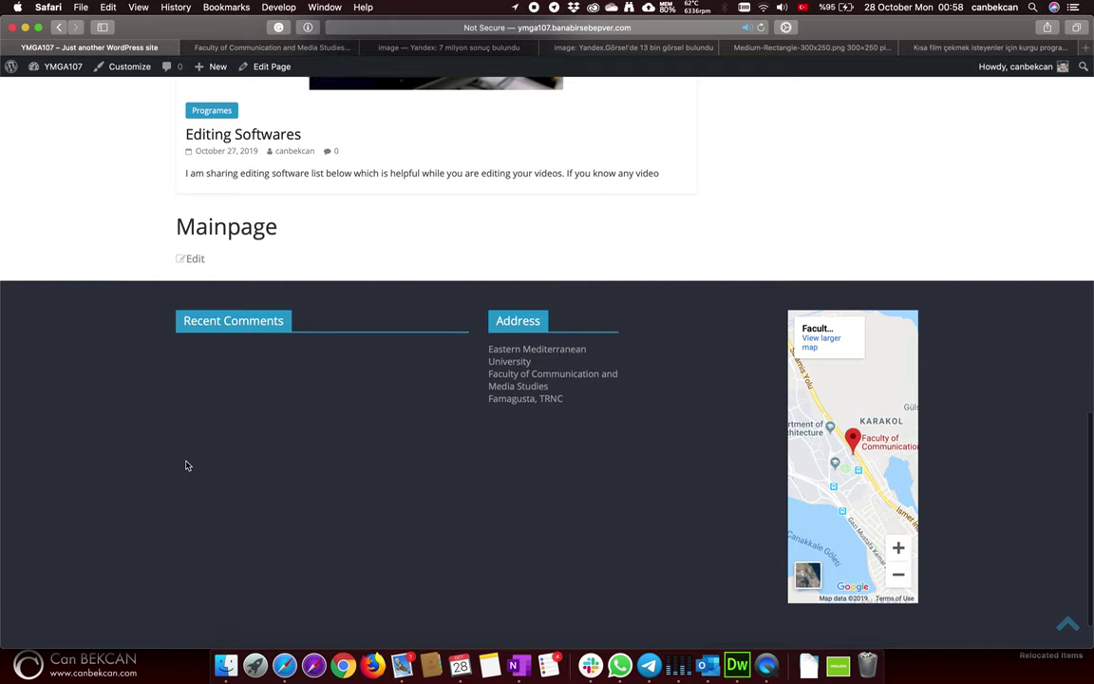
{"action": "scroll", "coordinate": [185, 460], "scroll_direction": "up", "scroll_amount": 5}
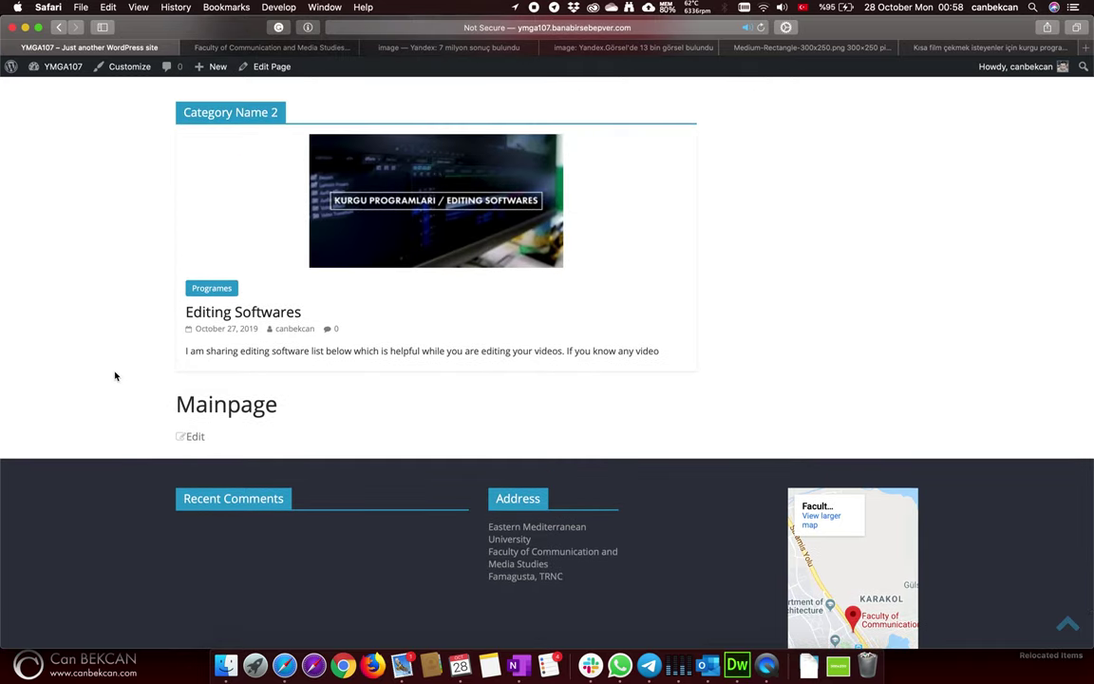
{"action": "scroll", "coordinate": [115, 376], "scroll_direction": "up", "scroll_amount": 4}
{"action": "scroll", "coordinate": [115, 376], "scroll_direction": "up", "scroll_amount": 12}
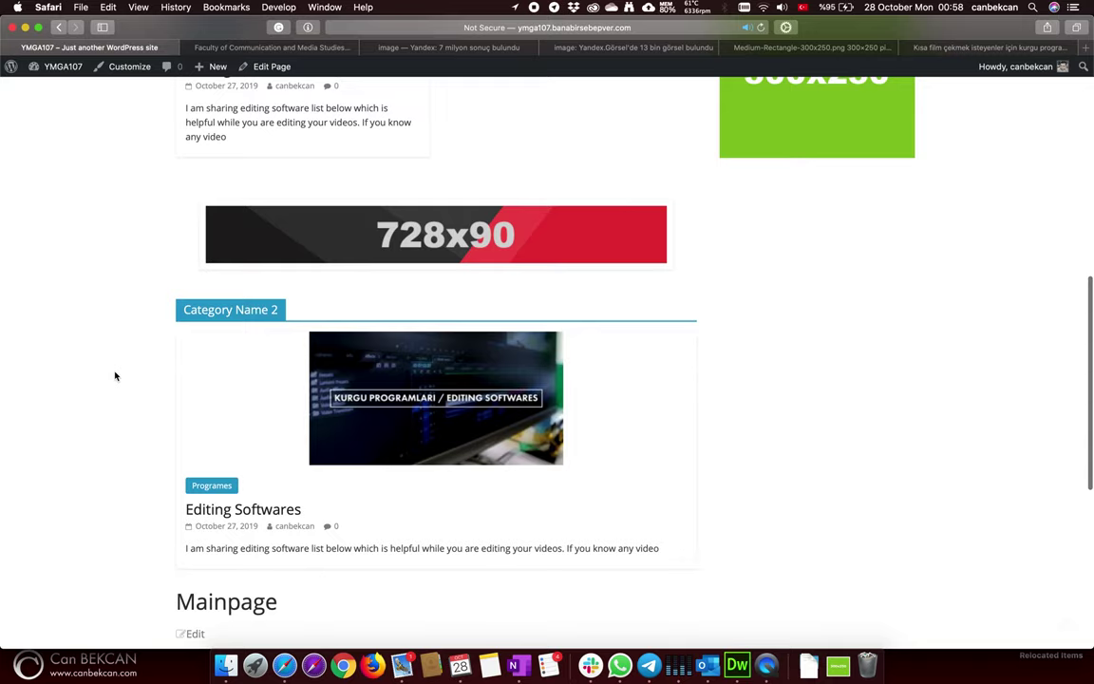
{"action": "scroll", "coordinate": [115, 376], "scroll_direction": "up", "scroll_amount": 6}
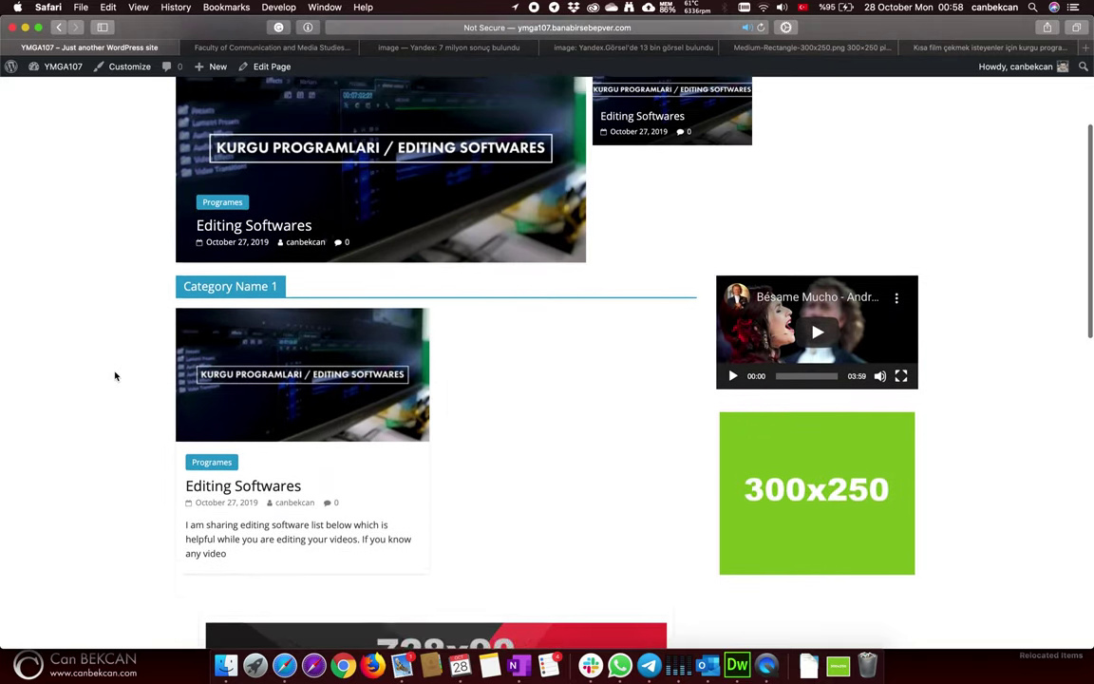